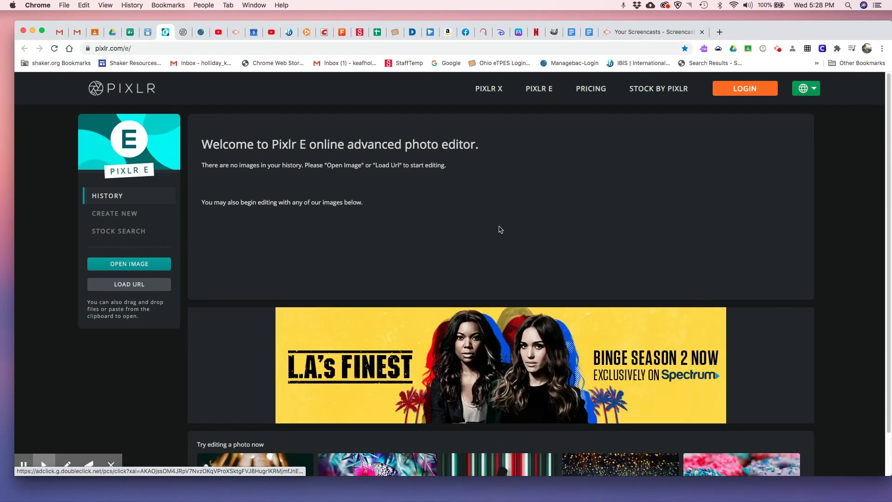
Create a new blank image 2550 px wide and 3300 px high with a white background.
{"action": "left_click", "coordinate": [129, 218]}
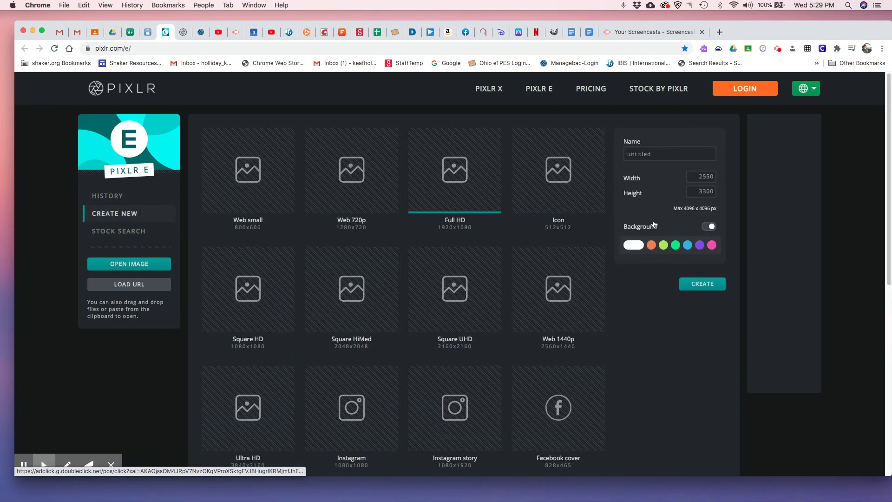
{"action": "left_click", "coordinate": [776, 176]}
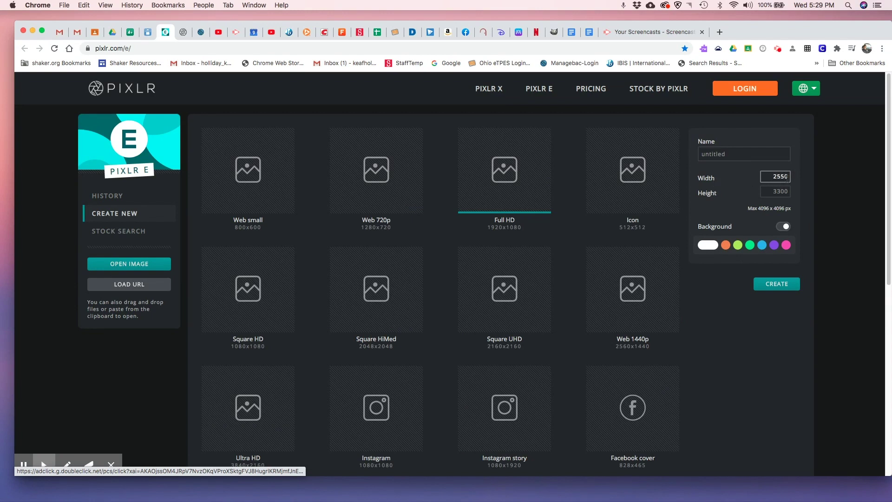
{"action": "left_click", "coordinate": [772, 191]}
{"action": "left_click", "coordinate": [795, 195]}
{"action": "left_click", "coordinate": [775, 288]}
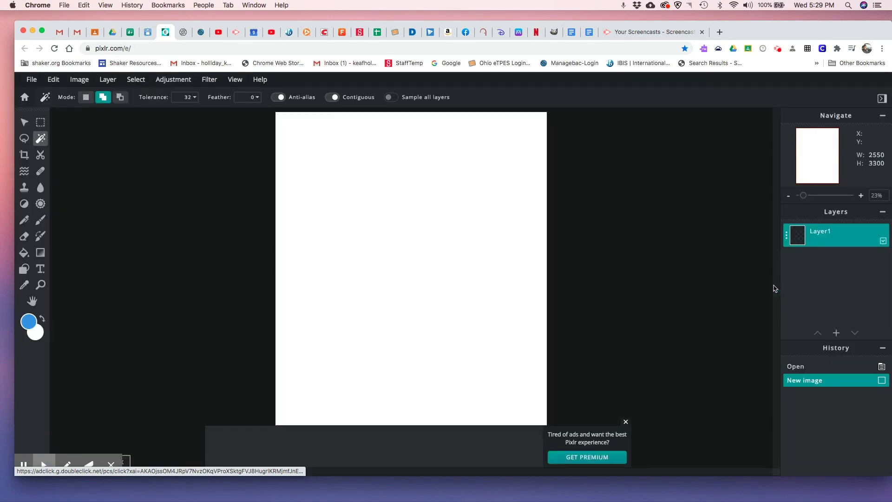
{"action": "left_click", "coordinate": [626, 421]}
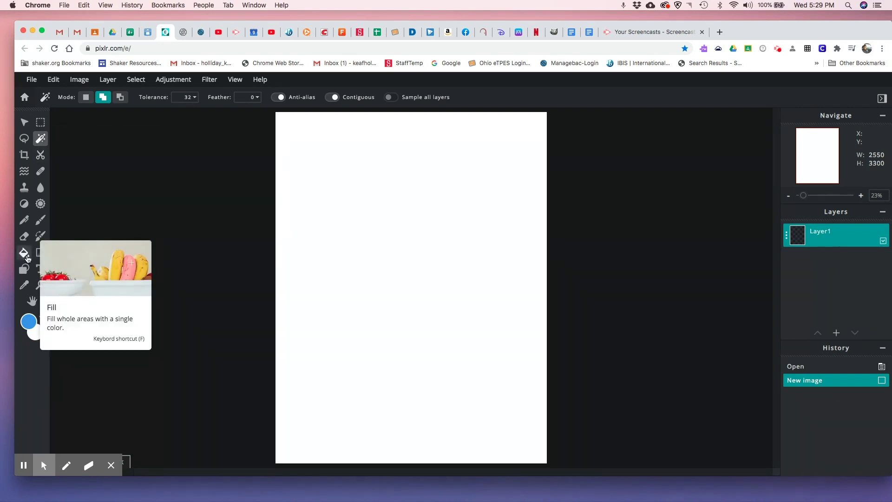
{"action": "left_click", "coordinate": [837, 333]}
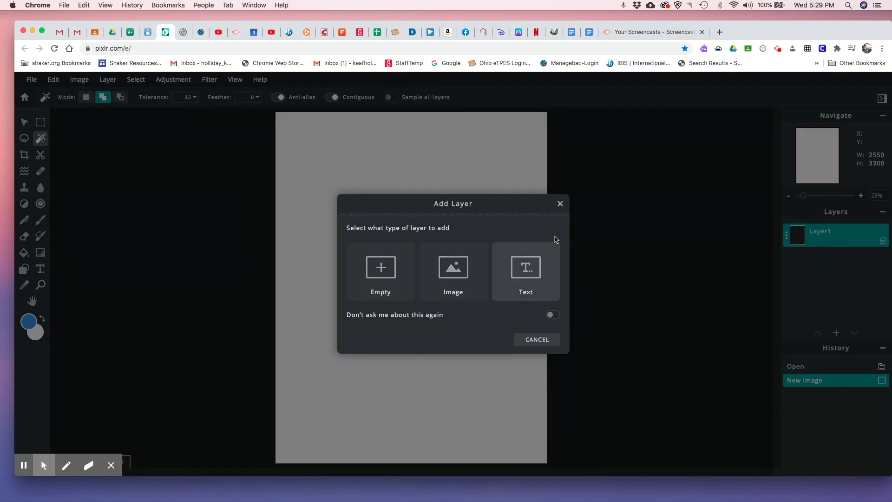
{"action": "left_click", "coordinate": [560, 204]}
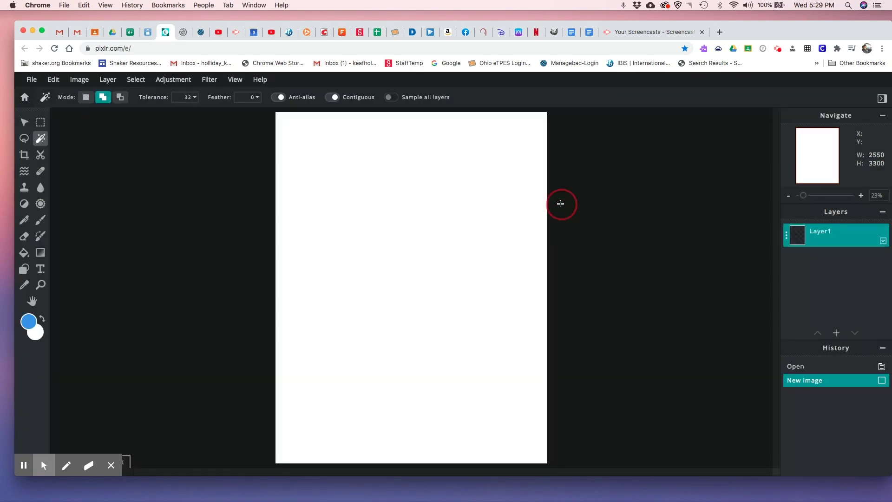
{"action": "left_click", "coordinate": [110, 83]}
Switch to Google Drive and preview Jabaz Cartoon Painting.jpg in the Art Packet-IDD-I folder.
{"action": "left_click", "coordinate": [113, 35]}
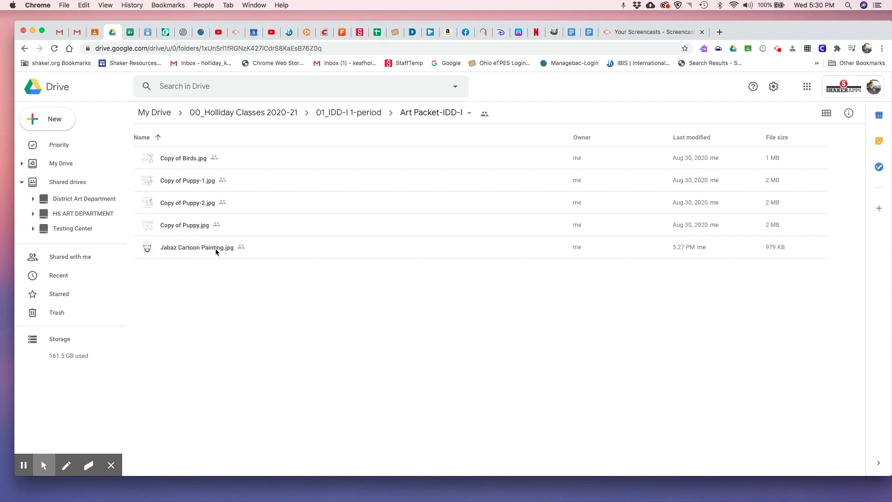
{"action": "right_click", "coordinate": [175, 250]}
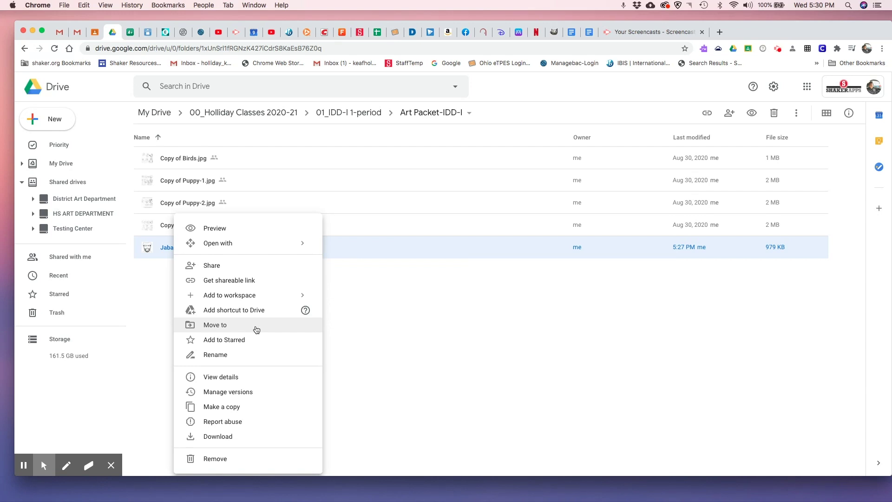
{"action": "left_click", "coordinate": [160, 275]}
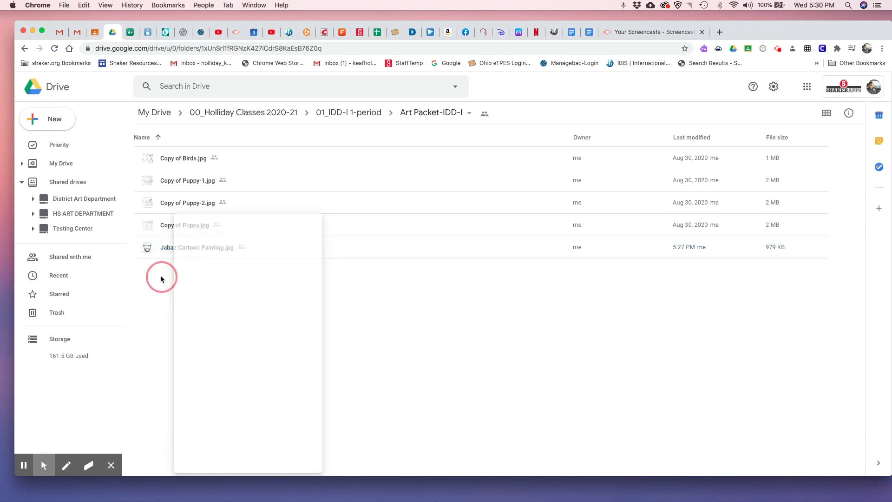
{"action": "double_click", "coordinate": [187, 247]}
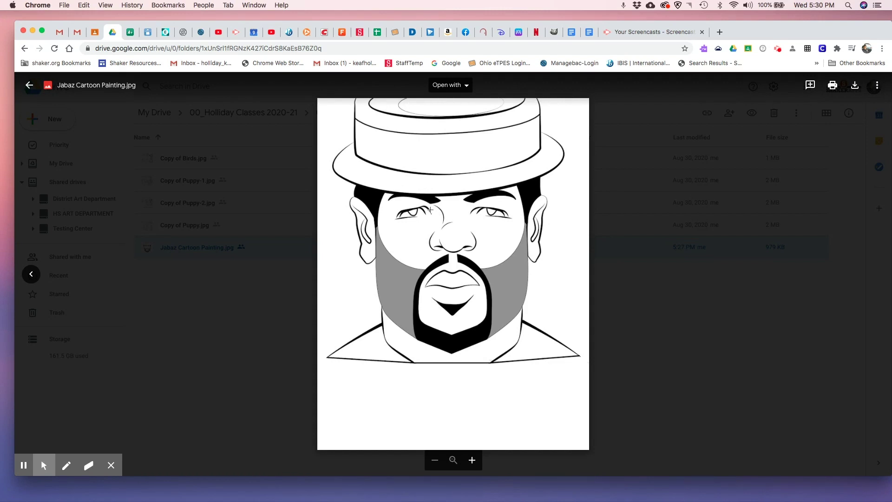
{"action": "left_click", "coordinate": [29, 85]}
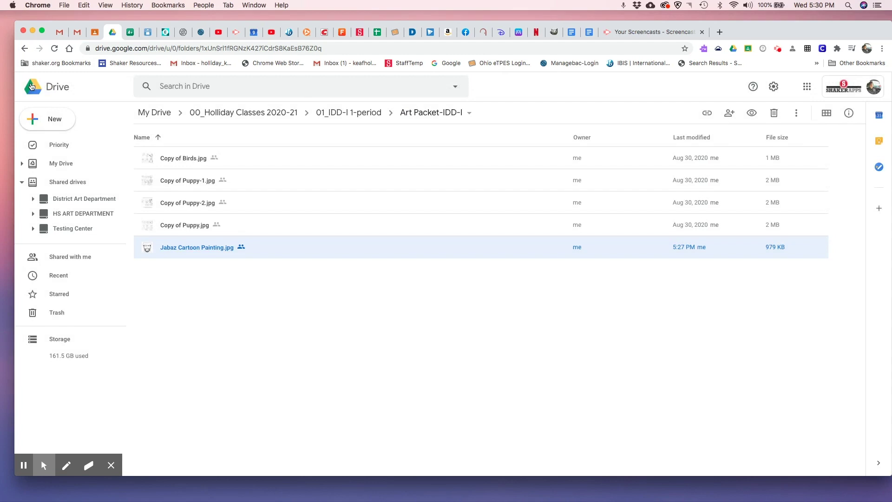
Switch back to Pixlr E and add Jabaz Cartoon Painting.jpg from the Video Drawing Lessons folder as an image layer.
{"action": "left_click", "coordinate": [165, 32]}
{"action": "mouse_move", "coordinate": [111, 85]}
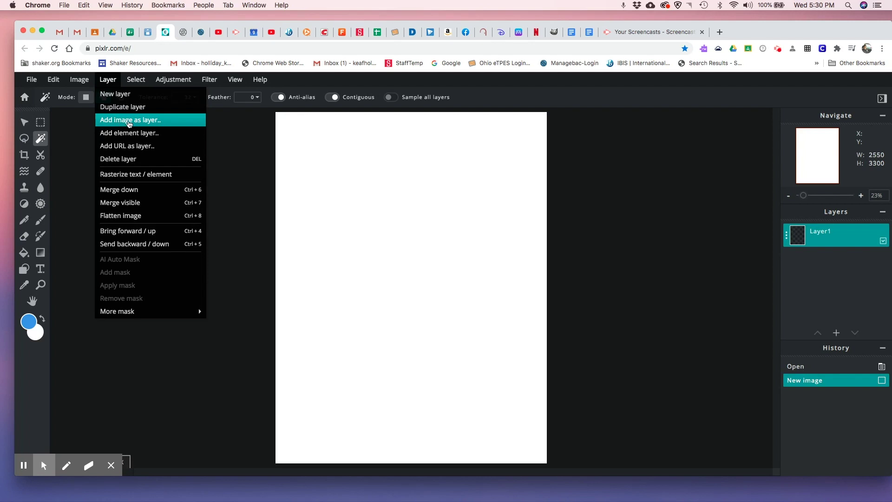
{"action": "left_click", "coordinate": [129, 122]}
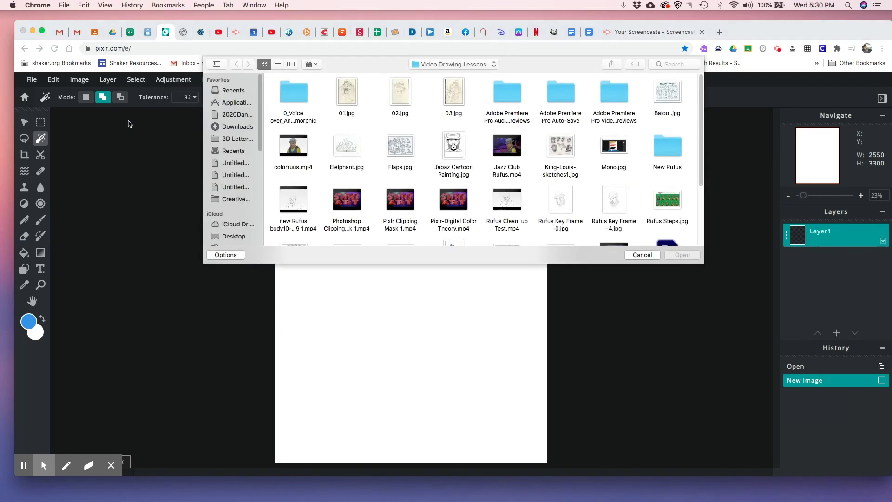
{"action": "left_click", "coordinate": [460, 154]}
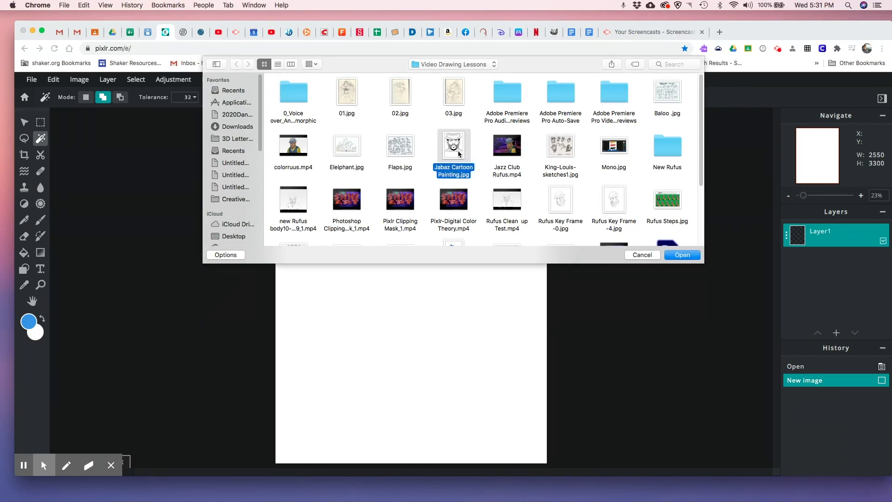
{"action": "left_click", "coordinate": [682, 255]}
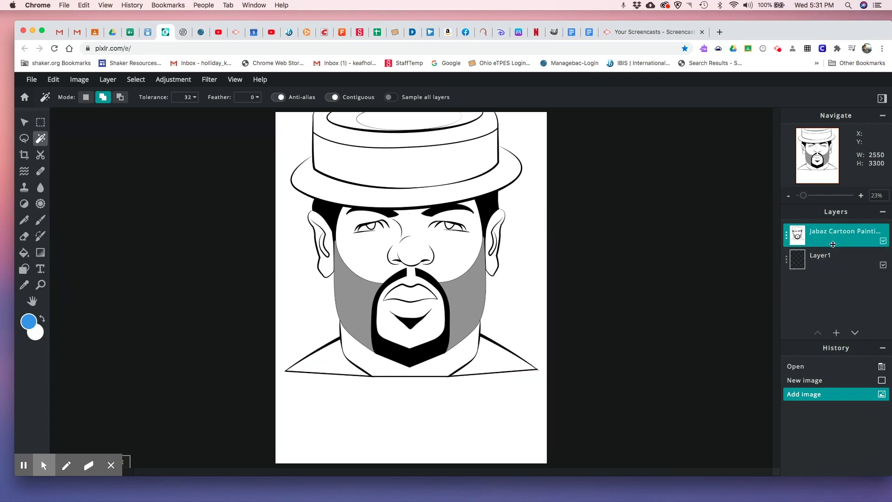
Add an empty layer and move it between the cartoon drawing layer and Layer1.
{"action": "left_click", "coordinate": [836, 333]}
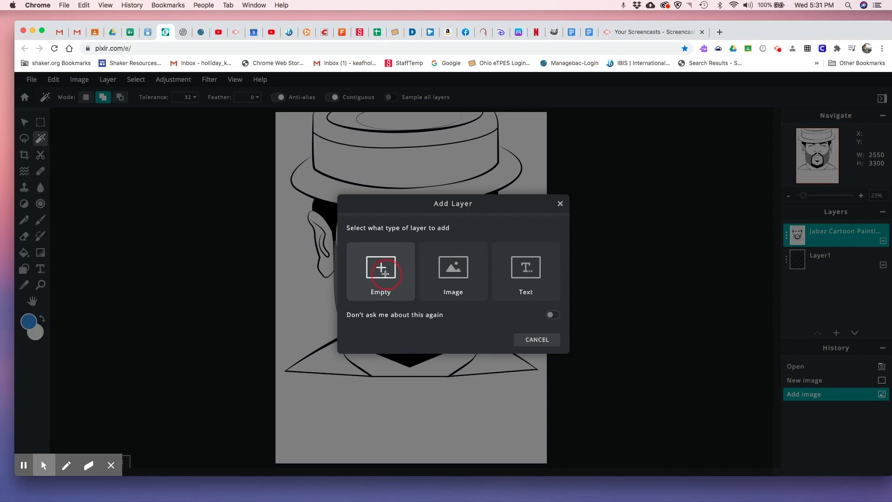
{"action": "left_click", "coordinate": [386, 277]}
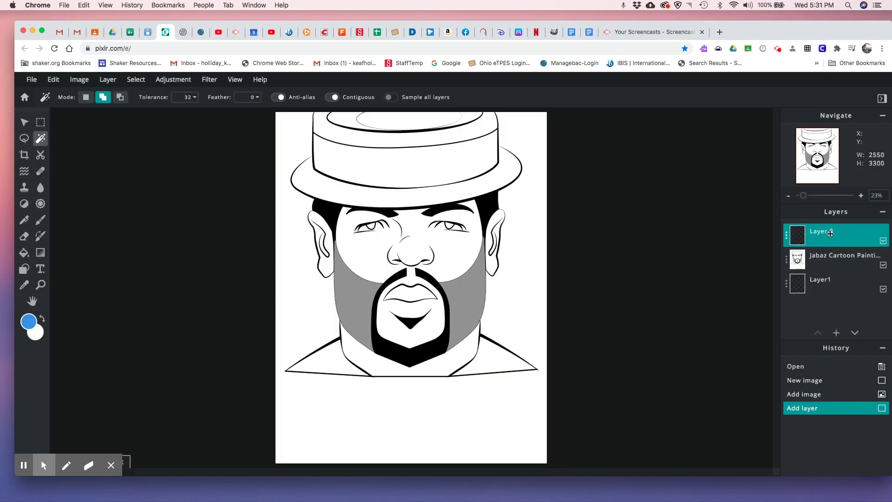
{"action": "left_click_drag", "start_coordinate": [830, 233], "coordinate": [833, 254]}
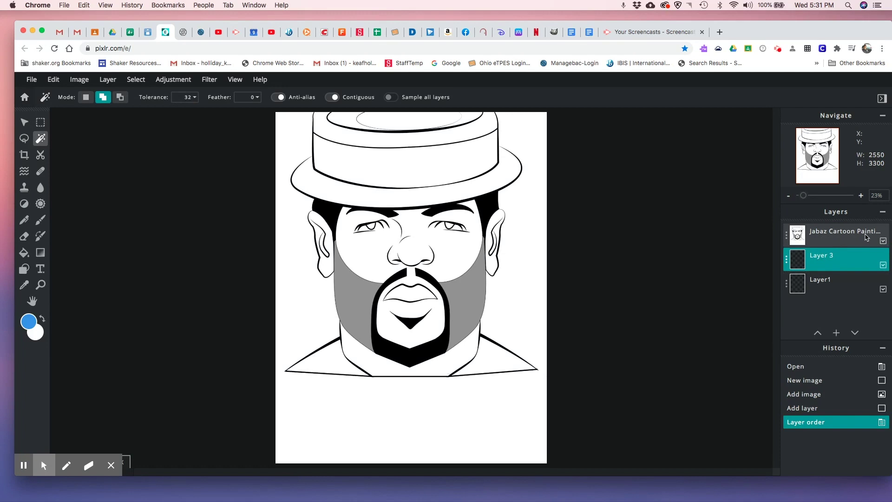
Rename the new empty layer beneath the cartoon drawing as shirt.
{"action": "left_click", "coordinate": [821, 257]}
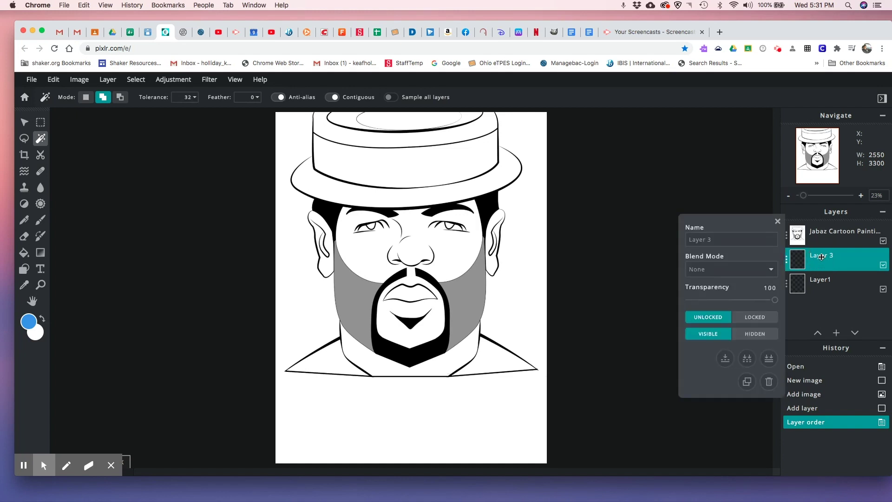
{"action": "left_click", "coordinate": [714, 240]}
{"action": "left_click_drag", "start_coordinate": [712, 239], "coordinate": [679, 243]}
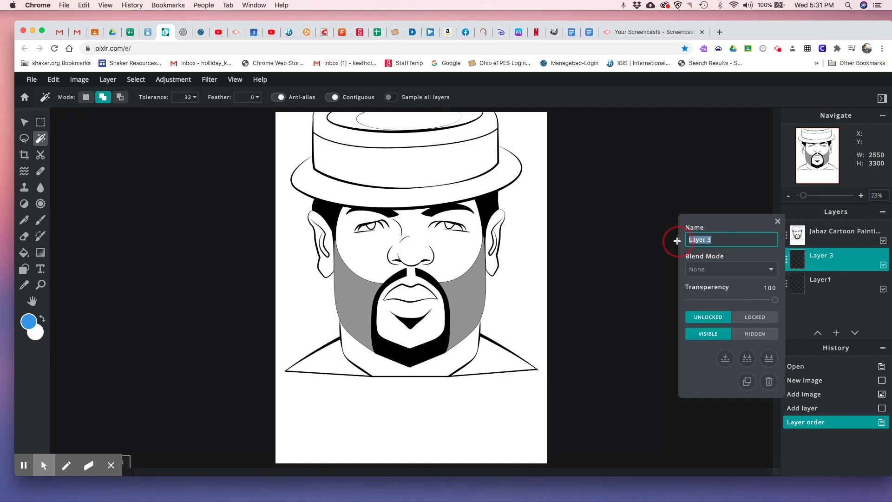
{"action": "type", "text": "shirt"}
{"action": "left_click", "coordinate": [827, 256]}
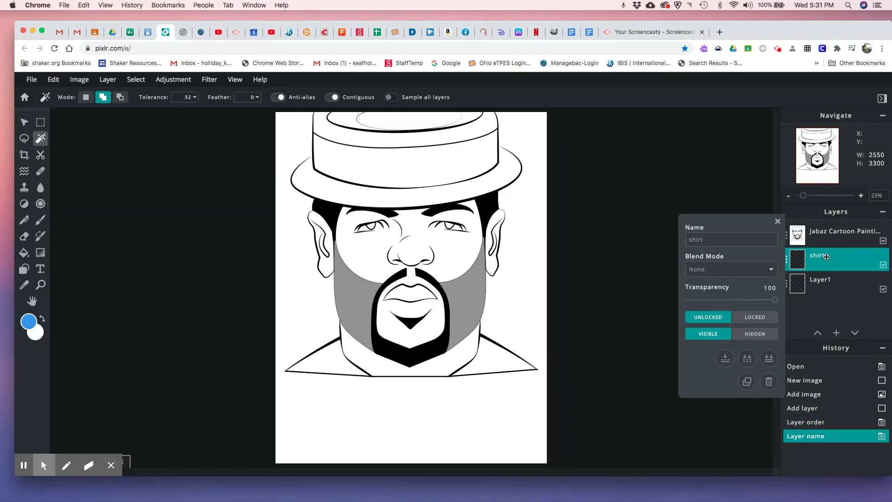
{"action": "left_click", "coordinate": [778, 221]}
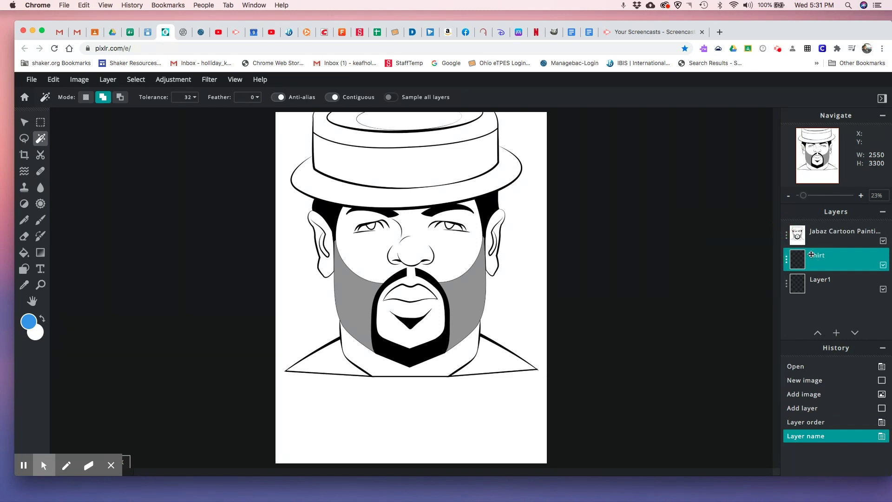
Set the blend mode of the cartoon drawing layer to Multiply.
{"action": "left_click", "coordinate": [836, 233]}
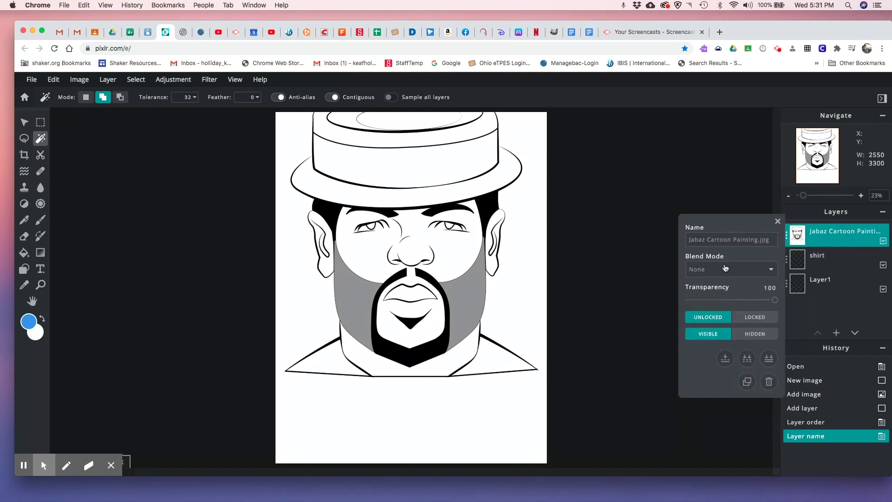
{"action": "left_click", "coordinate": [772, 271]}
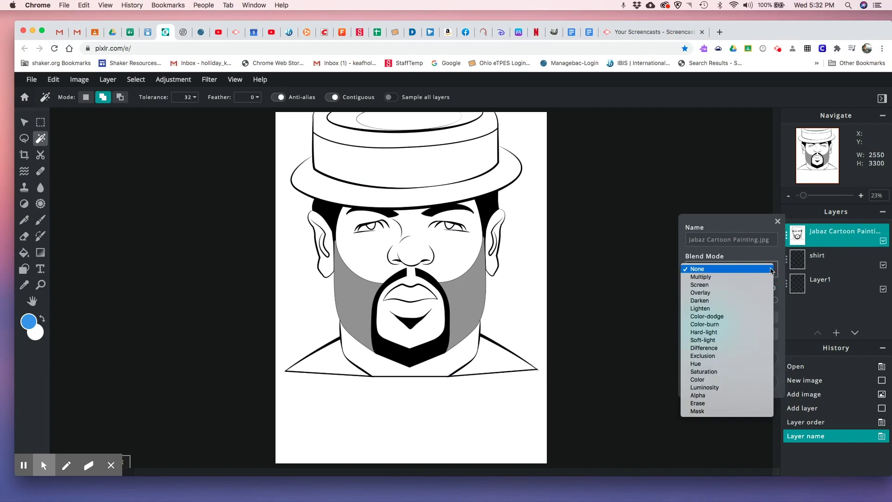
{"action": "left_click", "coordinate": [726, 277]}
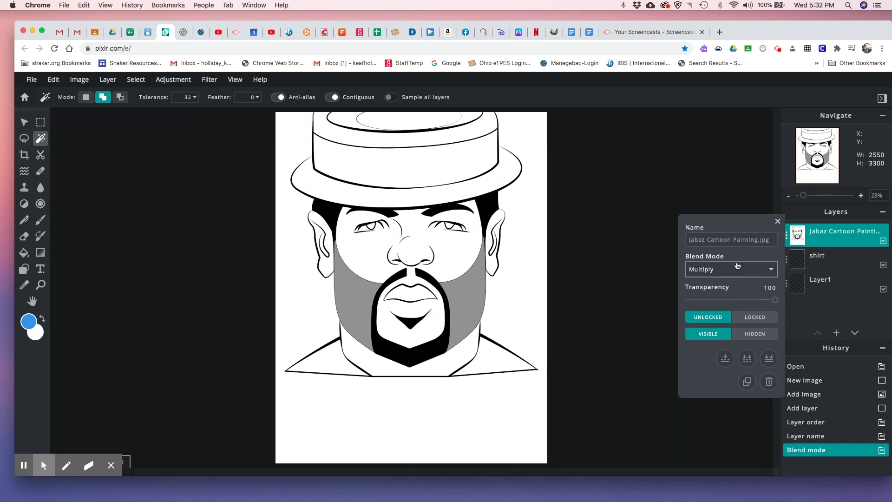
{"action": "left_click", "coordinate": [777, 222]}
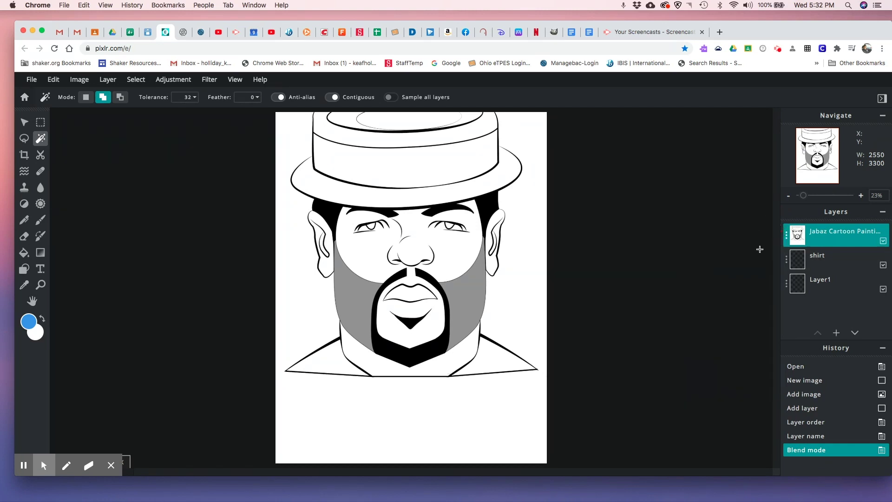
With the shirt layer active, select both shoulder areas of the shirt with the magic wand.
{"action": "left_click", "coordinate": [829, 259]}
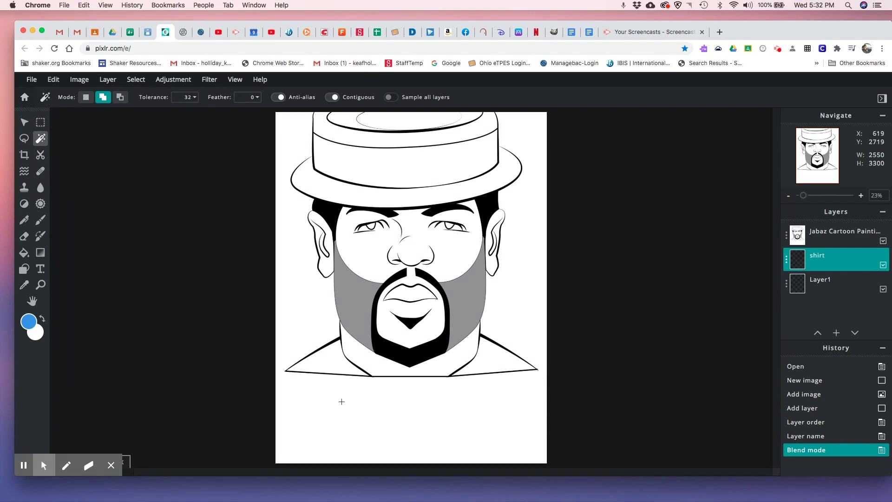
{"action": "left_click", "coordinate": [323, 362]}
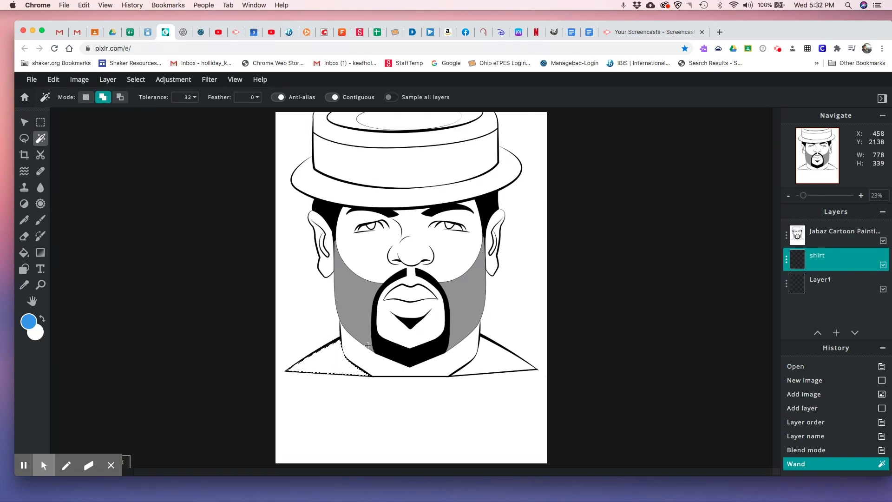
{"action": "left_click", "coordinate": [498, 359]}
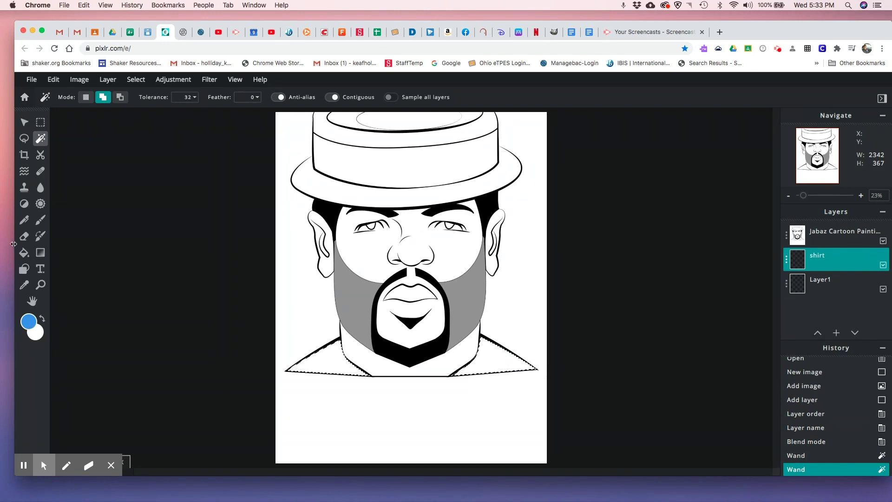
Fill the selected shirt areas with the blue foreground color and clear the selection.
{"action": "left_click", "coordinate": [24, 254]}
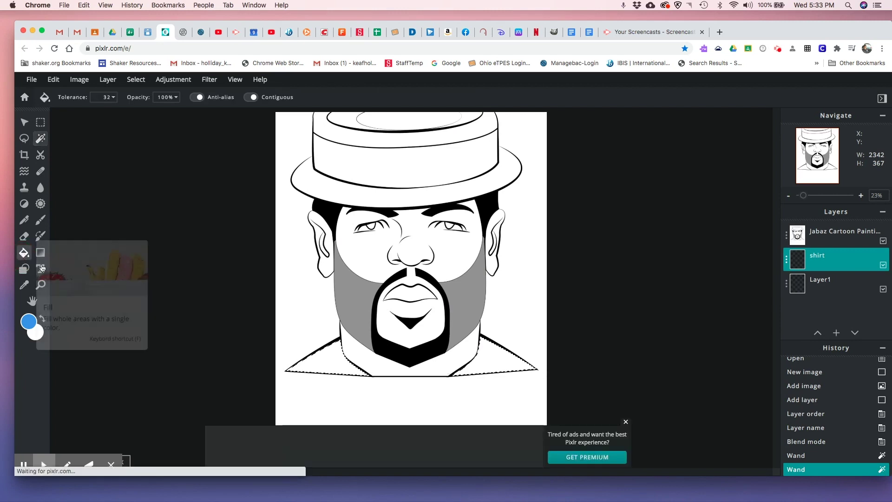
{"action": "left_click", "coordinate": [341, 368]}
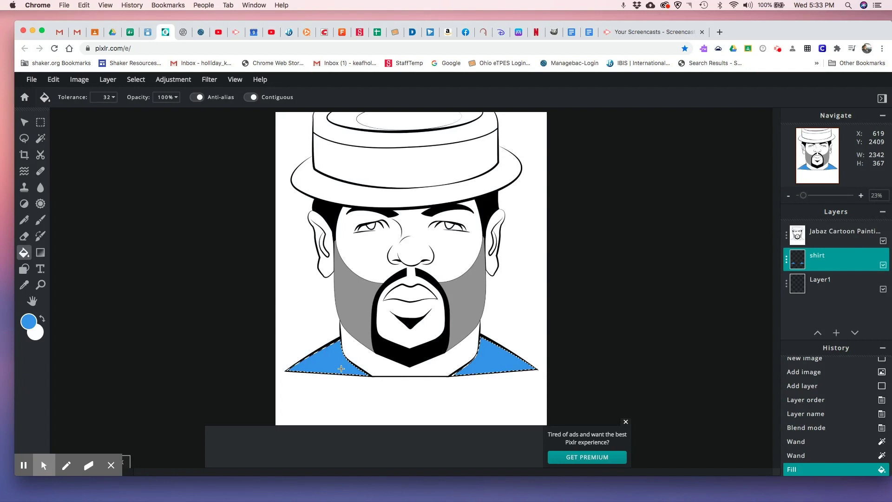
{"action": "key", "text": "super+d"}
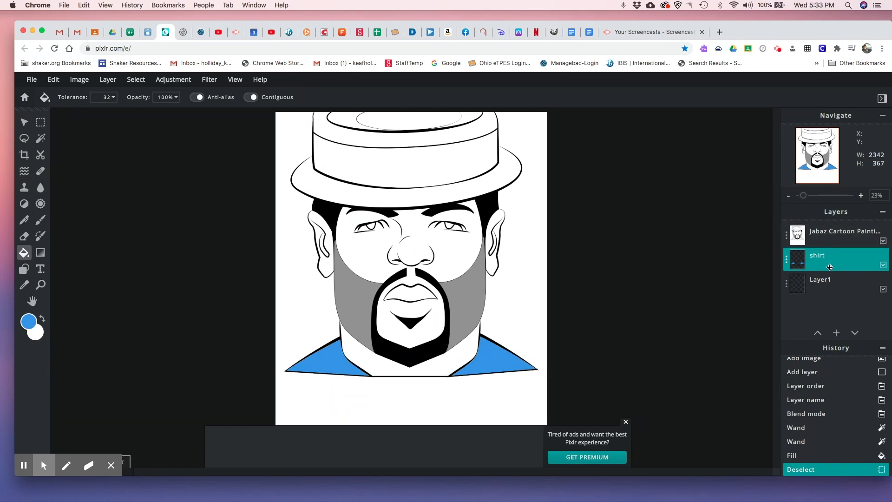
Add another empty layer and place it above the shirt layer, directly beneath the cartoon drawing.
{"action": "left_click", "coordinate": [837, 333]}
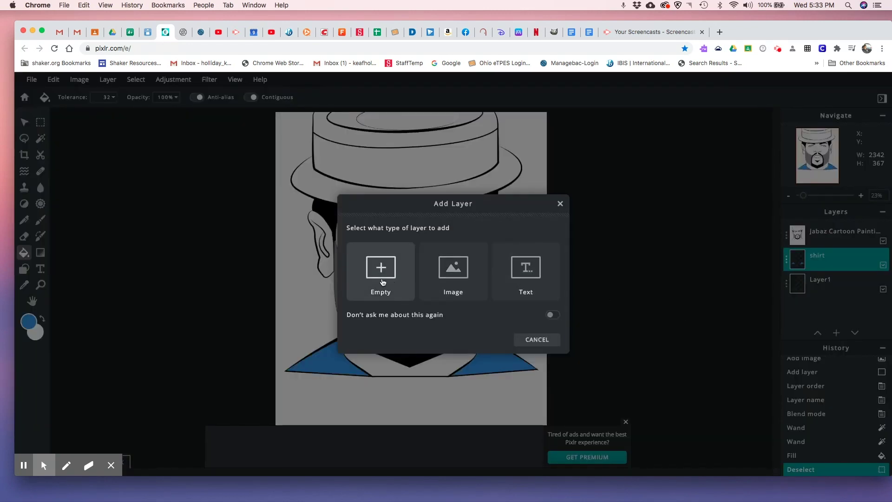
{"action": "left_click", "coordinate": [384, 273]}
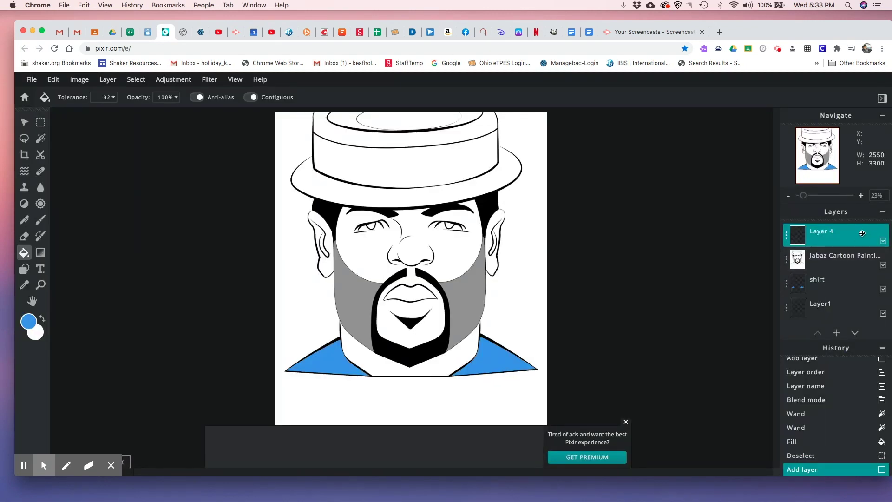
{"action": "left_click_drag", "start_coordinate": [830, 236], "coordinate": [834, 249]}
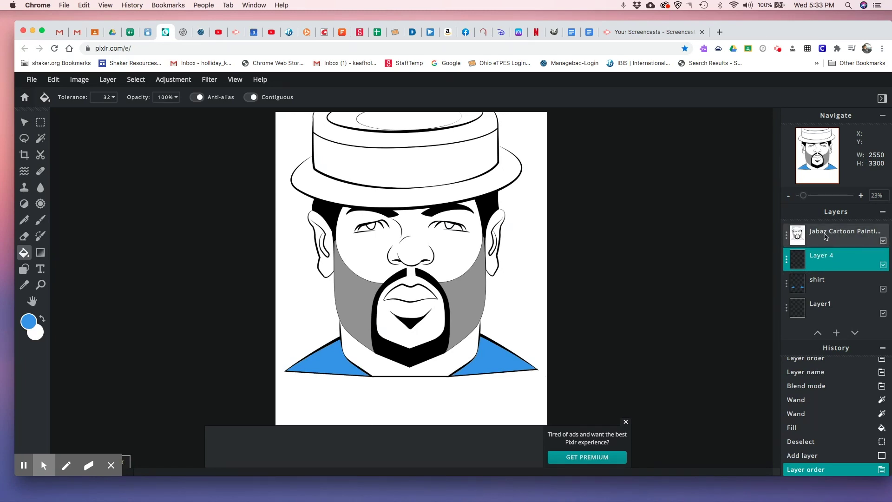
Switch the cartoon drawing layer's blend mode to None and back to Multiply to compare the effect on the shirt color.
{"action": "left_click", "coordinate": [825, 234]}
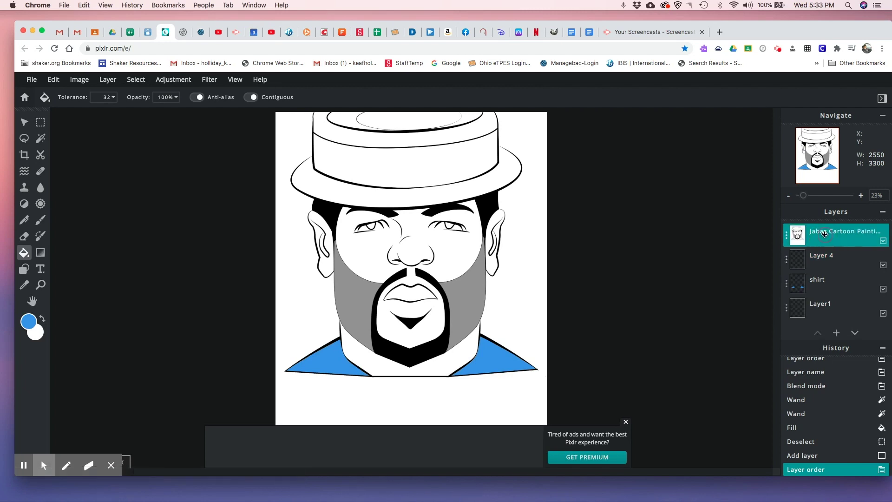
{"action": "left_click", "coordinate": [825, 234]}
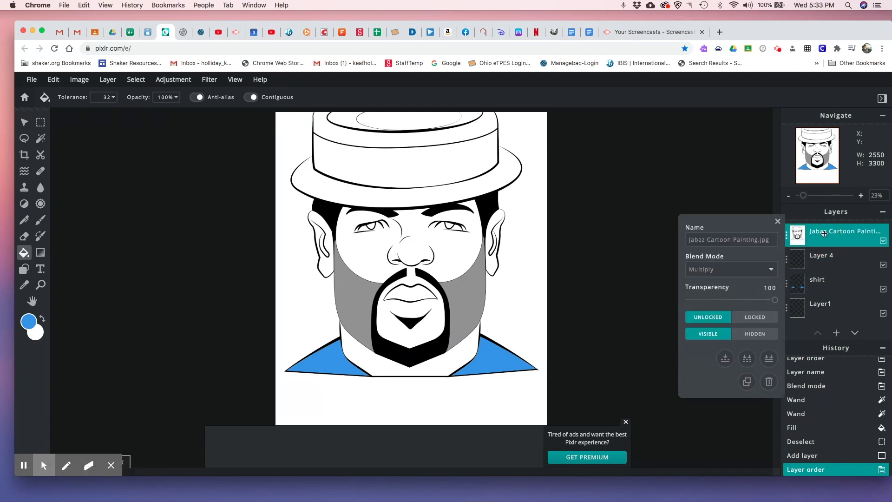
{"action": "left_click", "coordinate": [772, 274]}
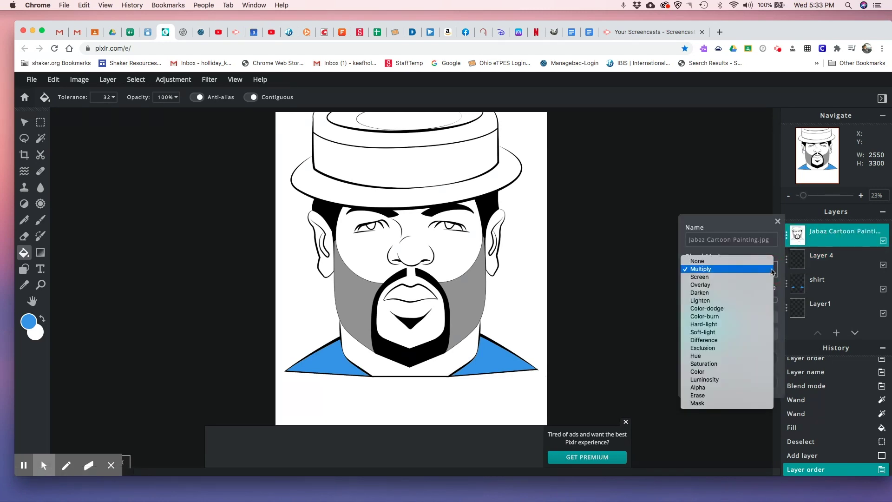
{"action": "left_click", "coordinate": [758, 261]}
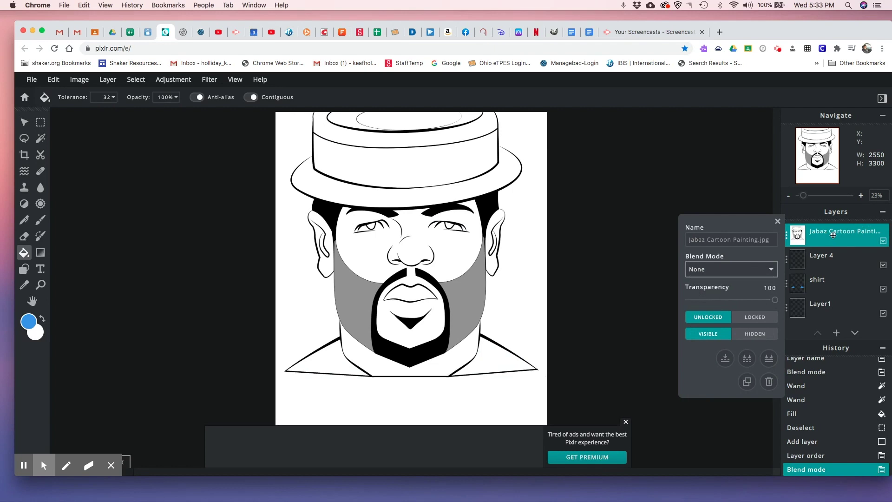
{"action": "left_click", "coordinate": [771, 270]}
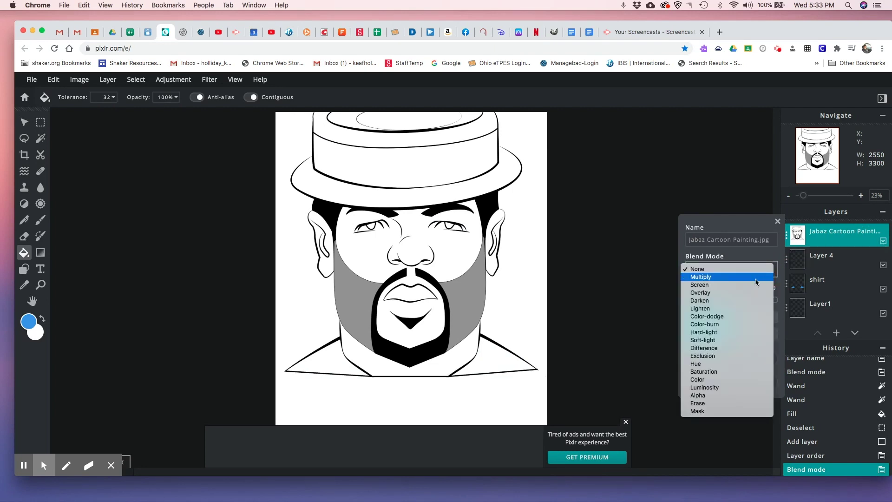
{"action": "left_click", "coordinate": [756, 277]}
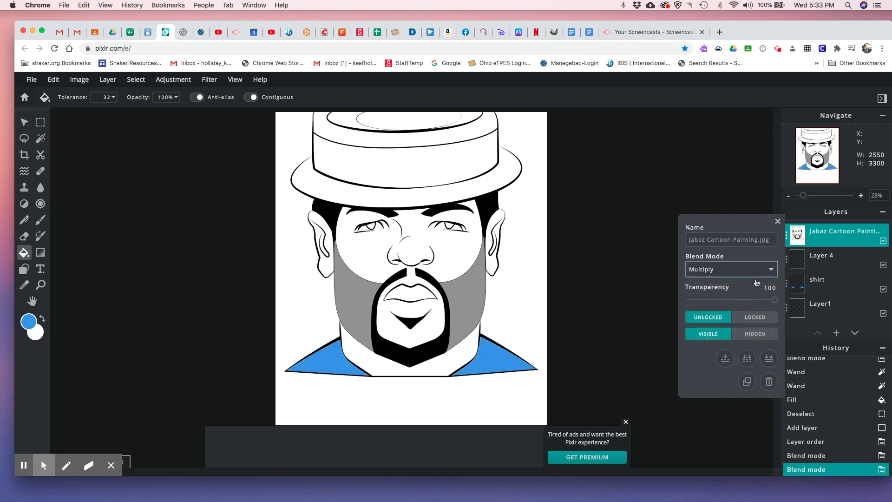
Rename the empty layer directly beneath the cartoon drawing as Face.
{"action": "left_click", "coordinate": [822, 256]}
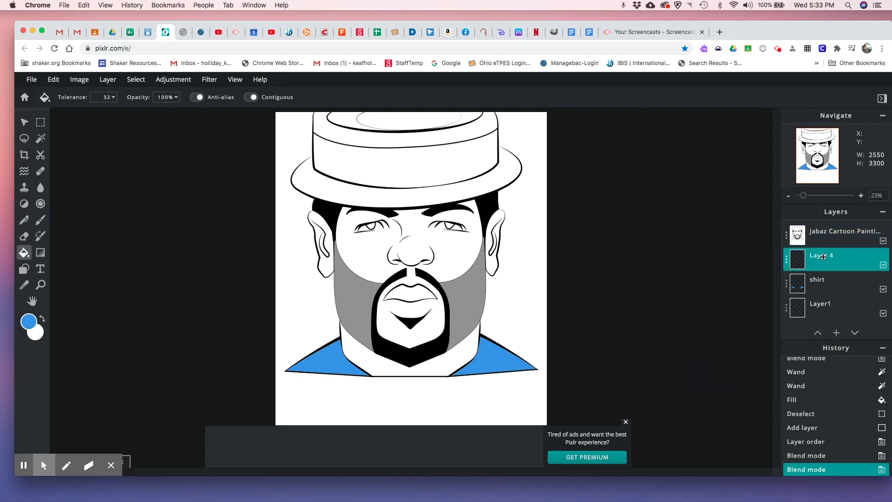
{"action": "left_click", "coordinate": [823, 256]}
{"action": "left_click", "coordinate": [743, 239]}
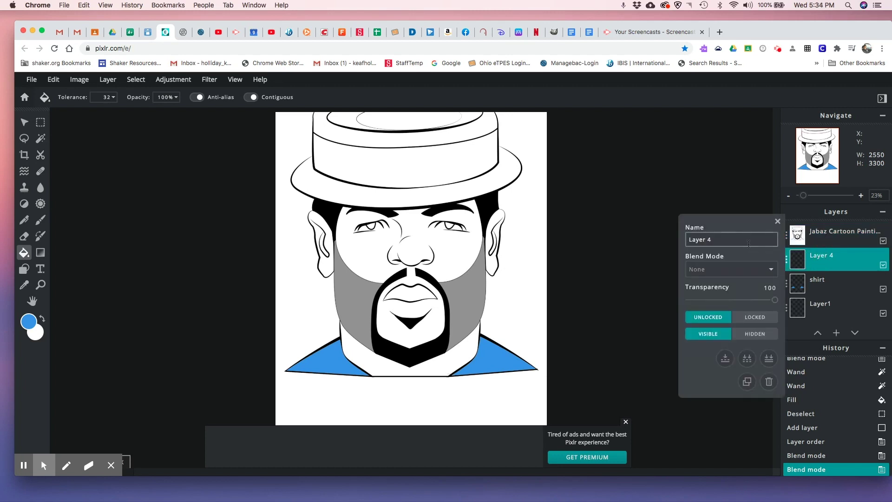
{"action": "left_click_drag", "start_coordinate": [671, 244], "coordinate": [673, 240]}
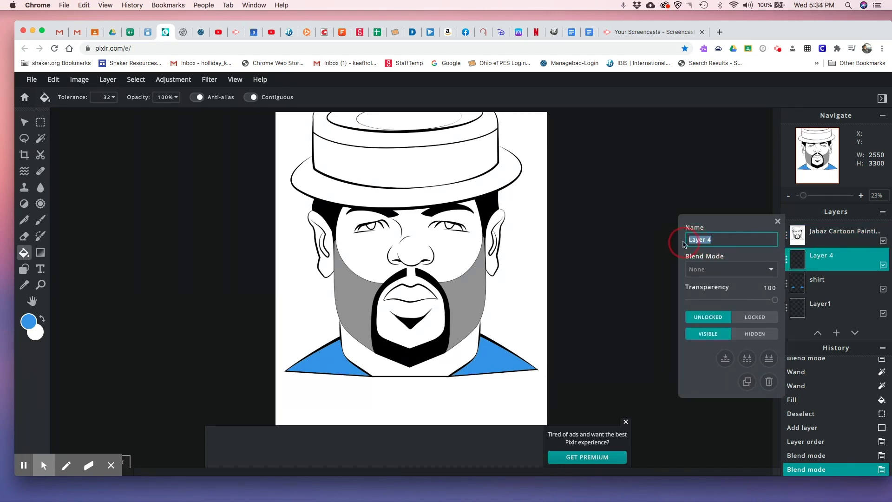
{"action": "type", "text": "Face"}
{"action": "key", "text": "Return"}
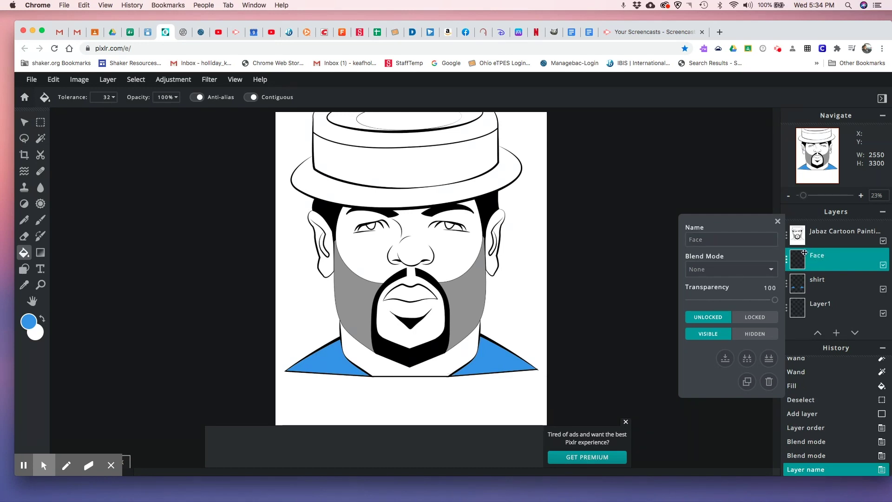
{"action": "left_click", "coordinate": [778, 222]}
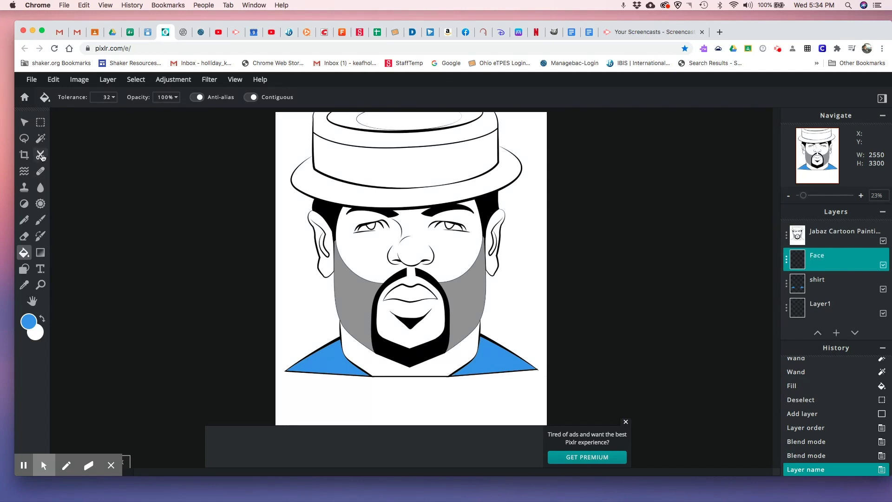
Select the face, upper lip, neck and both ears together with the magic wand, keeping the Face layer active.
{"action": "left_click", "coordinate": [40, 140]}
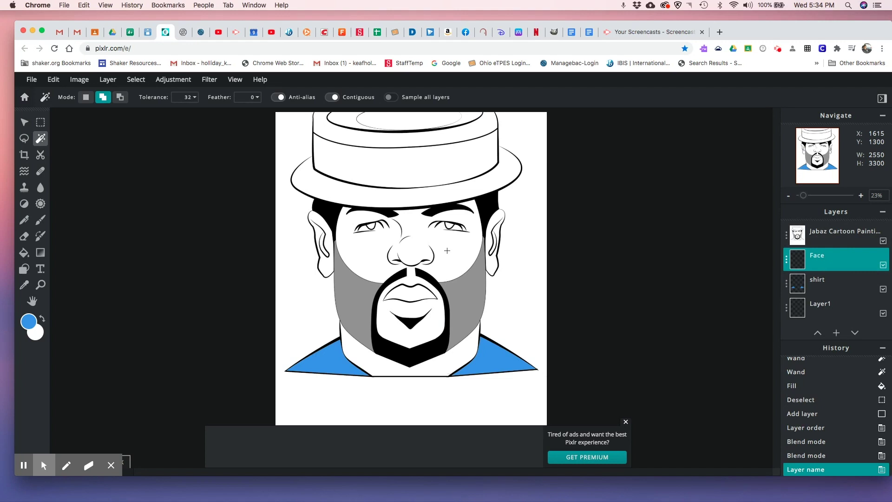
{"action": "left_click", "coordinate": [373, 245]}
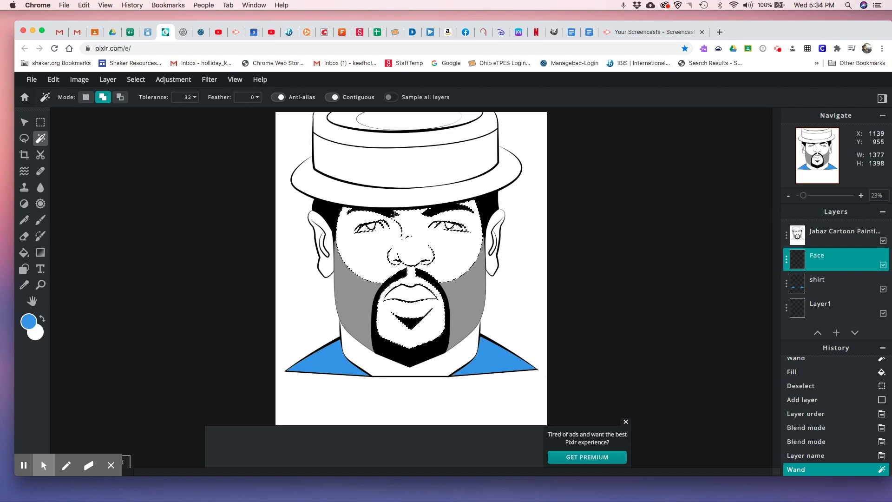
{"action": "left_click", "coordinate": [411, 296]}
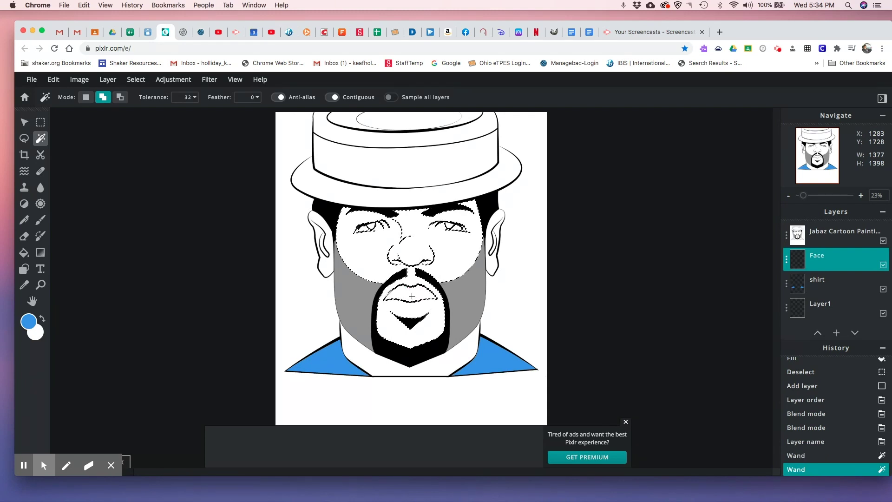
{"action": "left_click", "coordinate": [364, 356]}
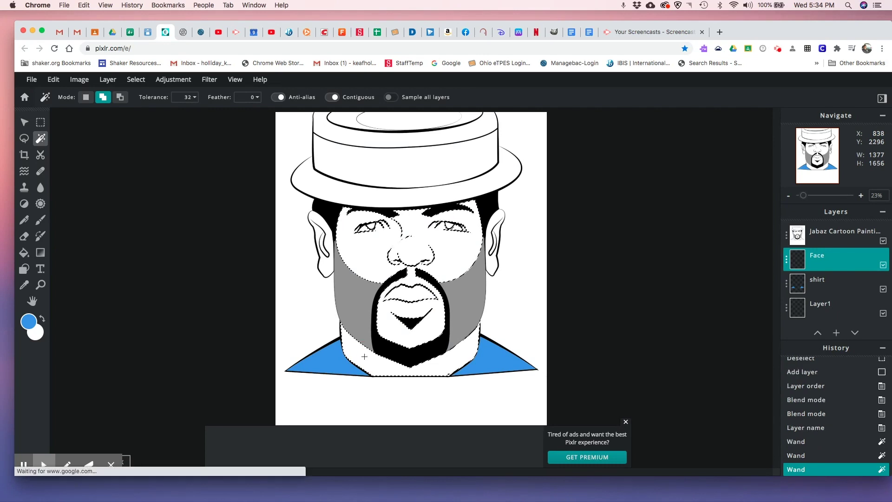
{"action": "left_click", "coordinate": [326, 263]}
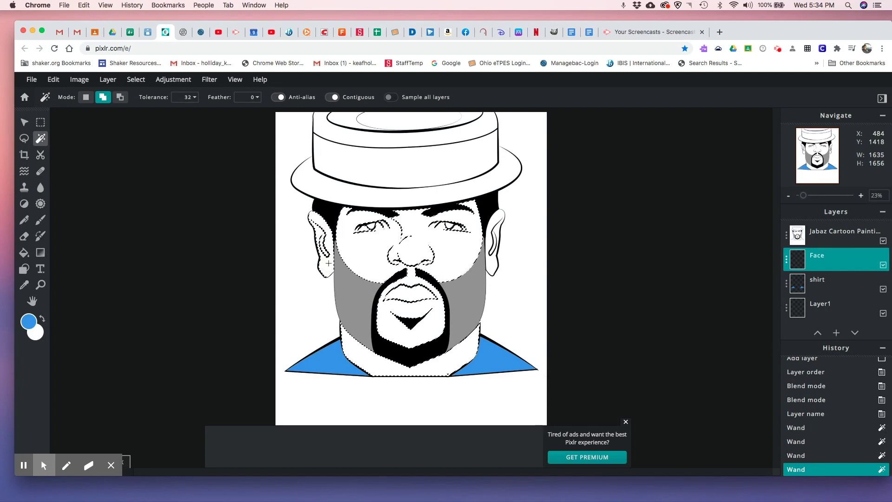
{"action": "left_click", "coordinate": [493, 267]}
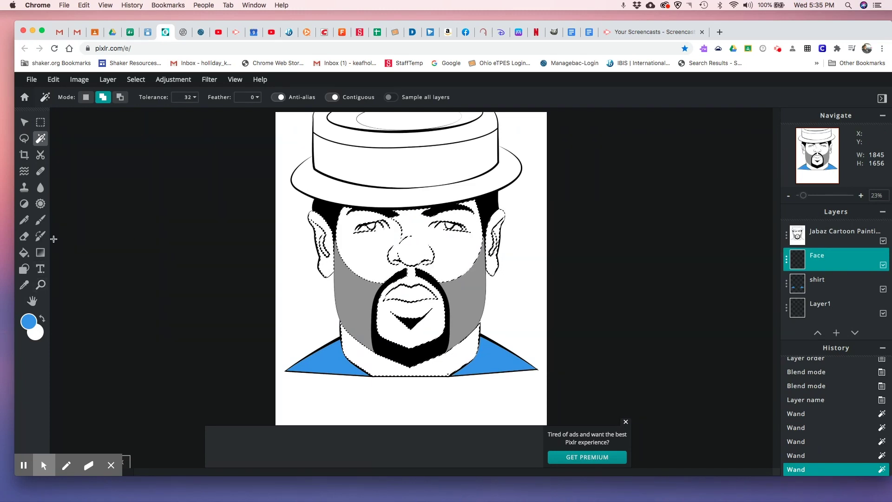
Set the foreground color to a skin tone slightly darker than the peach #ECAD8D swatch.
{"action": "left_click", "coordinate": [32, 327]}
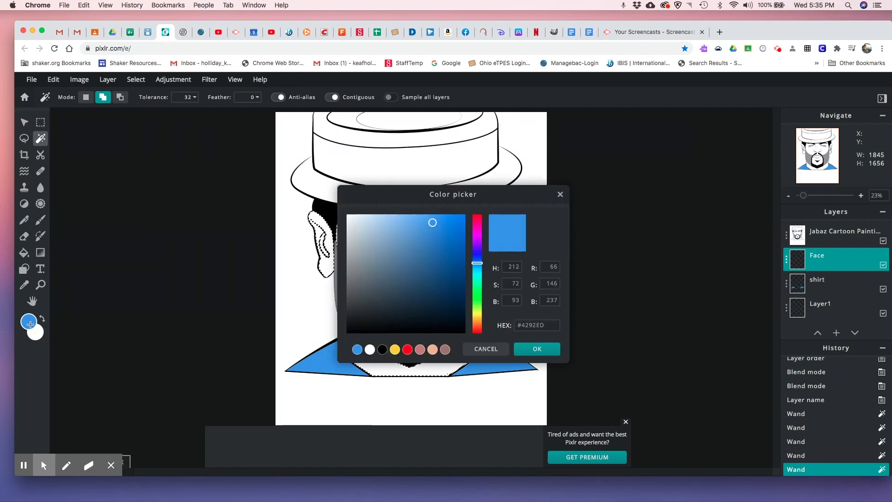
{"action": "left_click_drag", "start_coordinate": [419, 199], "coordinate": [649, 164]}
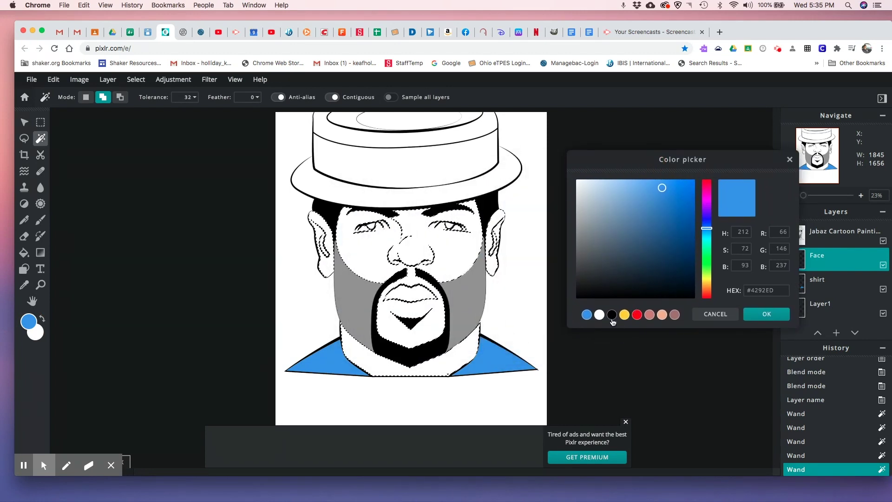
{"action": "left_click", "coordinate": [663, 318]}
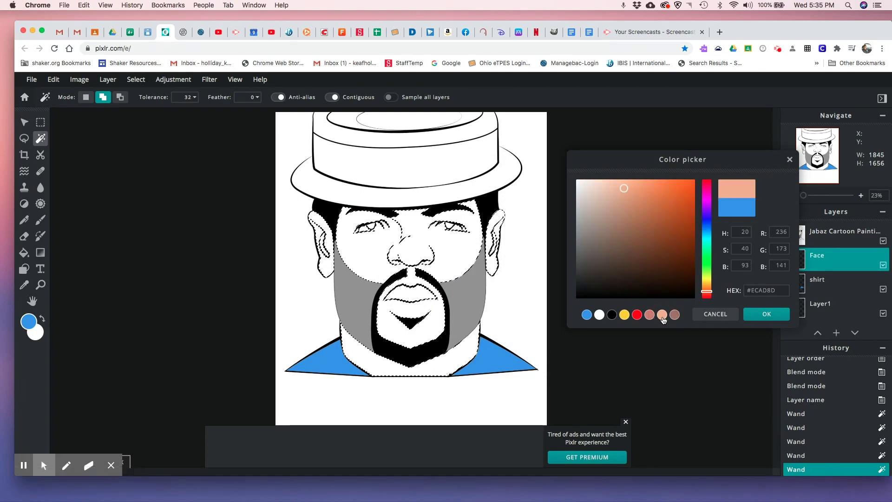
{"action": "left_click", "coordinate": [636, 197]}
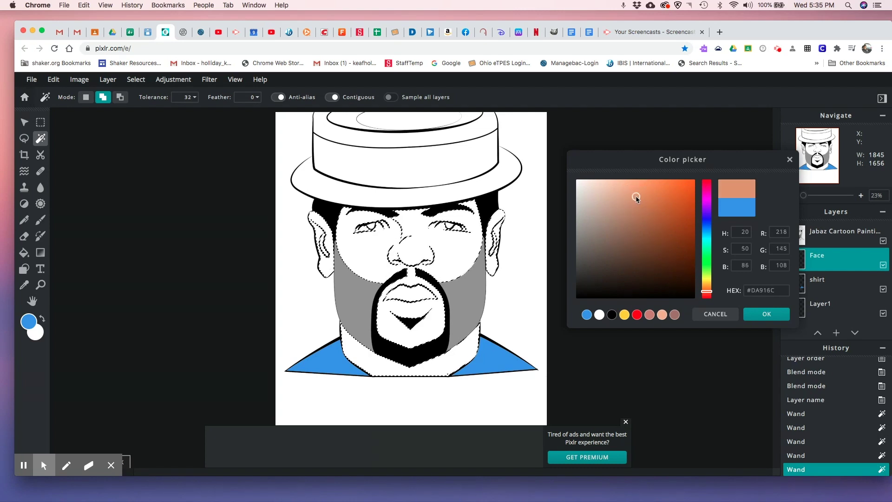
{"action": "mouse_move", "coordinate": [629, 192]}
{"action": "left_mouse_down"}
{"action": "mouse_move", "coordinate": [655, 190]}
{"action": "mouse_move", "coordinate": [632, 192]}
{"action": "left_mouse_up"}
{"action": "left_click", "coordinate": [768, 314]}
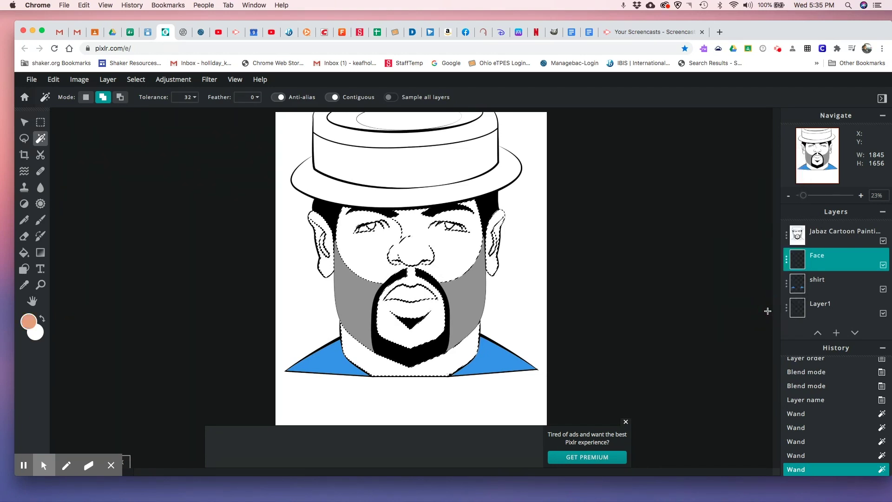
Fill the selected skin areas on the Face layer with the peach foreground color and clear the selection.
{"action": "left_click", "coordinate": [25, 258]}
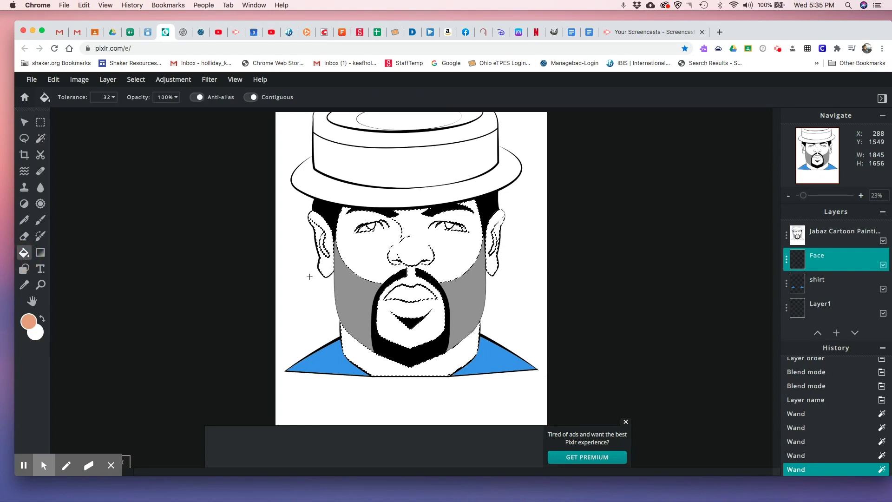
{"action": "left_click", "coordinate": [378, 261]}
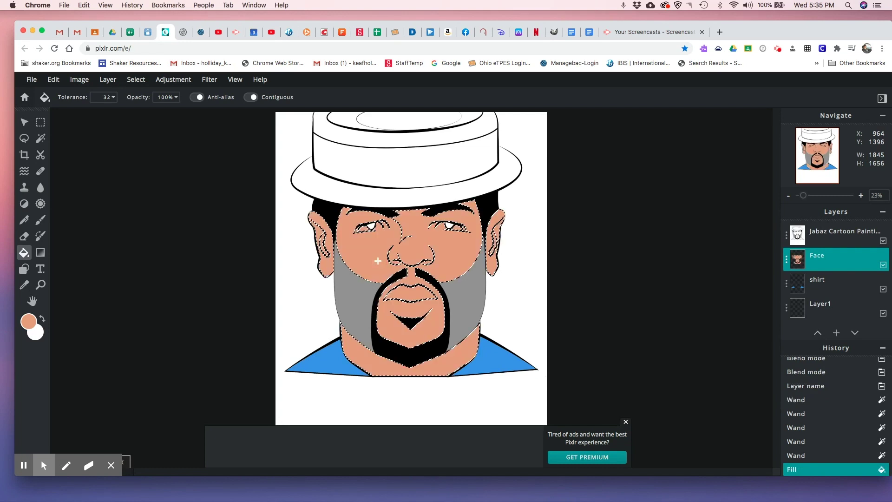
{"action": "key", "text": "super+d"}
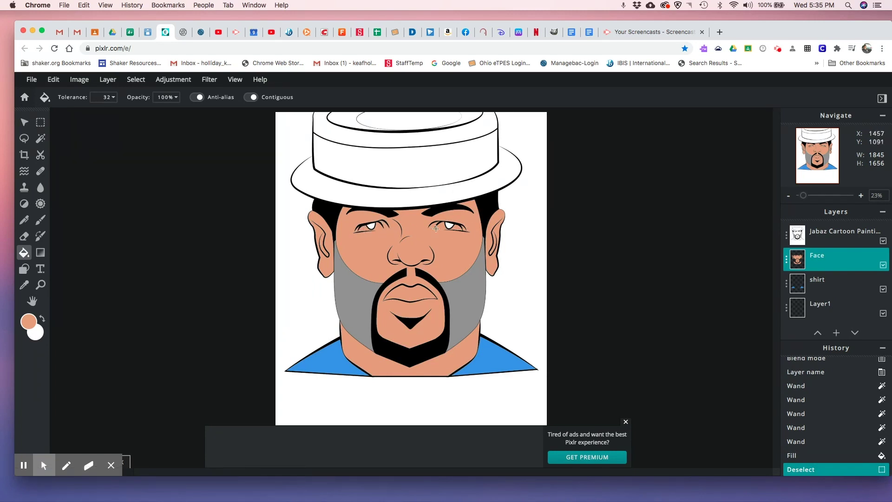
Outline the portrait's left eye, including the eye white and iris, with a closed polygon lasso selection on the Face layer.
{"action": "left_click", "coordinate": [24, 139]}
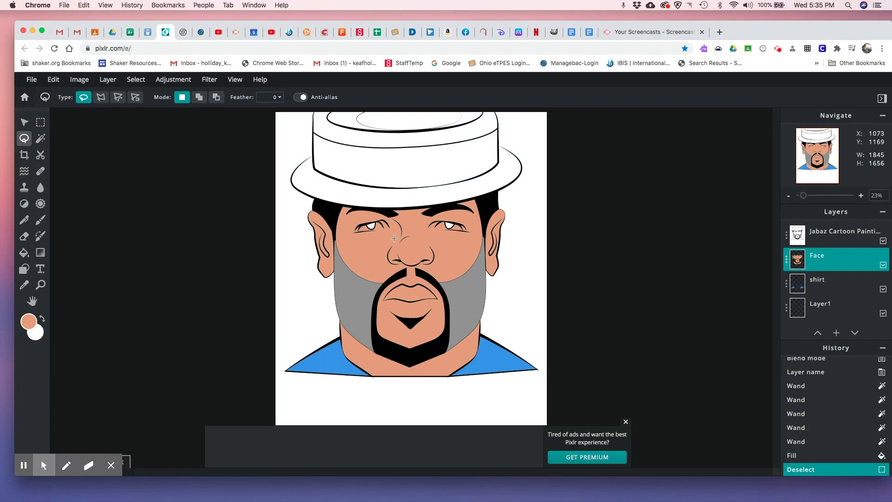
{"action": "scroll", "coordinate": [371, 232], "scroll_direction": "up", "scroll_amount": 5}
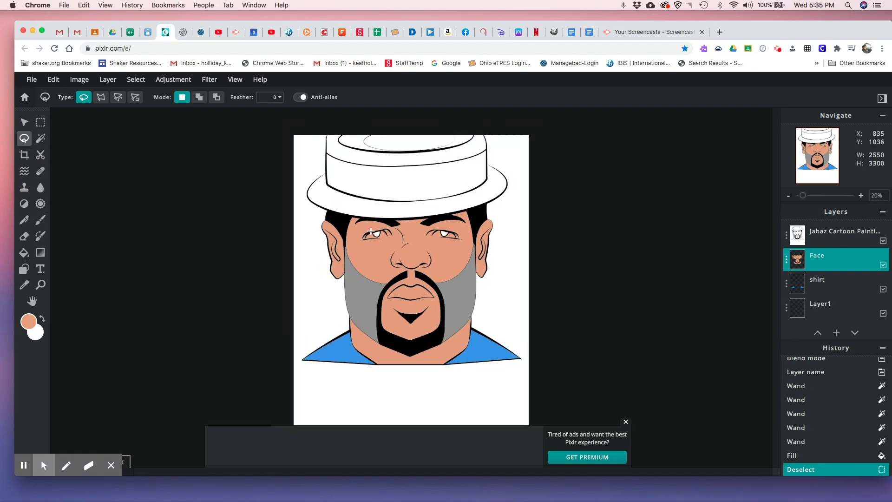
{"action": "scroll", "coordinate": [372, 233], "scroll_direction": "up", "scroll_amount": 3}
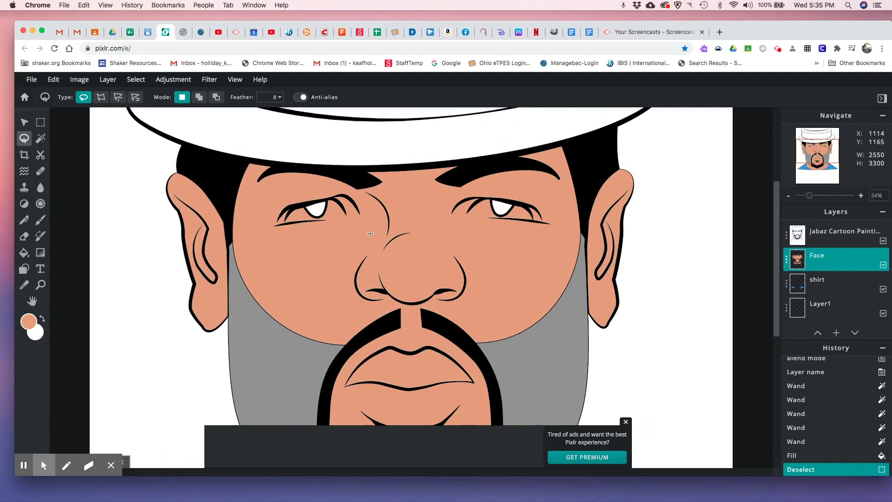
{"action": "scroll", "coordinate": [349, 224], "scroll_direction": "up", "scroll_amount": 4}
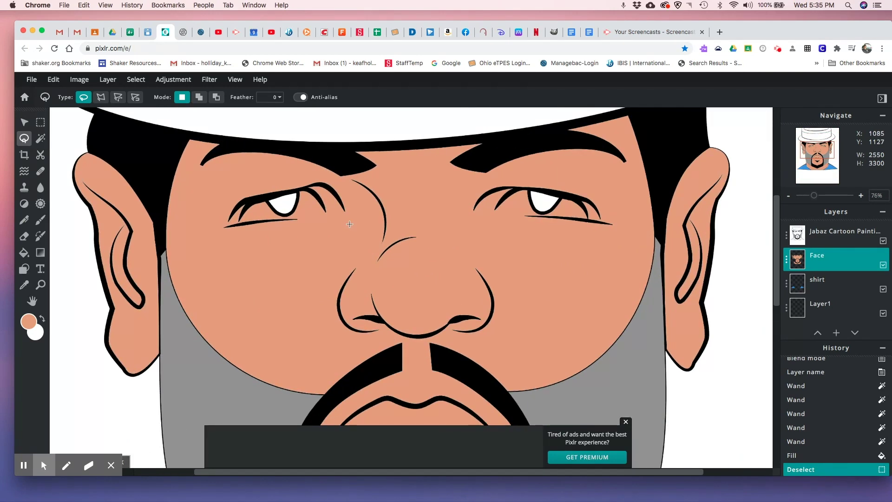
{"action": "scroll", "coordinate": [350, 224], "scroll_direction": "up", "scroll_amount": 4}
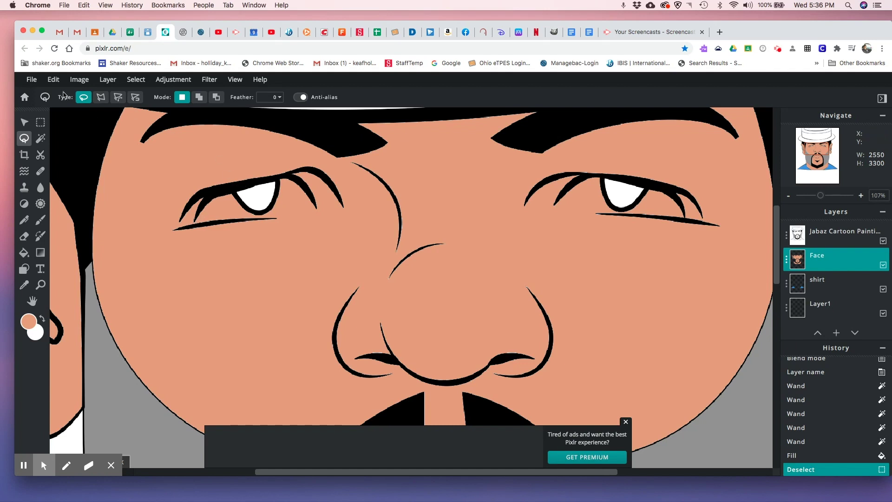
{"action": "left_click", "coordinate": [100, 102]}
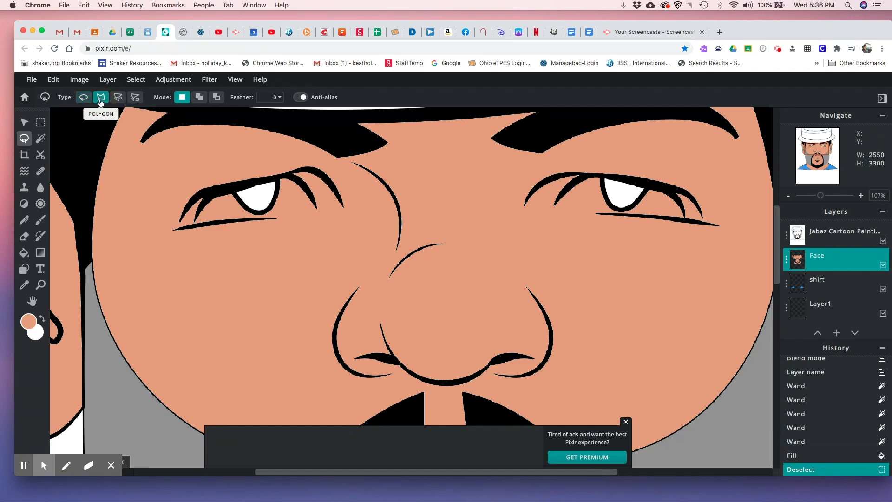
{"action": "left_click", "coordinate": [316, 208]}
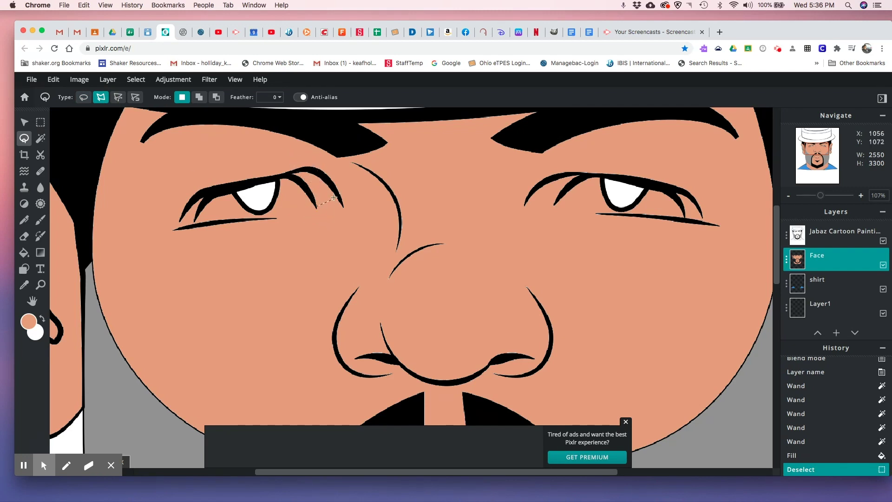
{"action": "left_click", "coordinate": [290, 175]}
{"action": "left_click", "coordinate": [316, 207]}
{"action": "left_click", "coordinate": [288, 175]}
{"action": "left_click", "coordinate": [246, 183]}
{"action": "left_click", "coordinate": [206, 197]}
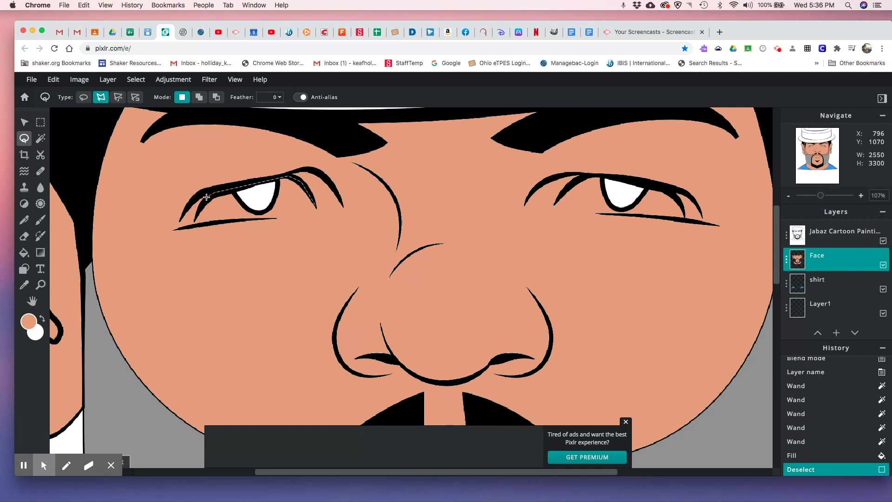
{"action": "left_click", "coordinate": [194, 226]}
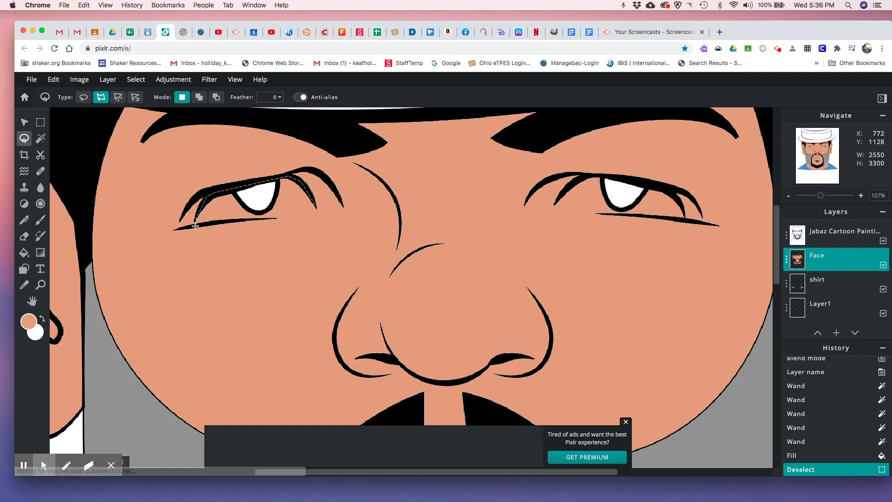
{"action": "left_click", "coordinate": [240, 220]}
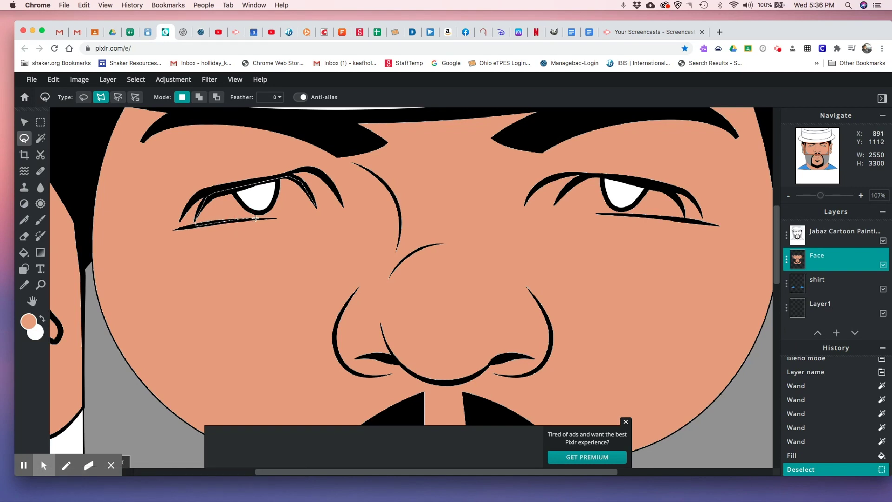
{"action": "left_click", "coordinate": [275, 217]}
{"action": "left_click", "coordinate": [315, 206]}
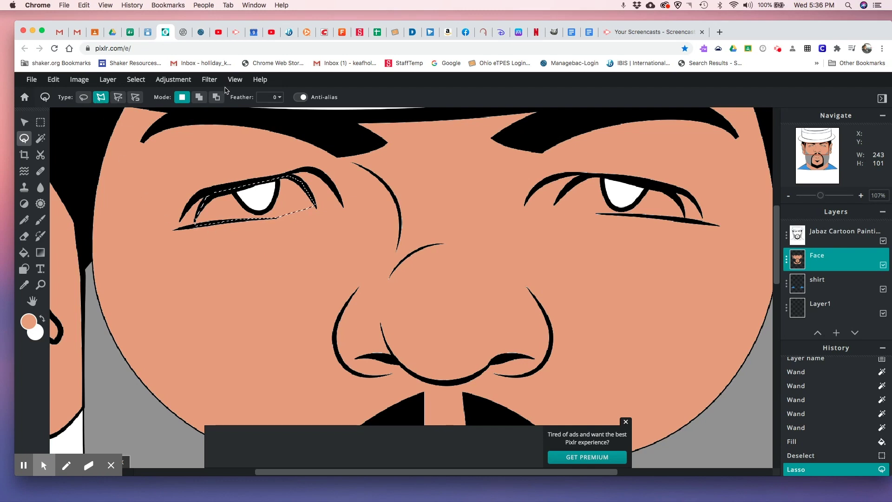
Add the portrait's right eye to the existing selection by tracing its outline with the polygon lasso.
{"action": "left_click", "coordinate": [199, 98]}
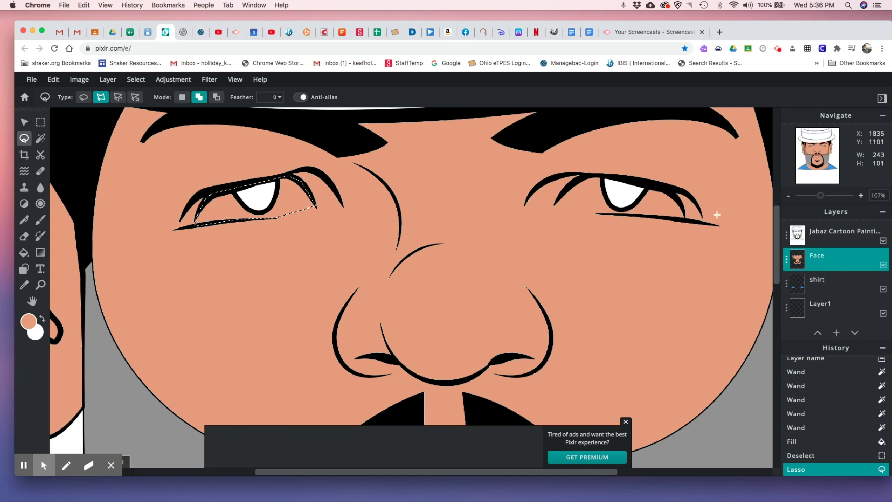
{"action": "left_click", "coordinate": [679, 201]}
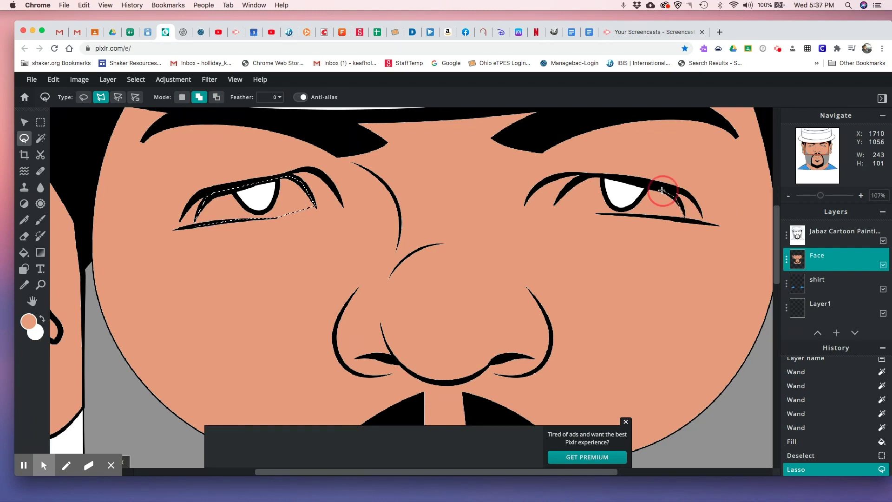
{"action": "left_click", "coordinate": [626, 181]}
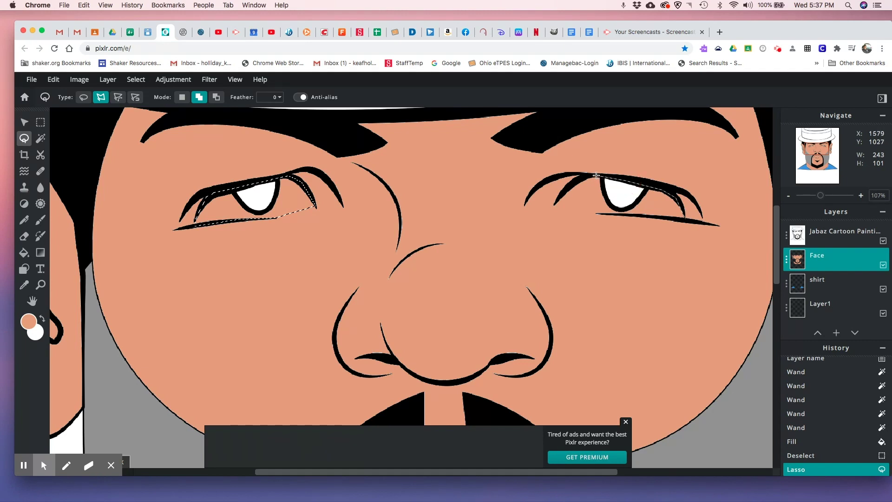
{"action": "left_click", "coordinate": [581, 180]}
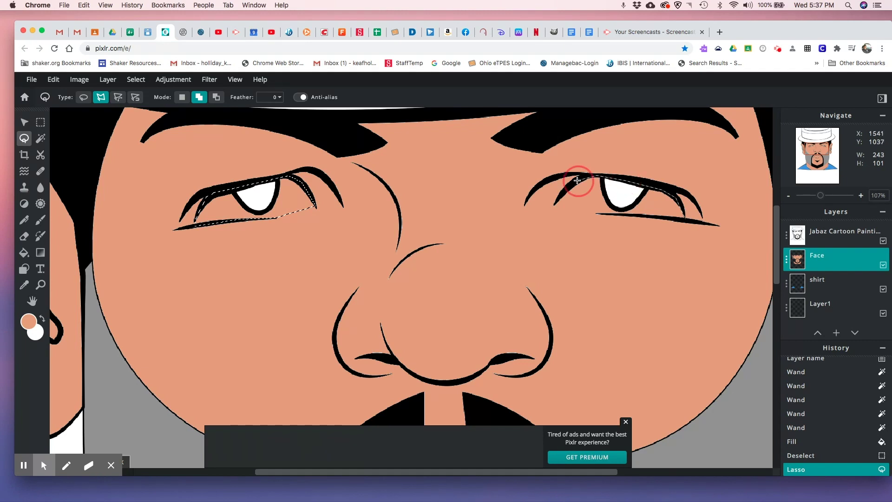
{"action": "left_click", "coordinate": [554, 205]}
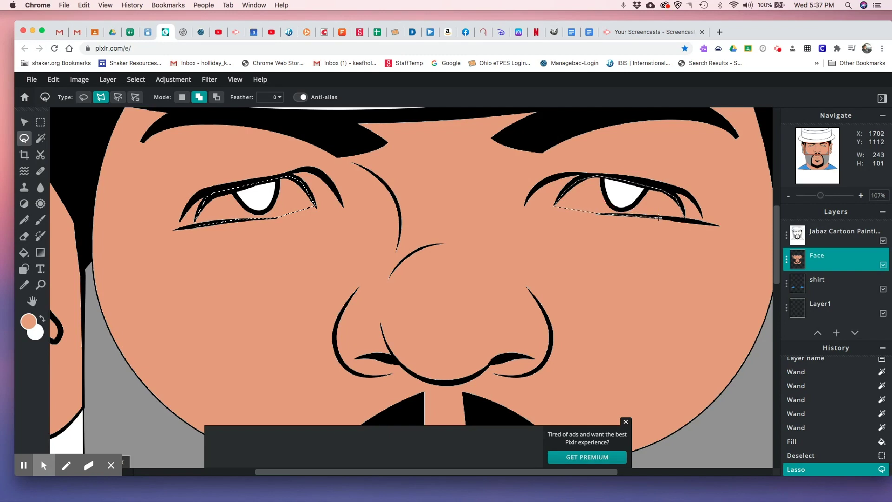
{"action": "left_click", "coordinate": [685, 217]}
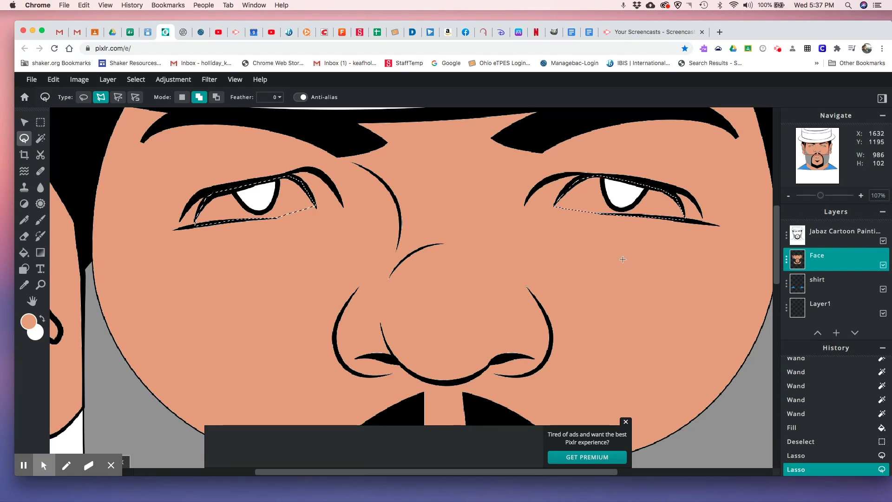
Clear the skin color from both selected eyes on the Face layer and remove the selection.
{"action": "key", "text": "Delete"}
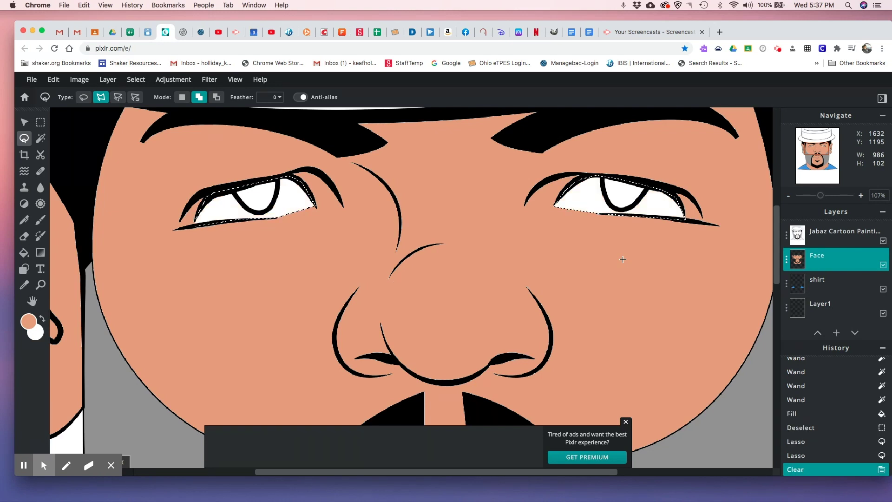
{"action": "key", "text": "super+d"}
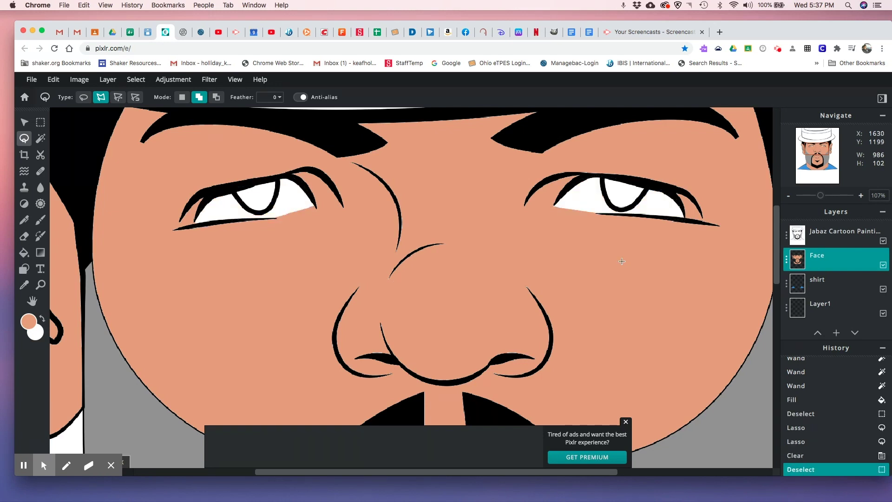
{"action": "key", "text": "super+0"}
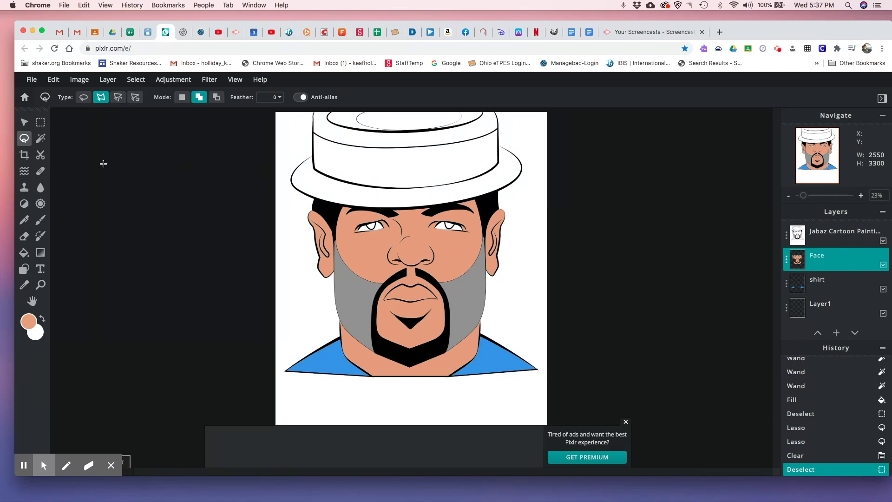
Add an empty layer and place it between the cartoon drawing and the Face layer, with the magic wand as the active tool.
{"action": "left_click", "coordinate": [40, 138]}
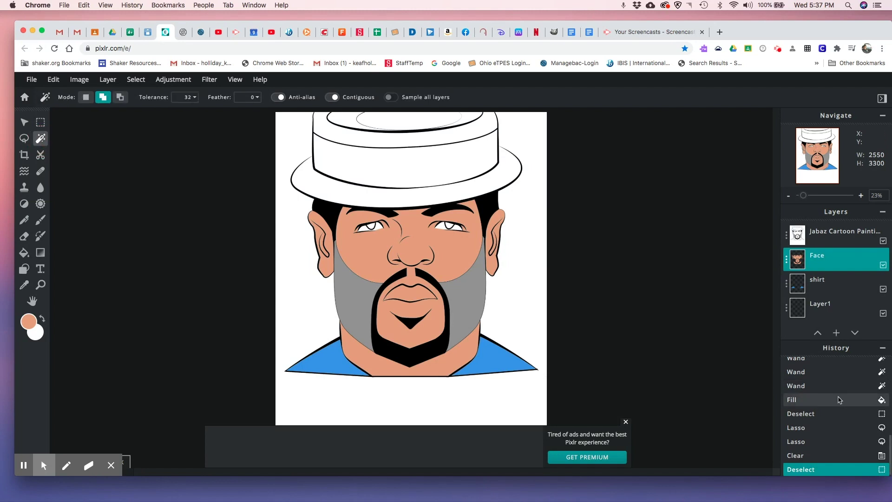
{"action": "left_click", "coordinate": [836, 333]}
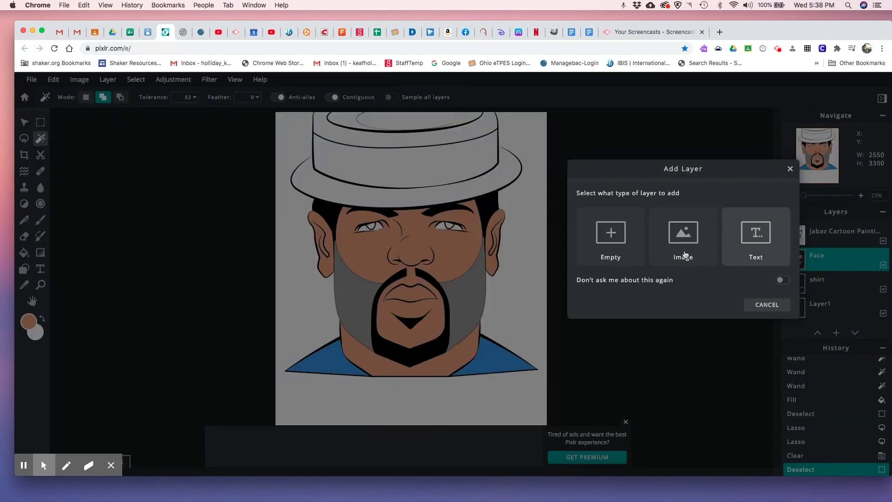
{"action": "left_click", "coordinate": [621, 254]}
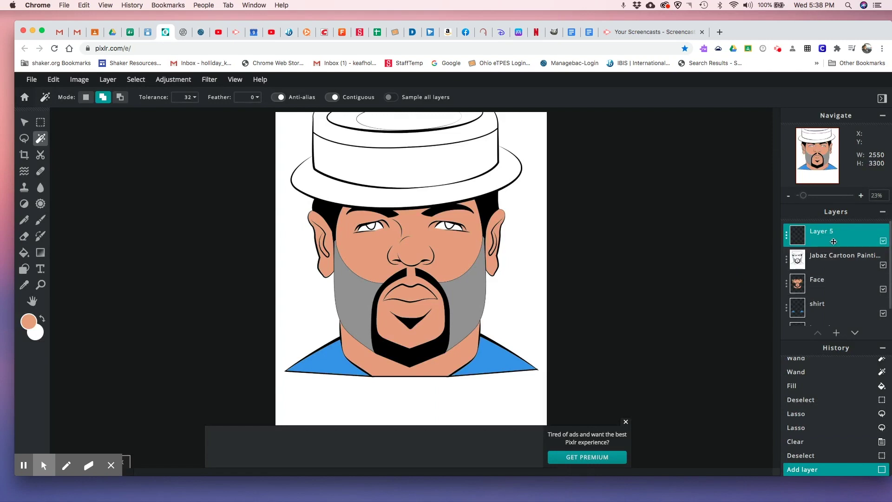
{"action": "left_click_drag", "start_coordinate": [834, 241], "coordinate": [834, 270]}
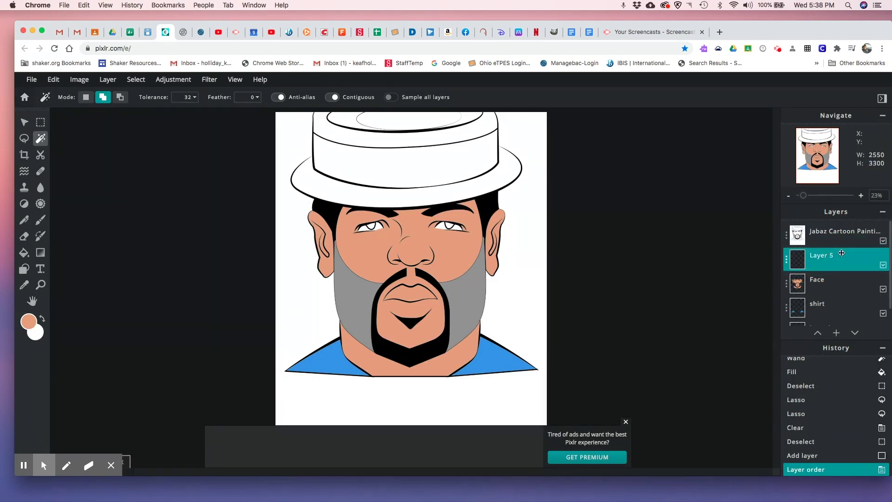
Switch the cartoon drawing layer's blend mode to None, return it to Multiply, and close the layer settings.
{"action": "left_click", "coordinate": [824, 234]}
{"action": "double_click", "coordinate": [824, 233]}
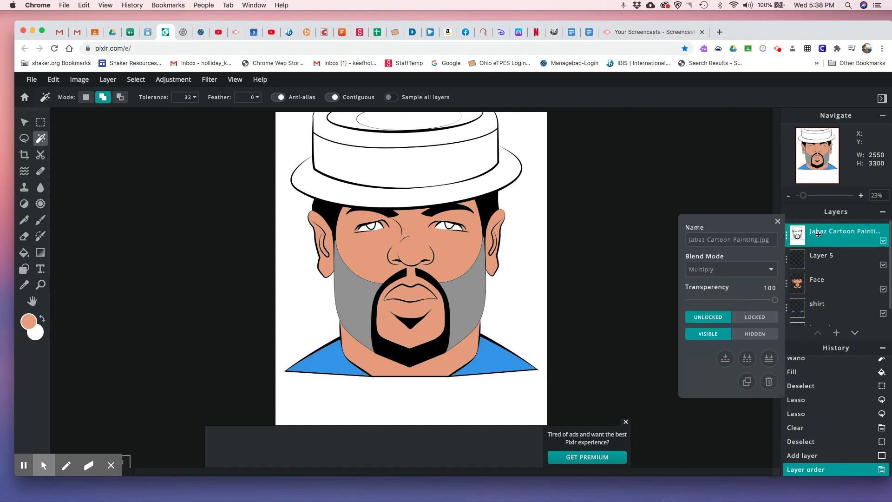
{"action": "left_click", "coordinate": [774, 268]}
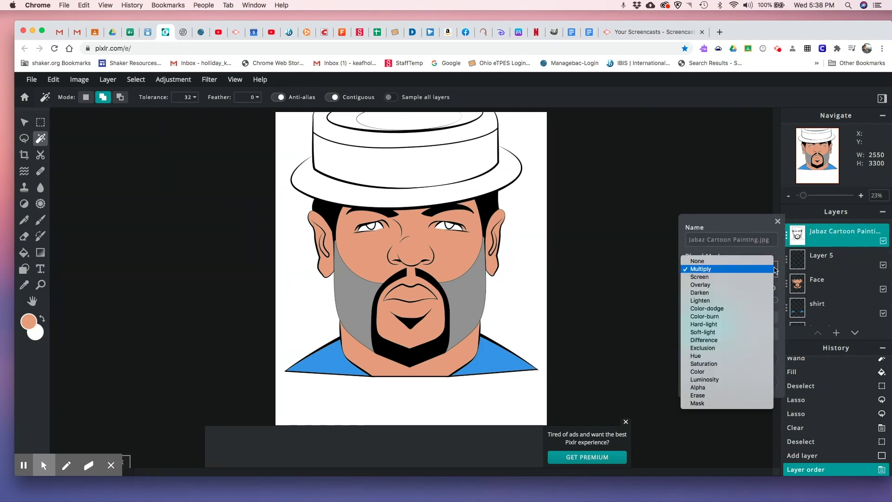
{"action": "left_click", "coordinate": [748, 261]}
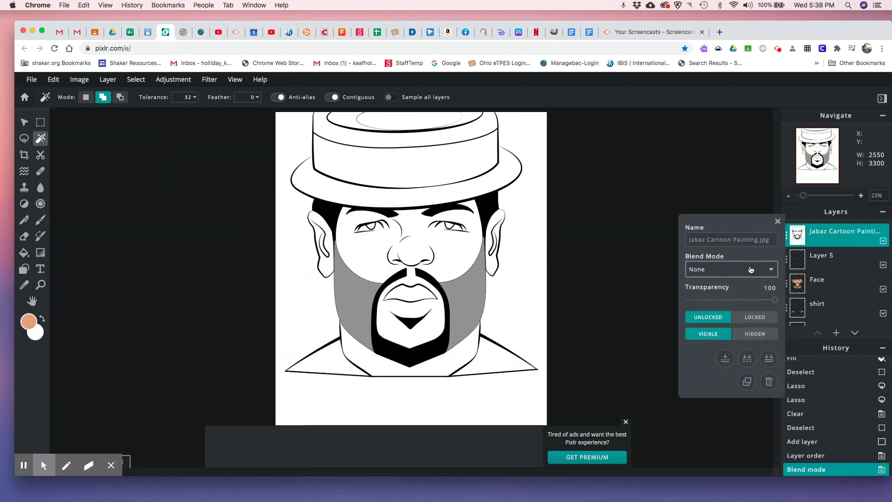
{"action": "left_click", "coordinate": [772, 270]}
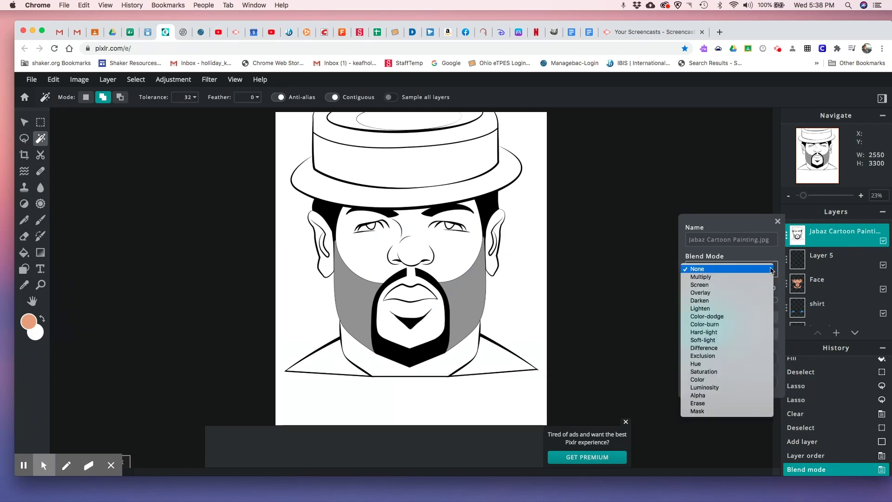
{"action": "left_click", "coordinate": [748, 277]}
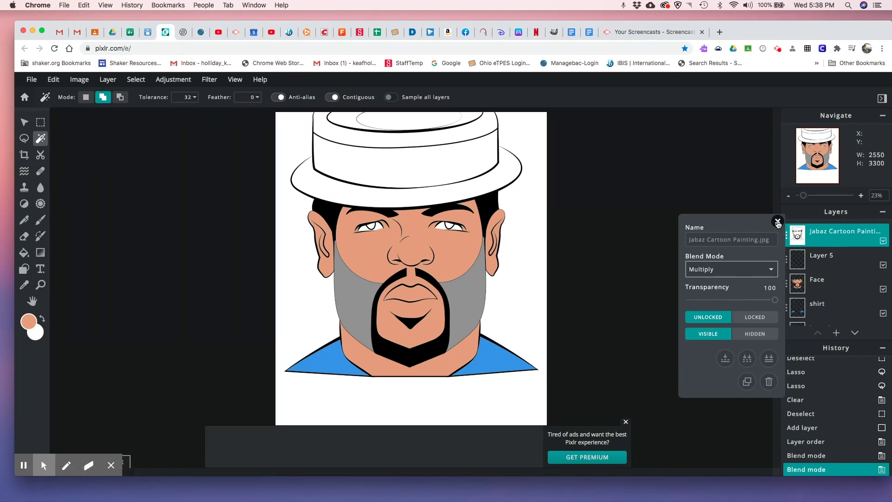
{"action": "left_click", "coordinate": [777, 222]}
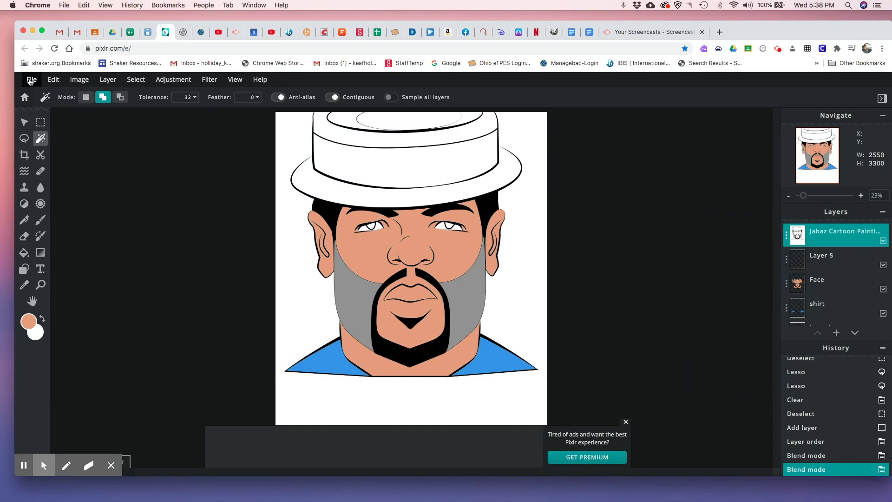
Close the portrait document and create a new 2550 by 3300 px image with a white background.
{"action": "left_click", "coordinate": [31, 81]}
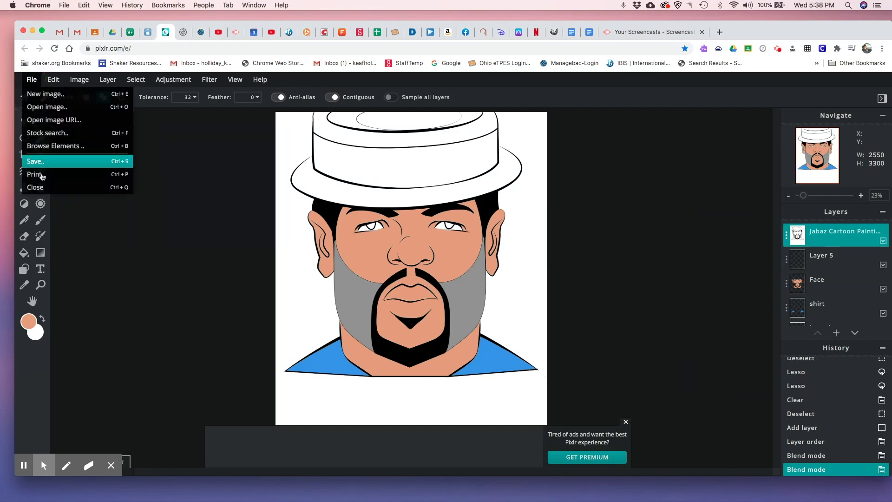
{"action": "left_click", "coordinate": [42, 189]}
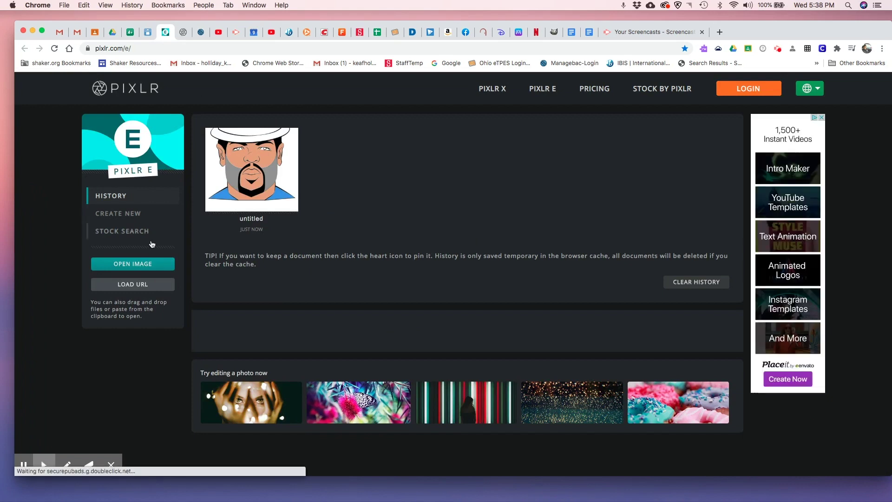
{"action": "left_click", "coordinate": [150, 264]}
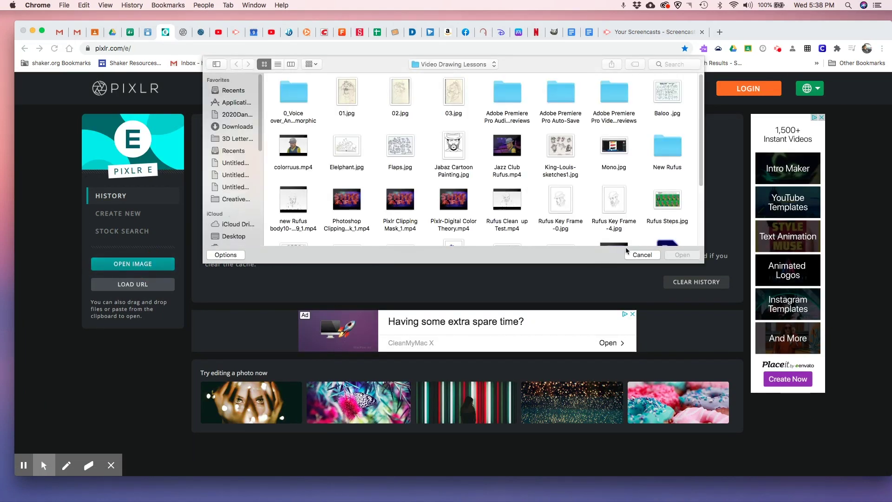
{"action": "left_click", "coordinate": [646, 254]}
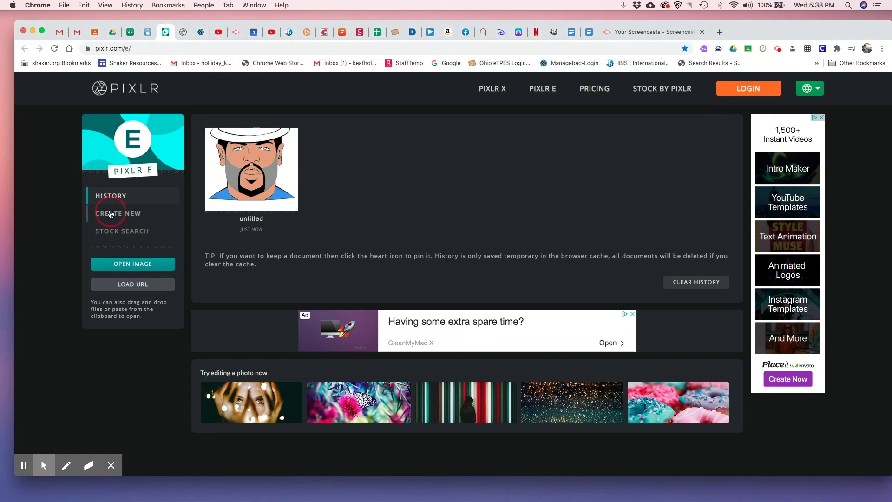
{"action": "left_click", "coordinate": [109, 214]}
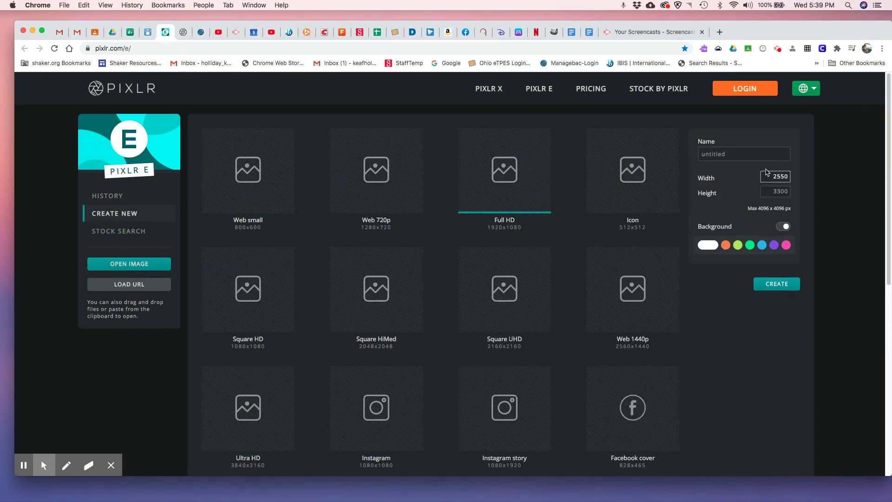
{"action": "left_click", "coordinate": [779, 288]}
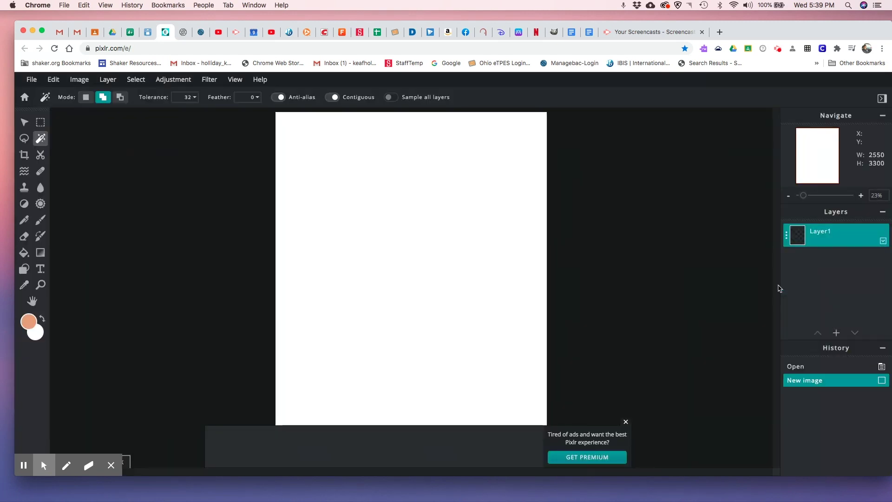
{"action": "left_click", "coordinate": [625, 422]}
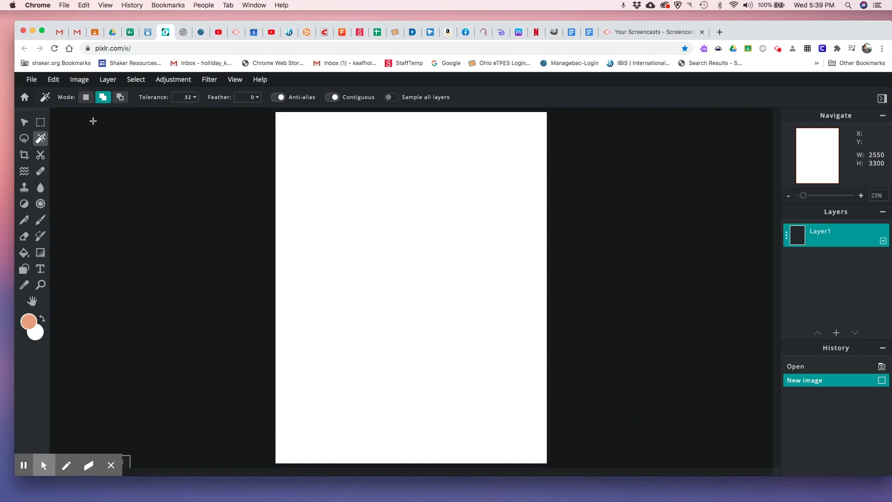
Add the image file 01.jpg from the Video Drawing Lessons folder as a layer above the blank background layer.
{"action": "left_click", "coordinate": [79, 83]}
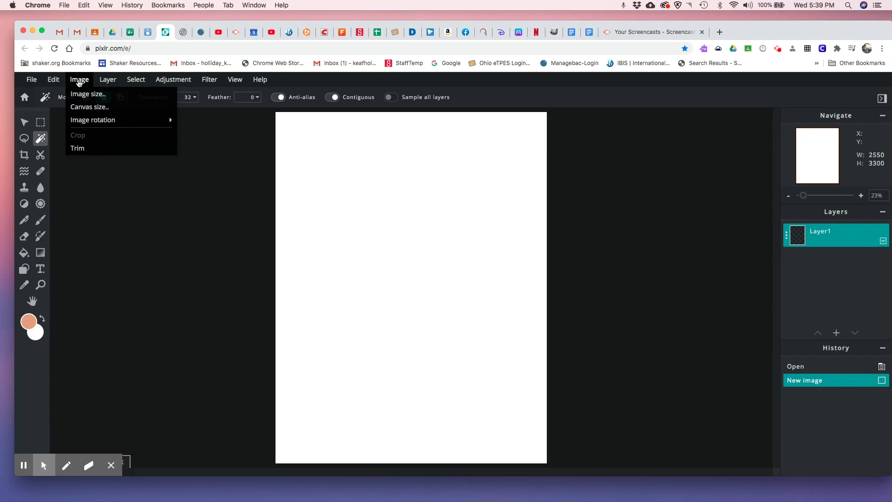
{"action": "left_click", "coordinate": [108, 80]}
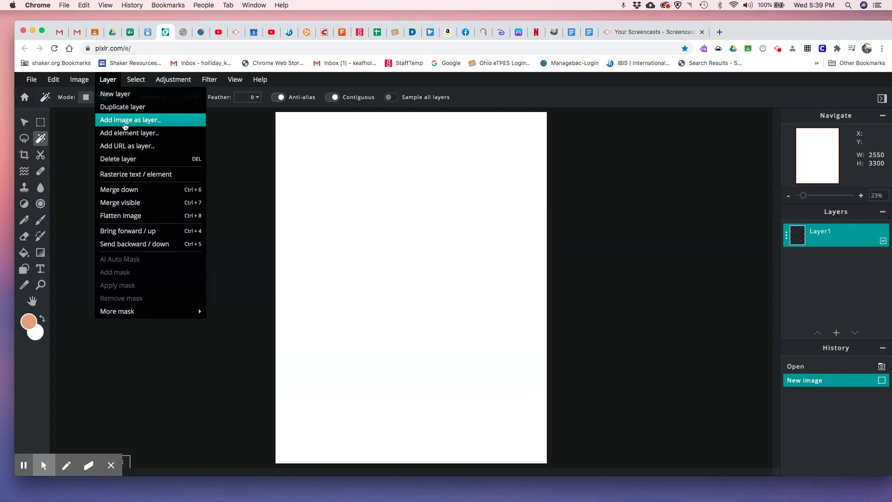
{"action": "left_click", "coordinate": [836, 333]}
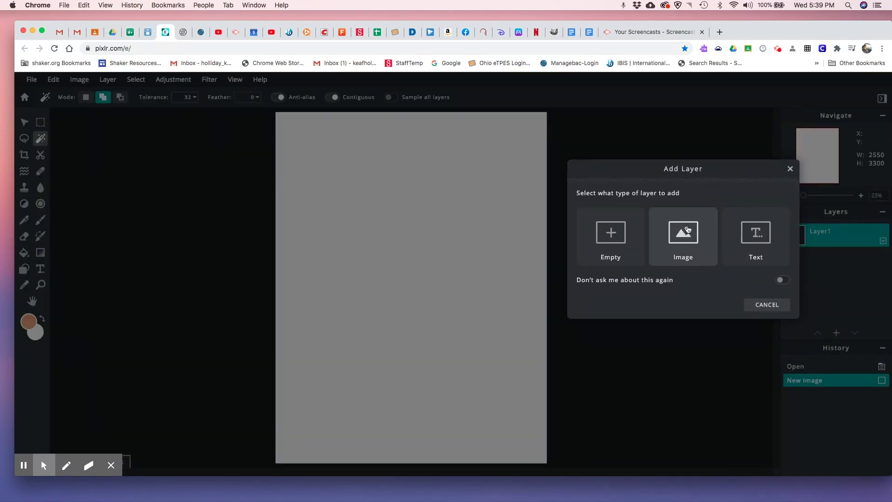
{"action": "left_click", "coordinate": [789, 168]}
{"action": "left_click", "coordinate": [109, 82]}
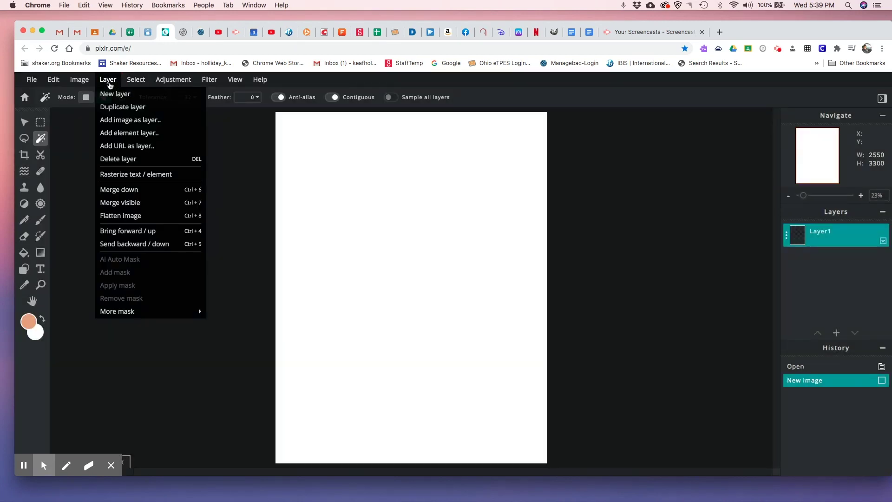
{"action": "left_click", "coordinate": [125, 119]}
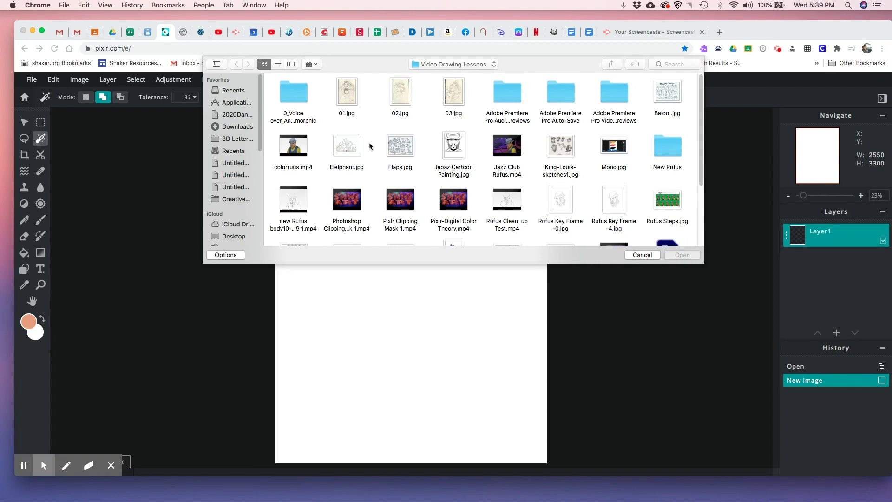
{"action": "left_click", "coordinate": [348, 97]}
{"action": "left_click", "coordinate": [689, 257]}
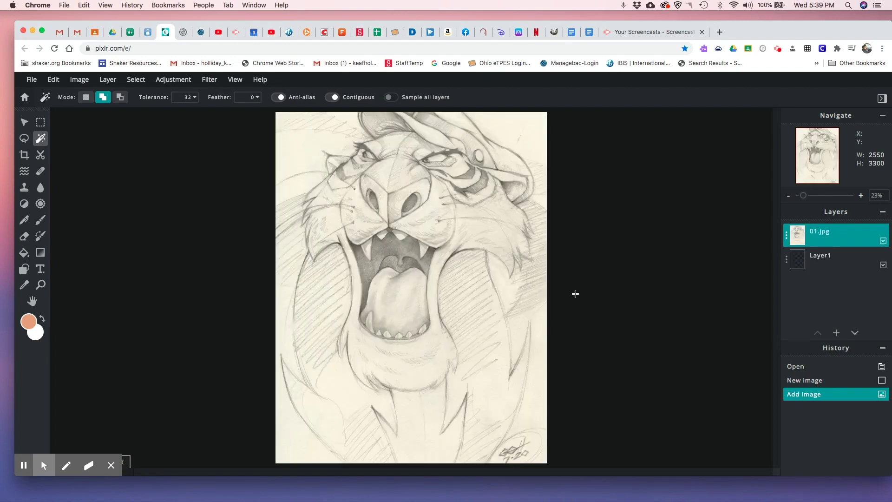
Scale the tiger drawing down proportionally to about 2292 by 3166 px and center it within the page.
{"action": "scroll", "coordinate": [489, 273], "scroll_direction": "up", "scroll_amount": 1}
{"action": "scroll", "coordinate": [489, 273], "scroll_direction": "down", "scroll_amount": 4}
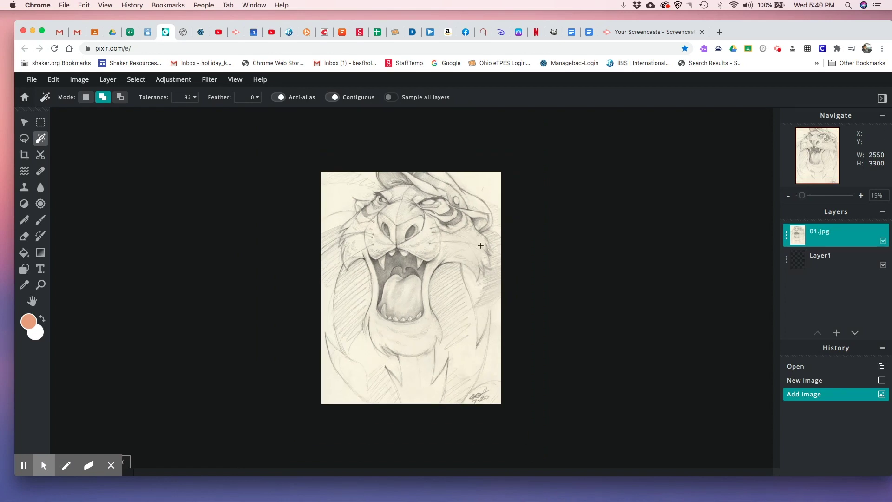
{"action": "left_click", "coordinate": [24, 121]}
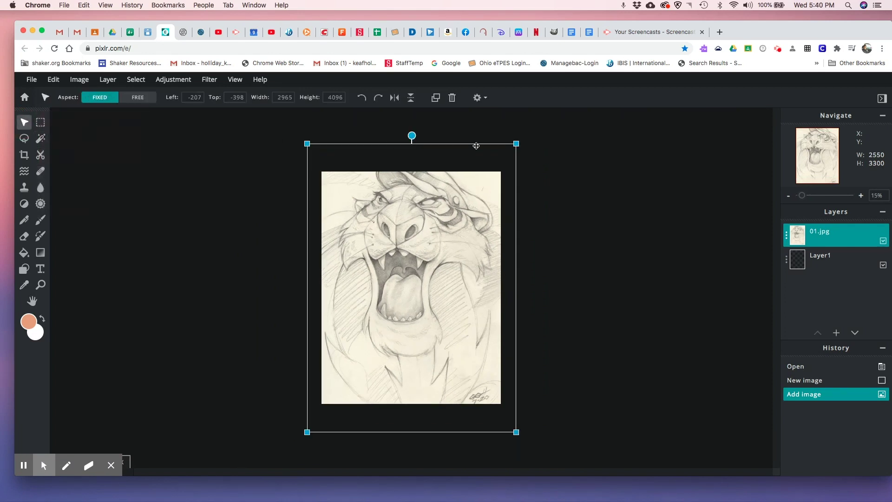
{"action": "left_click_drag", "start_coordinate": [516, 144], "coordinate": [497, 155]}
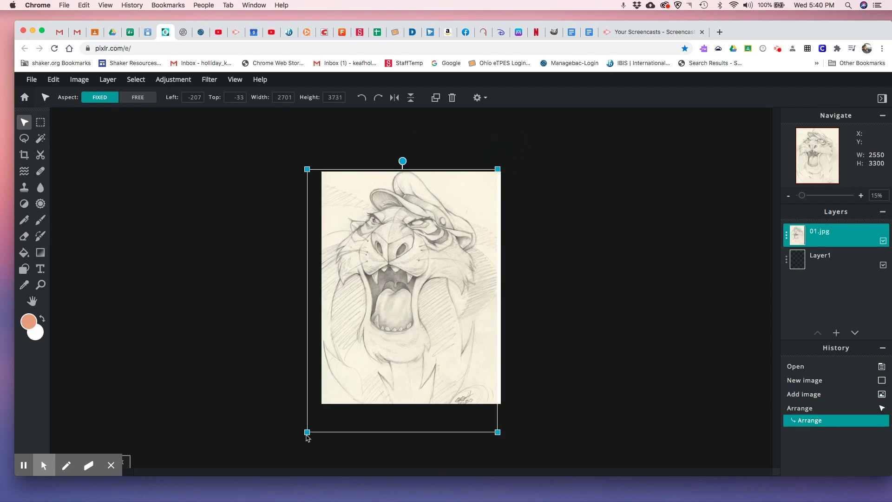
{"action": "left_click_drag", "start_coordinate": [307, 432], "coordinate": [324, 403]}
{"action": "left_click_drag", "start_coordinate": [495, 167], "coordinate": [494, 174]}
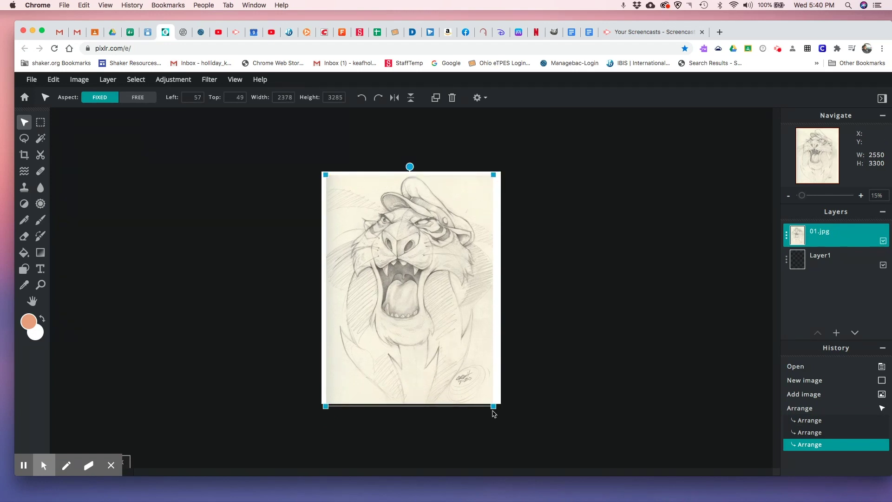
{"action": "left_click_drag", "start_coordinate": [494, 407], "coordinate": [487, 398]}
{"action": "left_click_drag", "start_coordinate": [432, 351], "coordinate": [437, 352]}
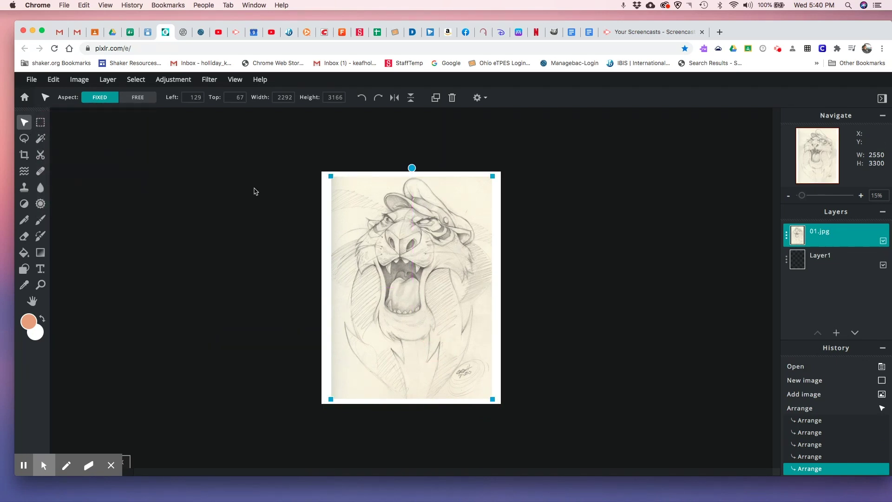
Shrink the tiger drawing slightly more, to about 2270 by 3136 px, and recenter it on the page.
{"action": "scroll", "coordinate": [255, 191], "scroll_direction": "up", "scroll_amount": 2}
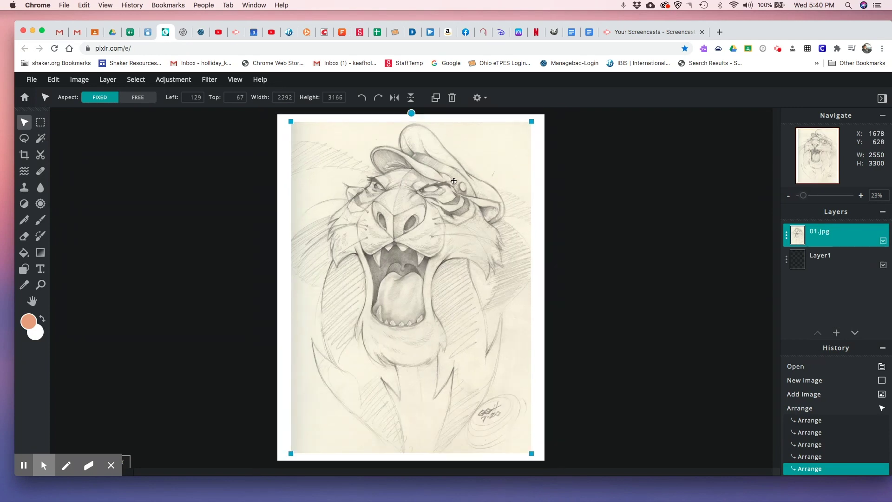
{"action": "scroll", "coordinate": [454, 181], "scroll_direction": "down", "scroll_amount": 2}
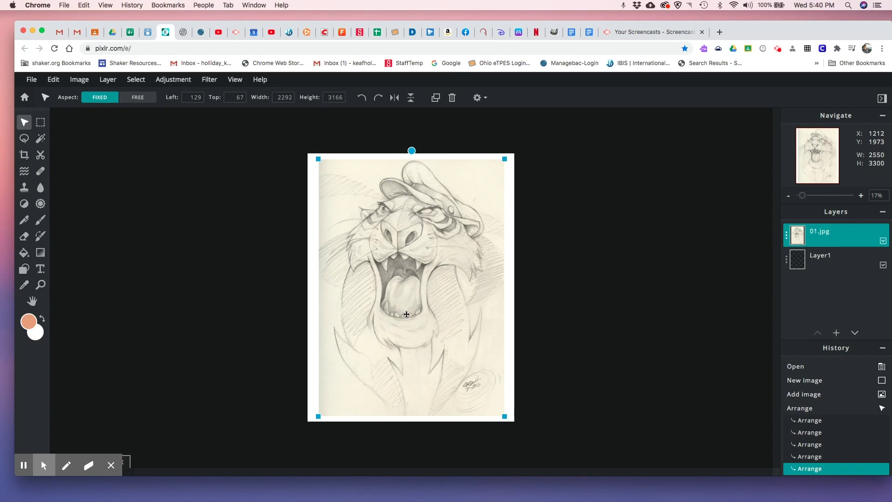
{"action": "scroll", "coordinate": [406, 314], "scroll_direction": "up", "scroll_amount": 2}
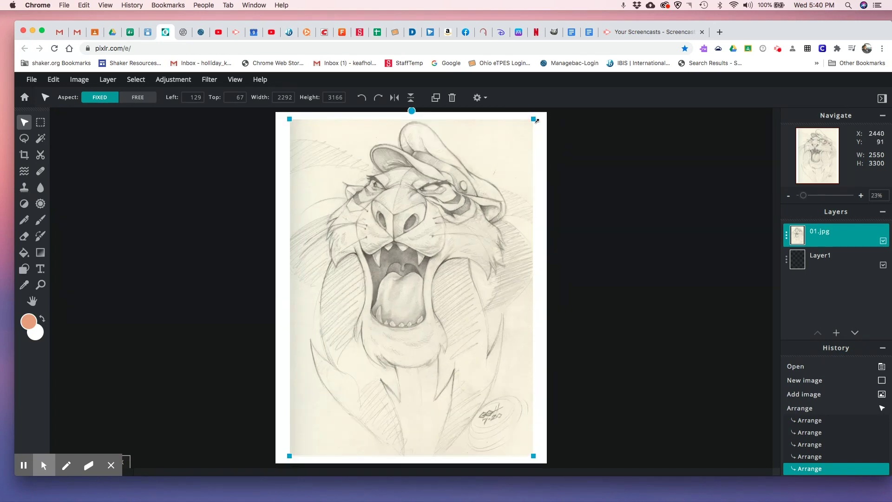
{"action": "mouse_move", "coordinate": [534, 119]}
{"action": "left_mouse_down"}
{"action": "mouse_move", "coordinate": [509, 143]}
{"action": "mouse_move", "coordinate": [532, 120]}
{"action": "left_mouse_up"}
{"action": "left_click_drag", "start_coordinate": [496, 207], "coordinate": [497, 207]}
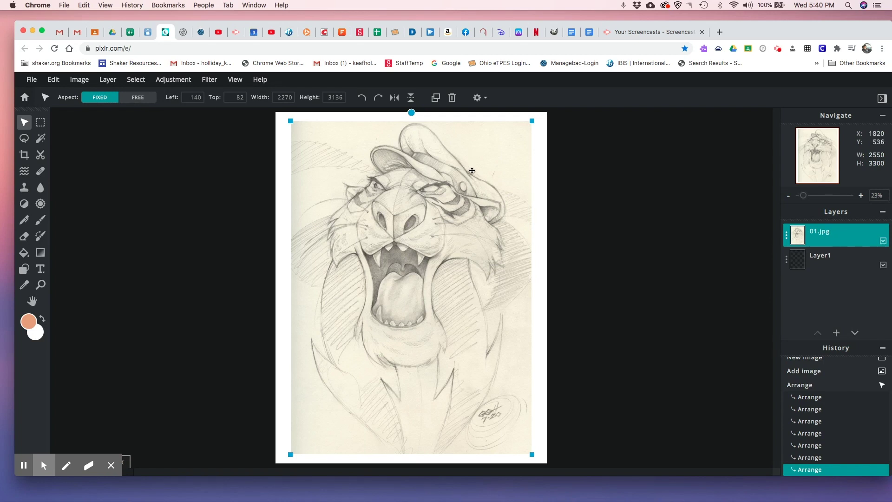
Desaturate the 01.jpg layer to remove the paper's yellow tint.
{"action": "left_click", "coordinate": [175, 83]}
{"action": "left_click", "coordinate": [171, 82]}
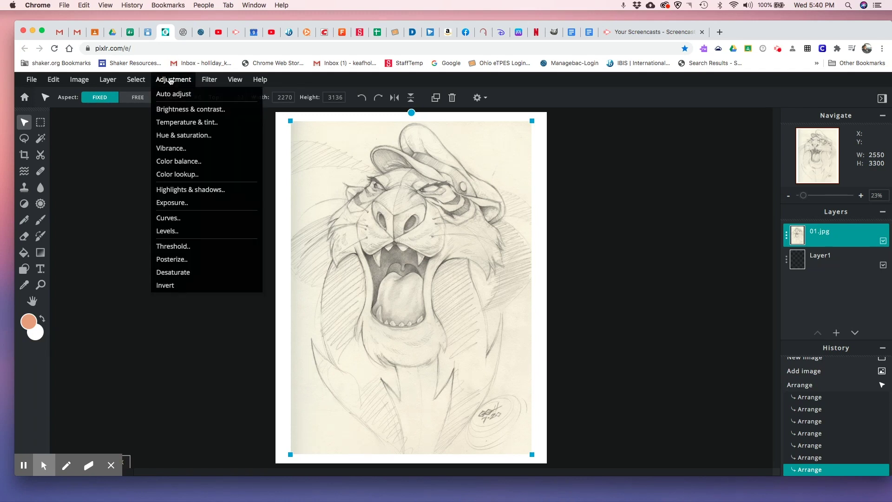
{"action": "left_click", "coordinate": [181, 274]}
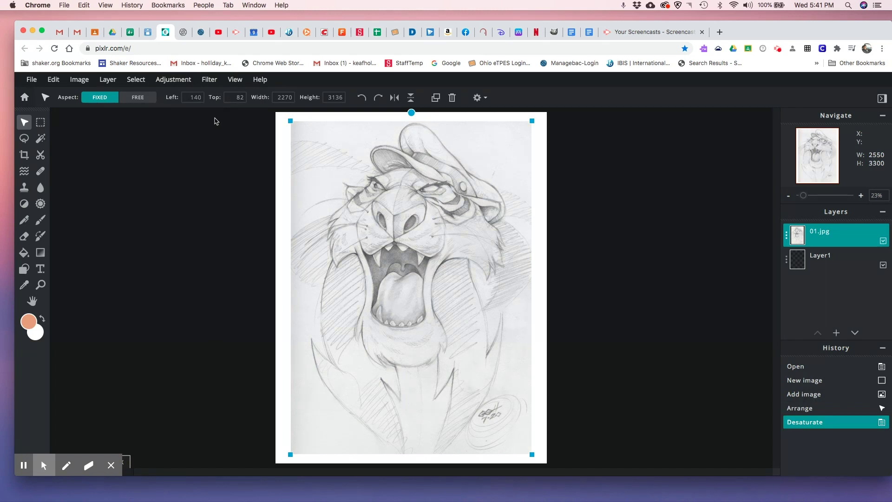
Apply Levels to the tiger drawing with black input 16, midtones 1.7 and white input 224.
{"action": "left_click", "coordinate": [181, 83]}
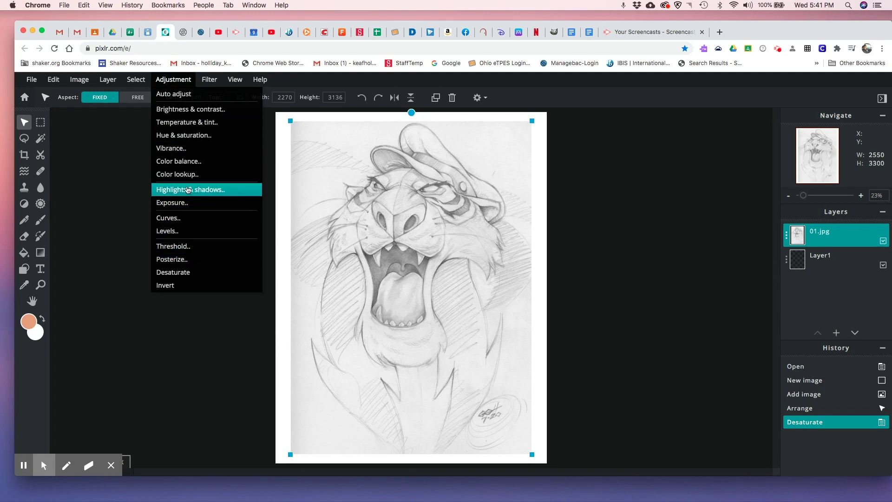
{"action": "left_click", "coordinate": [184, 233]}
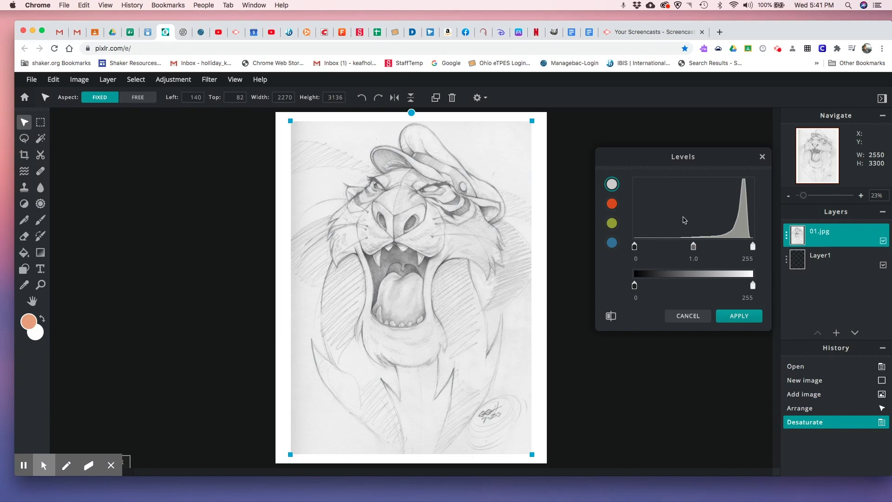
{"action": "left_click", "coordinate": [754, 249]}
{"action": "left_click_drag", "start_coordinate": [754, 250], "coordinate": [741, 251]}
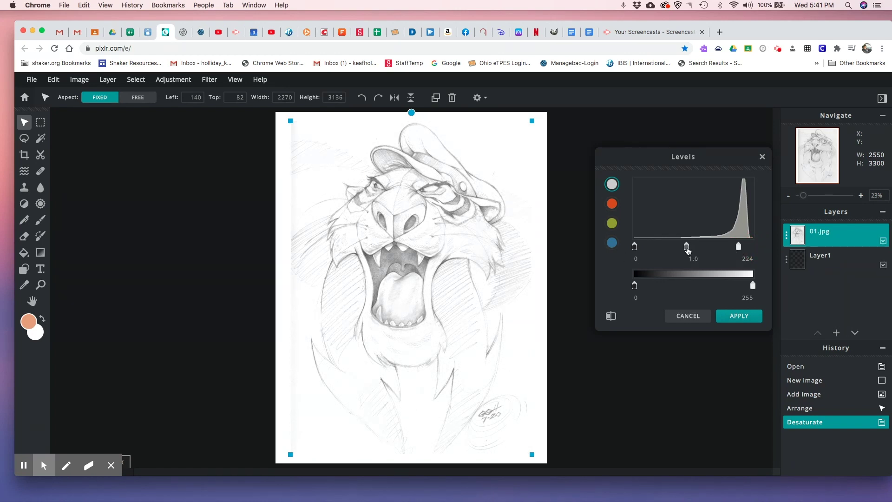
{"action": "left_click_drag", "start_coordinate": [688, 250], "coordinate": [701, 250]}
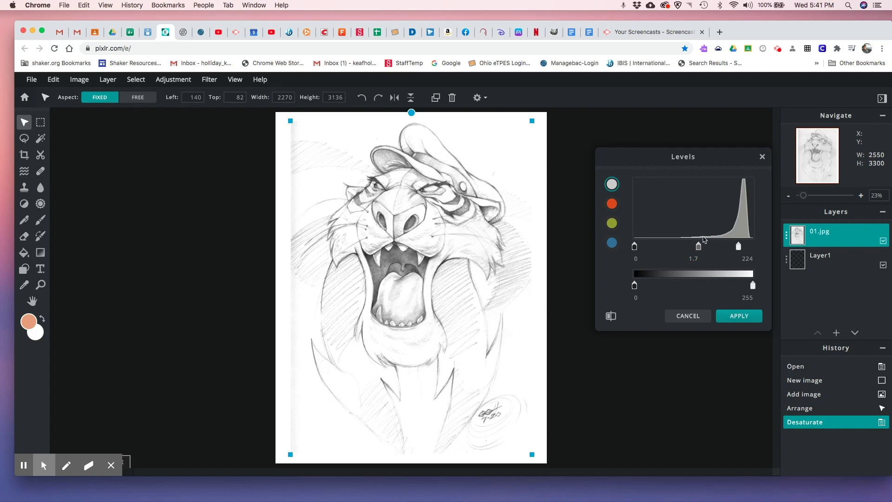
{"action": "left_click", "coordinate": [634, 250]}
{"action": "mouse_move", "coordinate": [635, 251]}
{"action": "left_mouse_down"}
{"action": "mouse_move", "coordinate": [695, 248]}
{"action": "mouse_move", "coordinate": [641, 253]}
{"action": "left_mouse_up"}
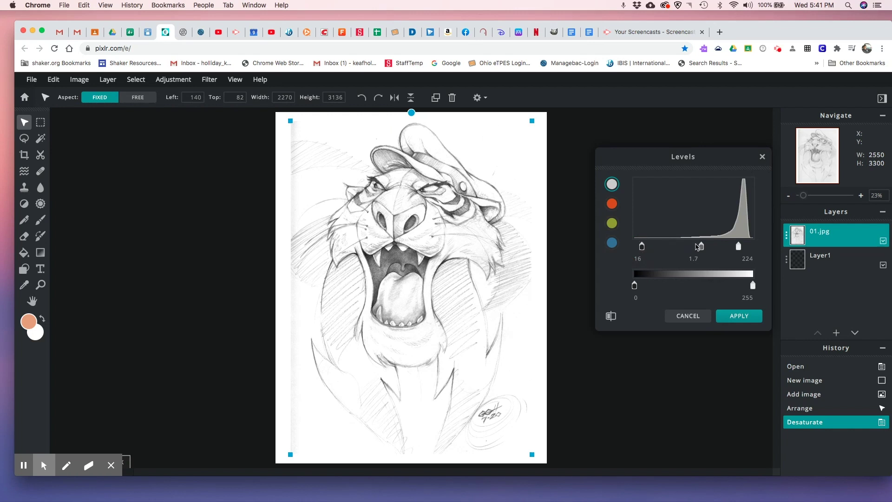
{"action": "left_click_drag", "start_coordinate": [698, 247], "coordinate": [706, 249]}
{"action": "left_click_drag", "start_coordinate": [704, 249], "coordinate": [705, 249]}
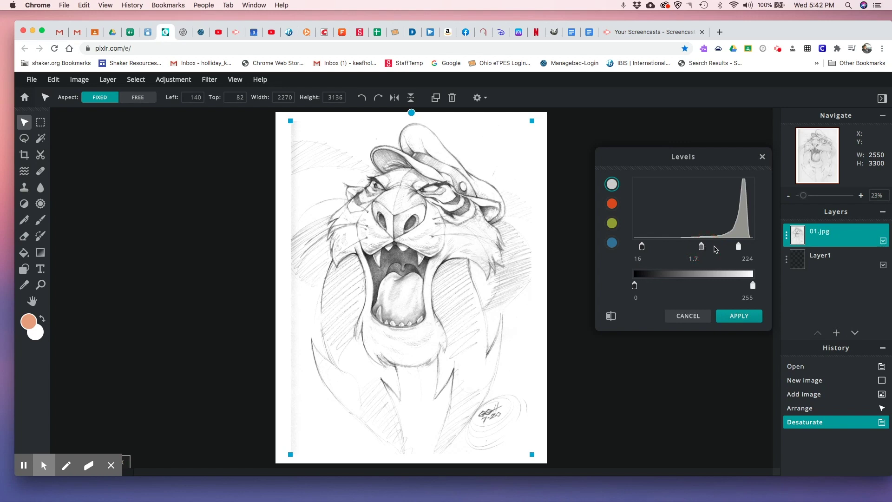
{"action": "left_click", "coordinate": [740, 318]}
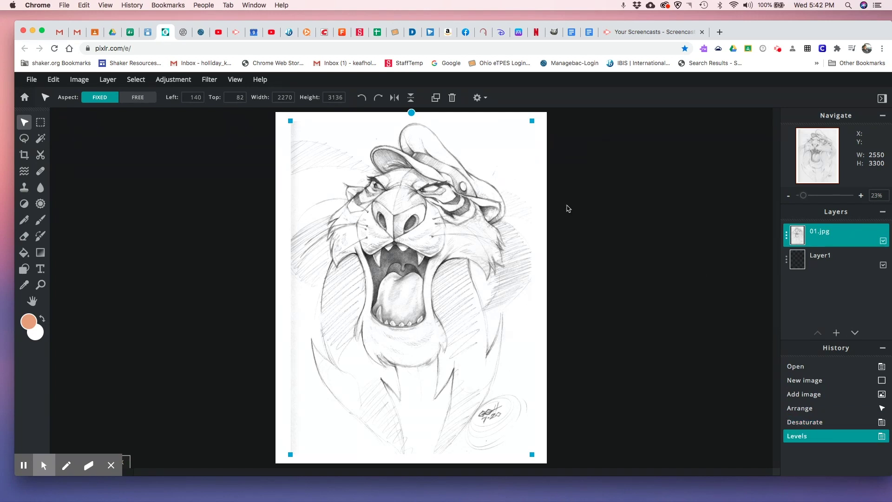
Lasso the shaded strip and sketch lines along the page's left edge, and add the signature area to the selection.
{"action": "left_click", "coordinate": [166, 82]}
{"action": "left_click", "coordinate": [24, 140]}
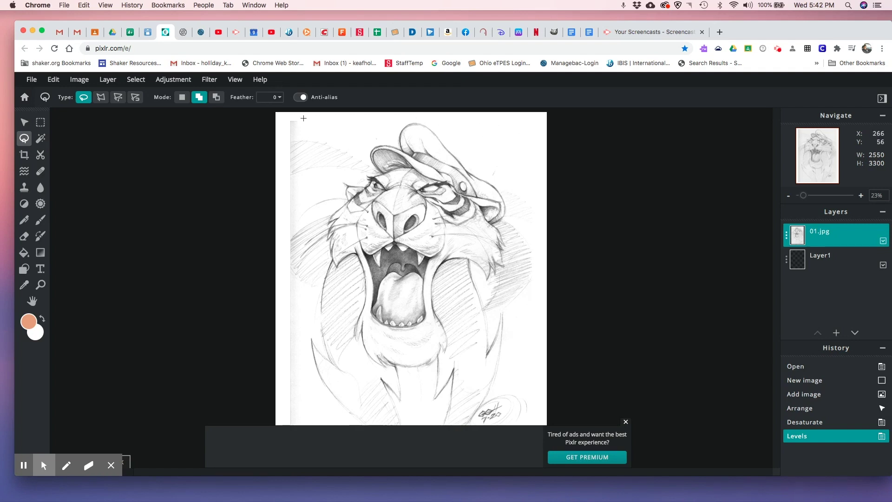
{"action": "mouse_move", "coordinate": [301, 116]}
{"action": "left_mouse_down"}
{"action": "mouse_move", "coordinate": [285, 131]}
{"action": "mouse_move", "coordinate": [283, 173]}
{"action": "mouse_move", "coordinate": [293, 427]}
{"action": "mouse_move", "coordinate": [309, 420]}
{"action": "mouse_move", "coordinate": [302, 326]}
{"action": "mouse_move", "coordinate": [317, 257]}
{"action": "mouse_move", "coordinate": [303, 246]}
{"action": "mouse_move", "coordinate": [307, 204]}
{"action": "mouse_move", "coordinate": [341, 173]}
{"action": "mouse_move", "coordinate": [355, 132]}
{"action": "mouse_move", "coordinate": [317, 114]}
{"action": "mouse_move", "coordinate": [300, 117]}
{"action": "mouse_move", "coordinate": [302, 127]}
{"action": "left_mouse_up"}
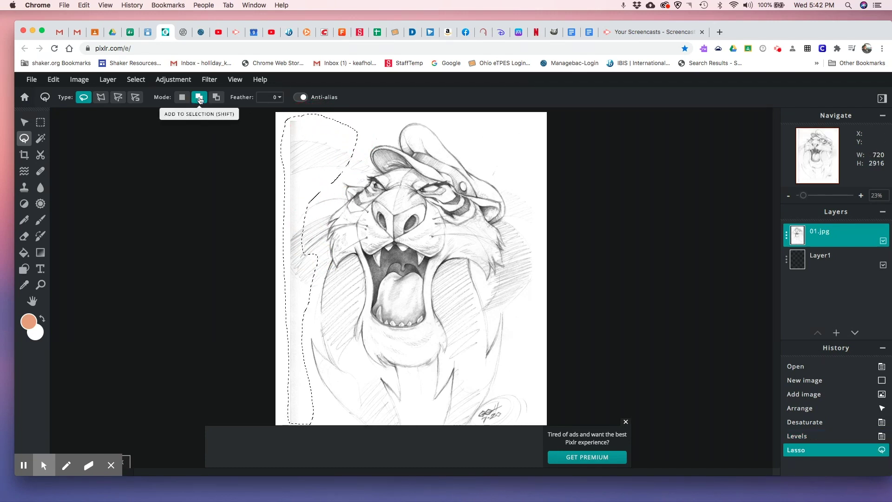
{"action": "mouse_move", "coordinate": [517, 387]}
{"action": "left_mouse_down"}
{"action": "mouse_move", "coordinate": [477, 407]}
{"action": "mouse_move", "coordinate": [473, 431]}
{"action": "mouse_move", "coordinate": [509, 437]}
{"action": "mouse_move", "coordinate": [532, 418]}
{"action": "mouse_move", "coordinate": [534, 400]}
{"action": "mouse_move", "coordinate": [517, 387]}
{"action": "left_mouse_up"}
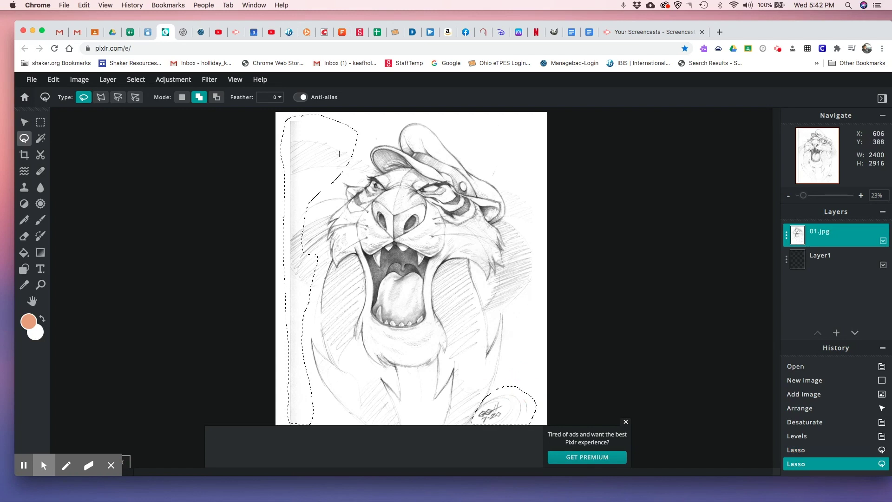
Clear the lassoed left-edge strip and signature area from the tiger drawing with feather at 0, and deselect.
{"action": "left_click", "coordinate": [269, 99]}
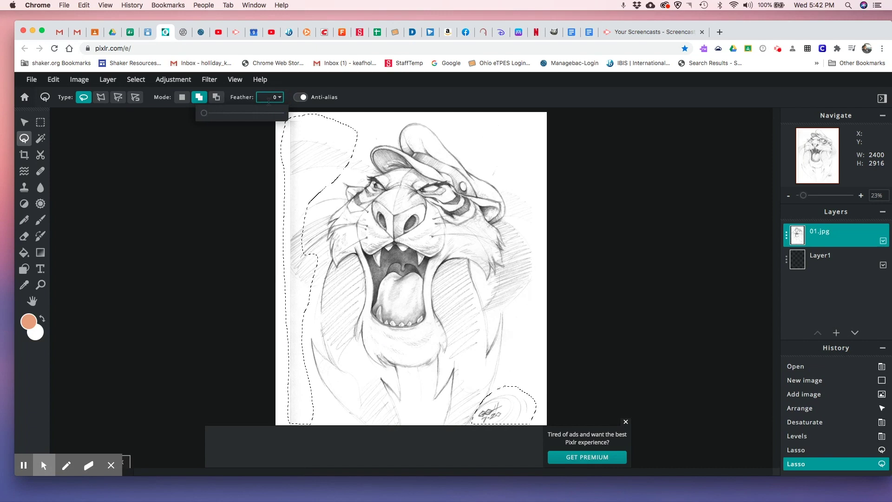
{"action": "mouse_move", "coordinate": [204, 113]}
{"action": "left_mouse_down"}
{"action": "mouse_move", "coordinate": [213, 118]}
{"action": "mouse_move", "coordinate": [202, 114]}
{"action": "left_mouse_up"}
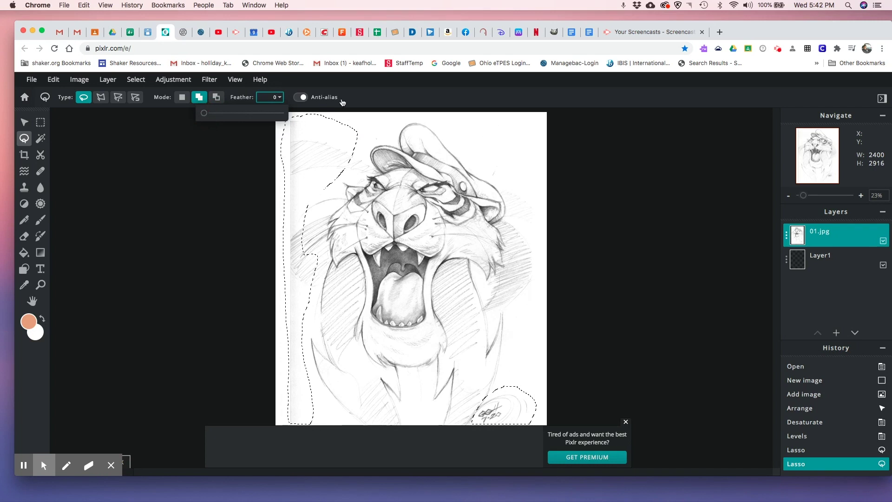
{"action": "left_click", "coordinate": [397, 94]}
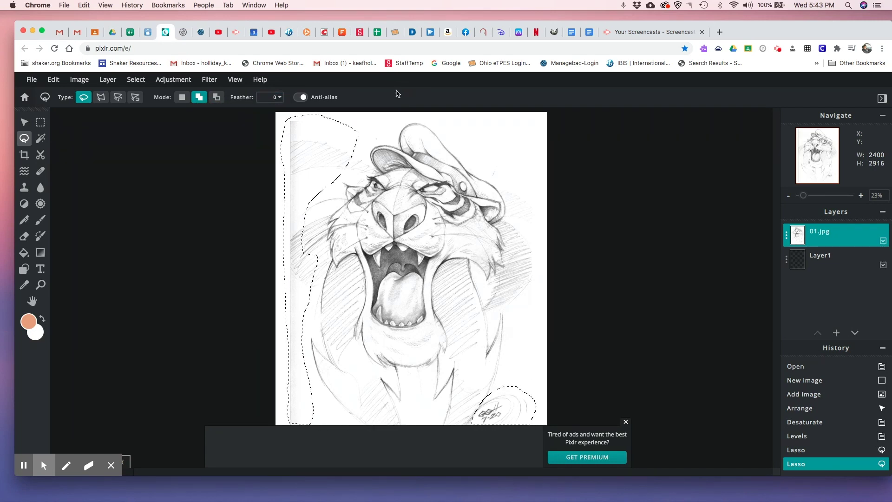
{"action": "key", "text": "Delete"}
{"action": "key", "text": "super+d"}
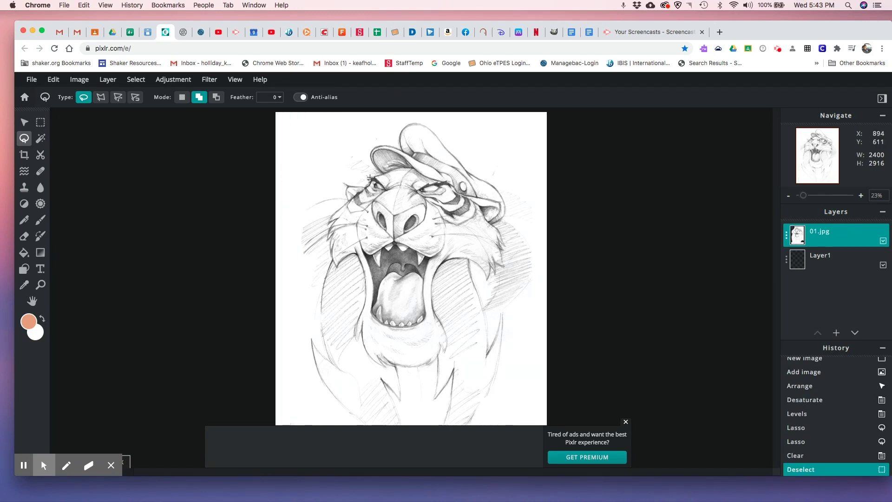
Erase stray sketch marks beside the tiger's left-side whiskers and near the cap brim with a 75 px soft Eraser.
{"action": "left_click", "coordinate": [24, 237]}
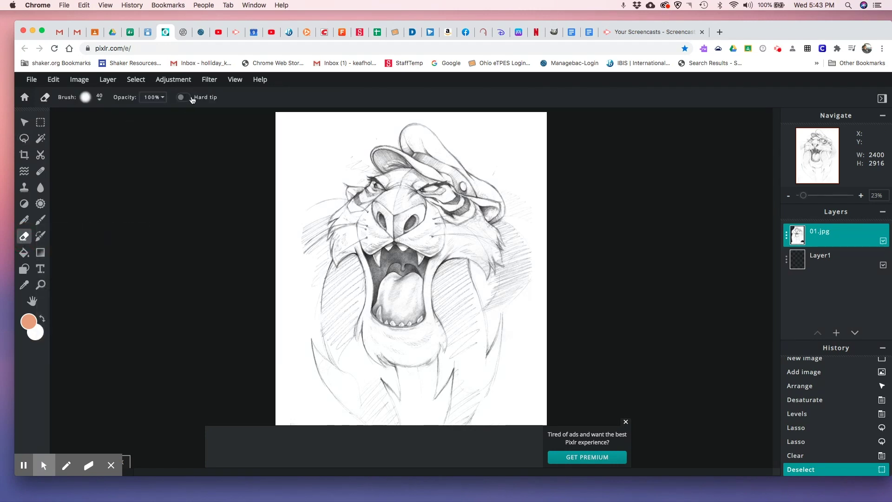
{"action": "left_click", "coordinate": [100, 103]}
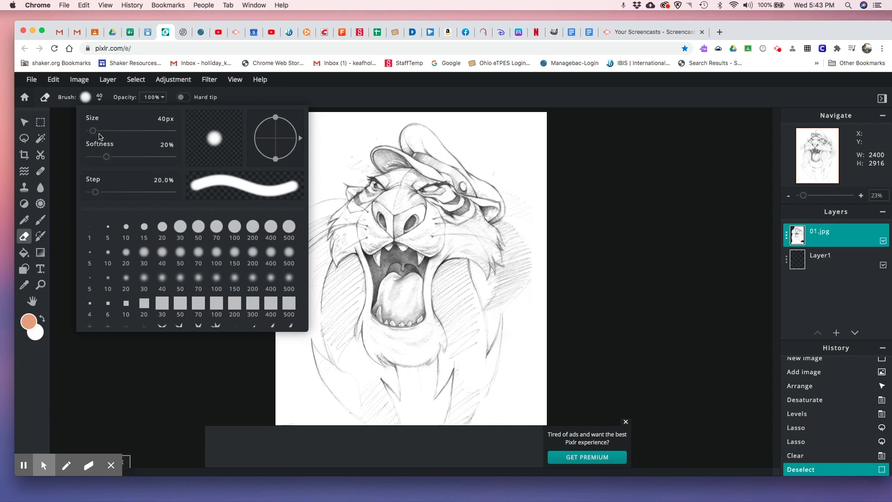
{"action": "left_click", "coordinate": [96, 135]}
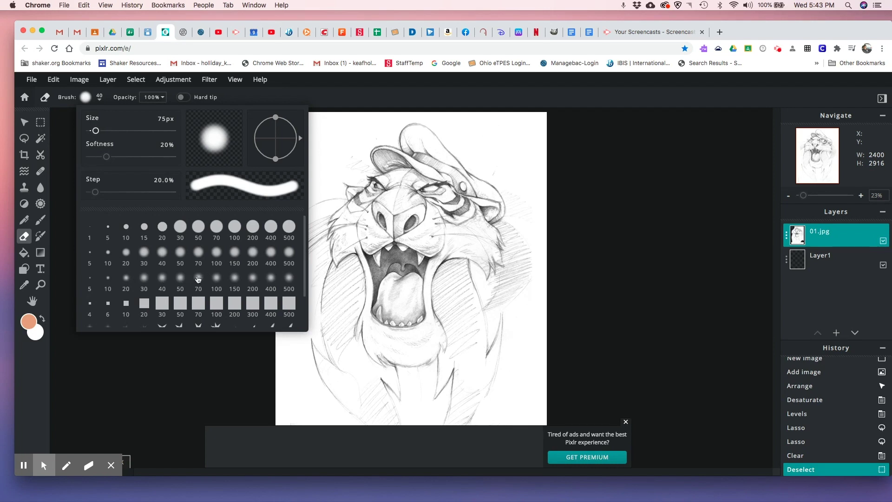
{"action": "left_click", "coordinate": [343, 91]}
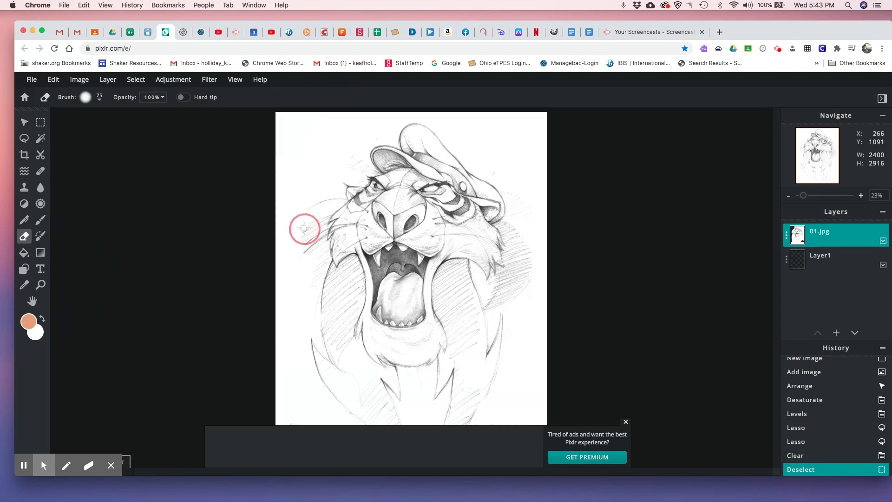
{"action": "mouse_move", "coordinate": [314, 218]}
{"action": "left_mouse_down"}
{"action": "mouse_move", "coordinate": [293, 257]}
{"action": "mouse_move", "coordinate": [314, 279]}
{"action": "mouse_move", "coordinate": [314, 267]}
{"action": "mouse_move", "coordinate": [307, 301]}
{"action": "left_mouse_up"}
{"action": "left_click", "coordinate": [293, 255]}
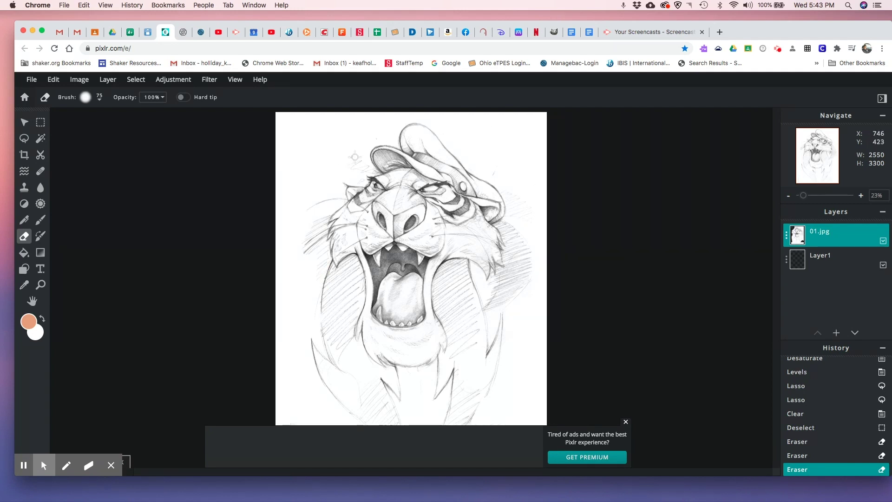
{"action": "left_click_drag", "start_coordinate": [354, 157], "coordinate": [360, 171]}
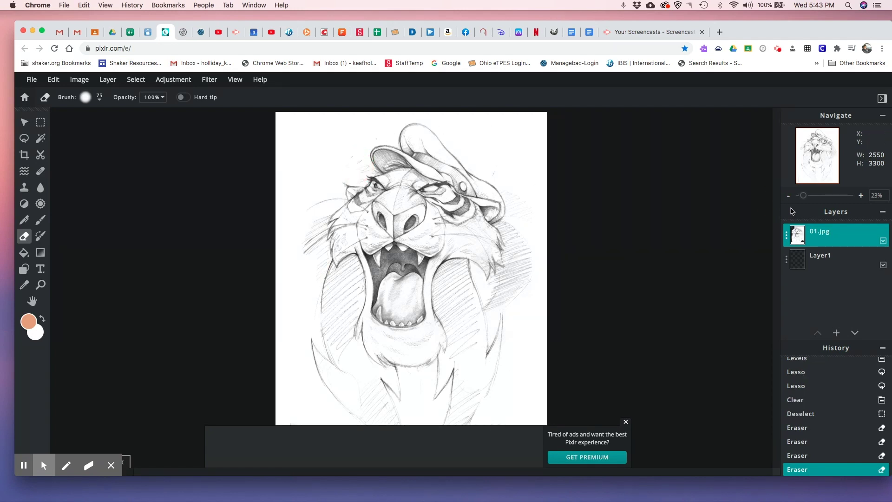
Rename the 01.jpg layer to "line art".
{"action": "double_click", "coordinate": [829, 236]}
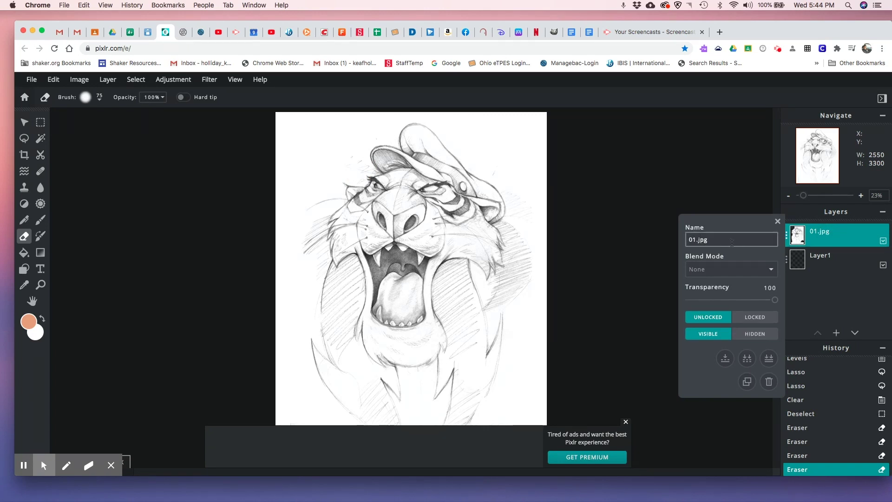
{"action": "key", "text": "b"}
{"action": "key", "text": "b"}
{"action": "key", "text": "b"}
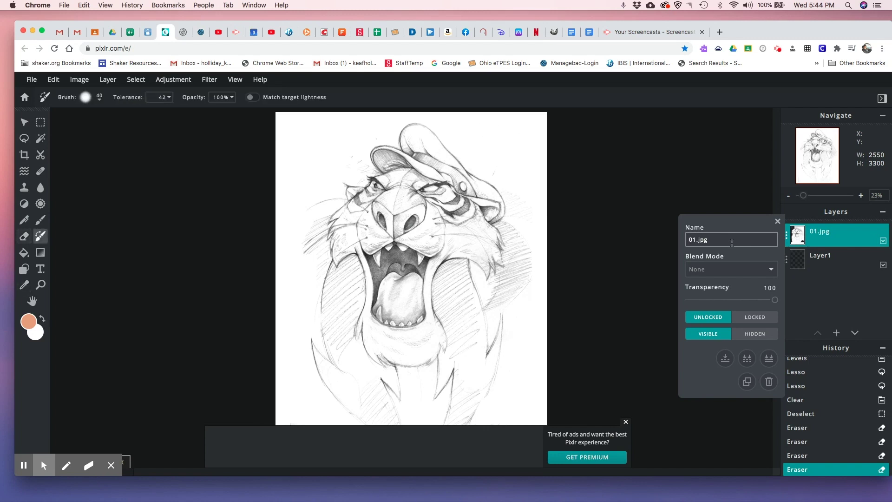
{"action": "key", "text": "t"}
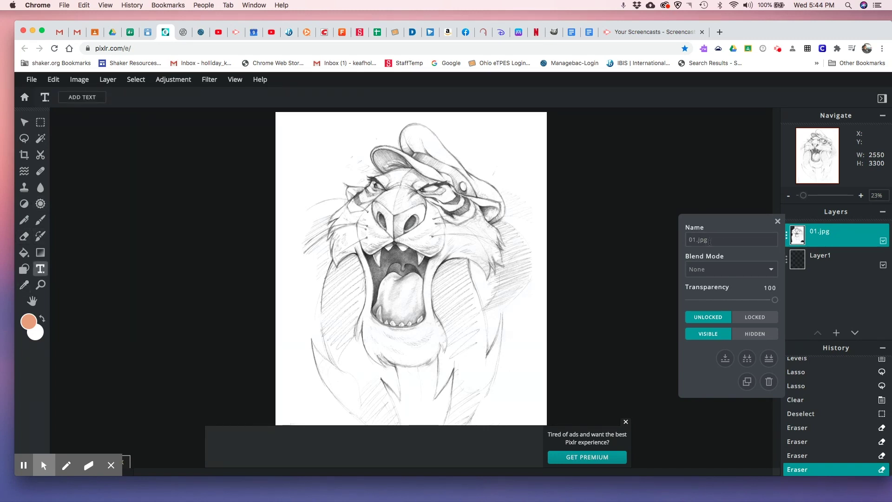
{"action": "left_click_drag", "start_coordinate": [732, 242], "coordinate": [668, 242]}
{"action": "type", "text": "line art"}
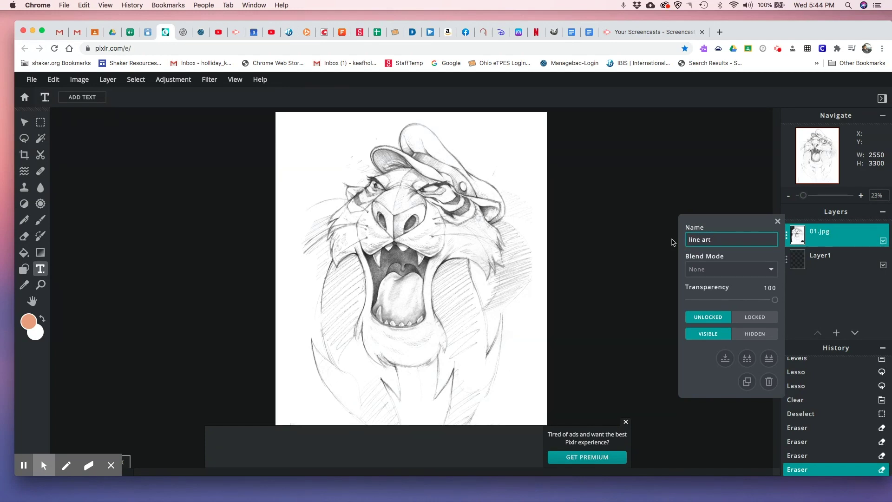
{"action": "key", "text": "Return"}
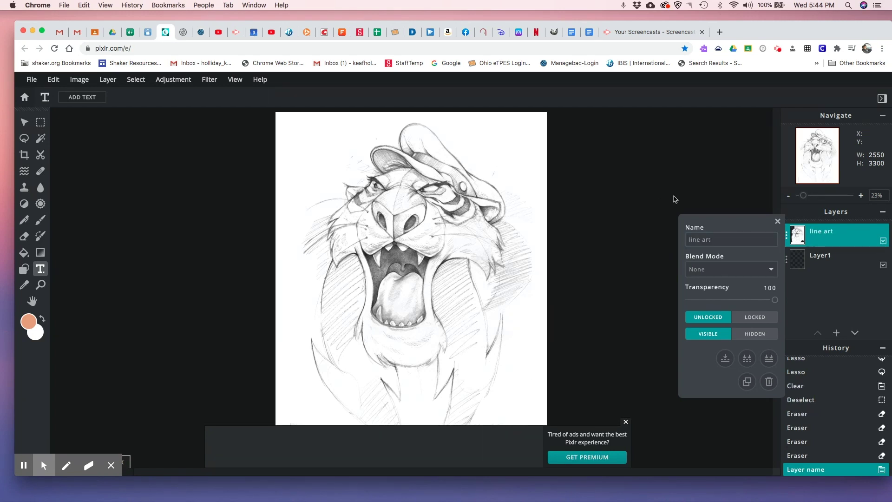
{"action": "left_click", "coordinate": [777, 221]}
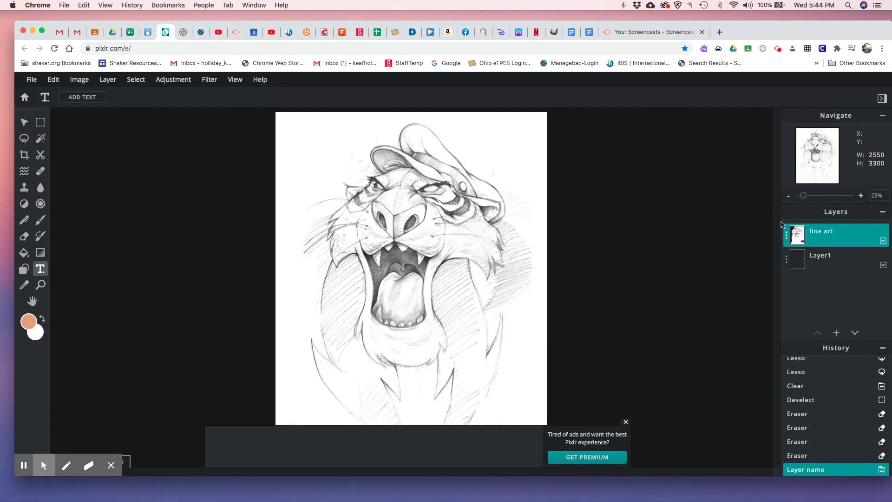
Set the line art layer's blend mode to Multiply.
{"action": "left_click", "coordinate": [835, 236]}
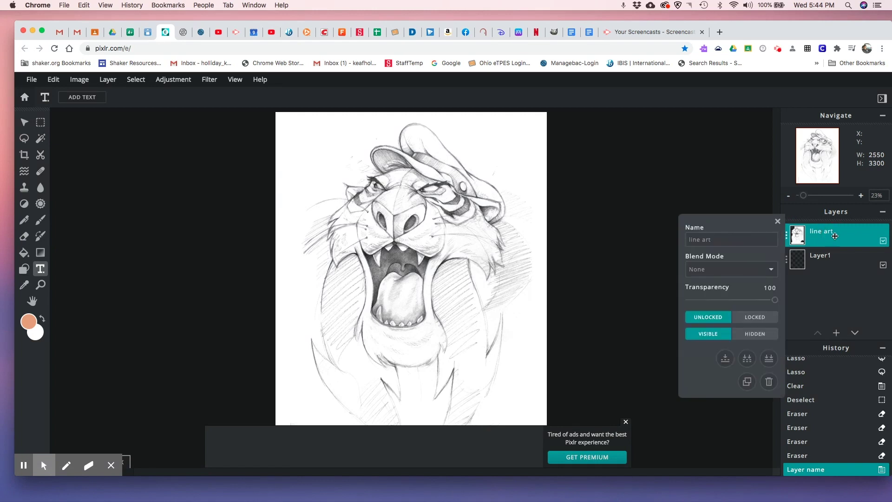
{"action": "left_click", "coordinate": [773, 272]}
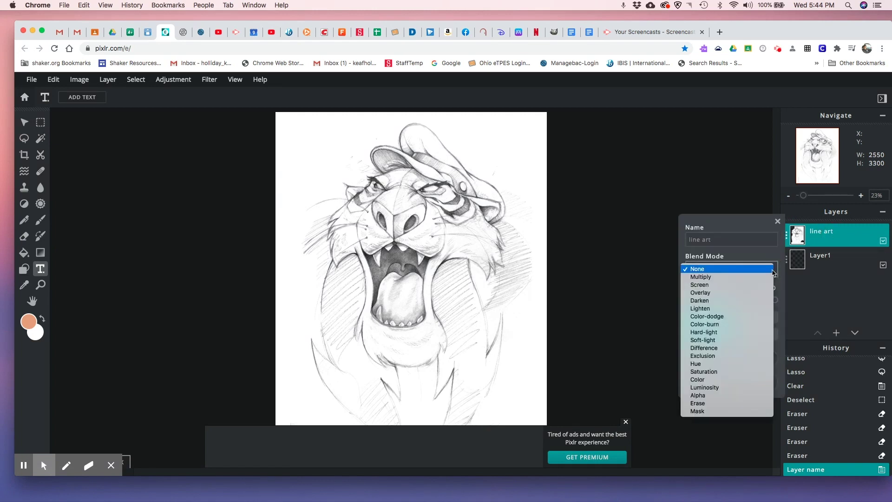
{"action": "left_click", "coordinate": [743, 278]}
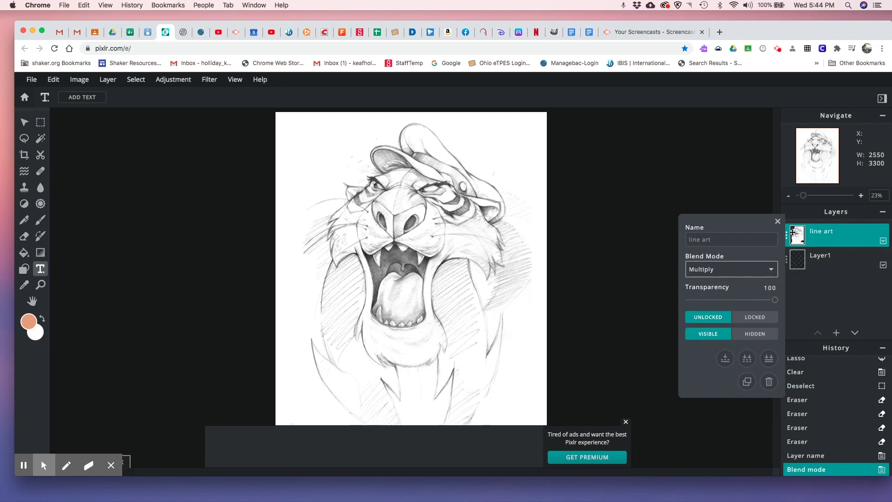
{"action": "left_click", "coordinate": [777, 222]}
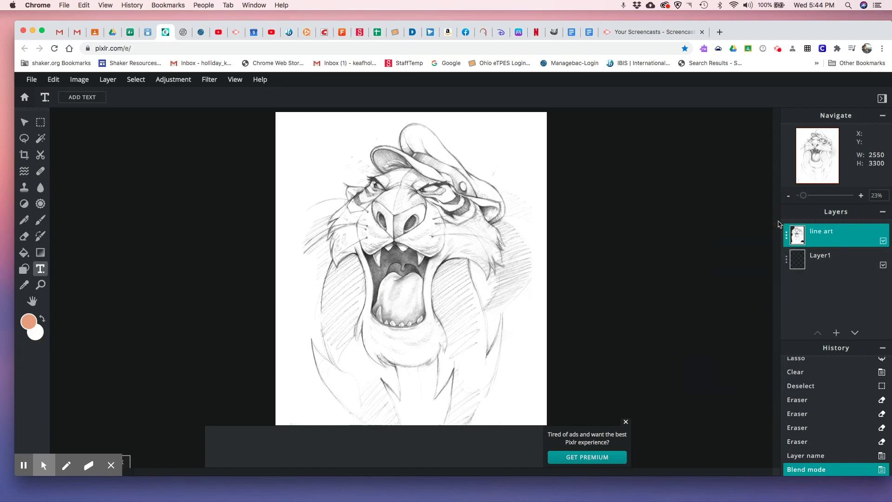
Add an empty layer and place it directly below the line art layer.
{"action": "left_click", "coordinate": [836, 333]}
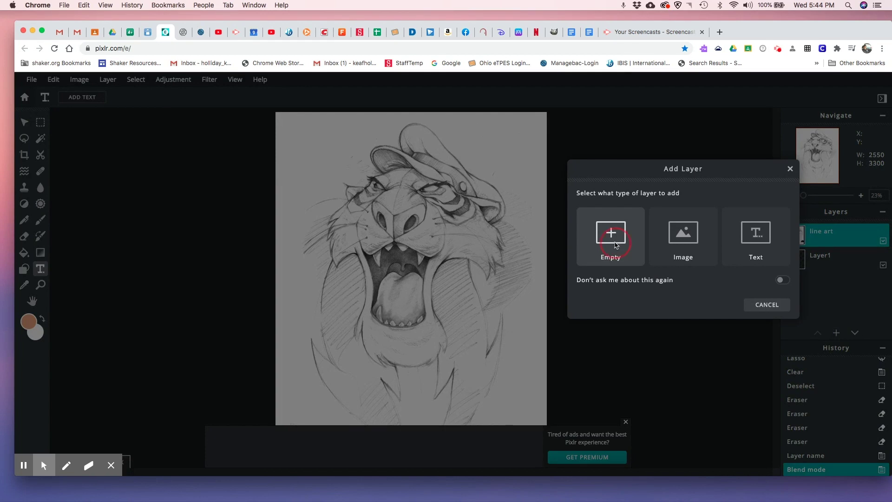
{"action": "left_click", "coordinate": [615, 245]}
{"action": "left_click_drag", "start_coordinate": [836, 234], "coordinate": [836, 259]}
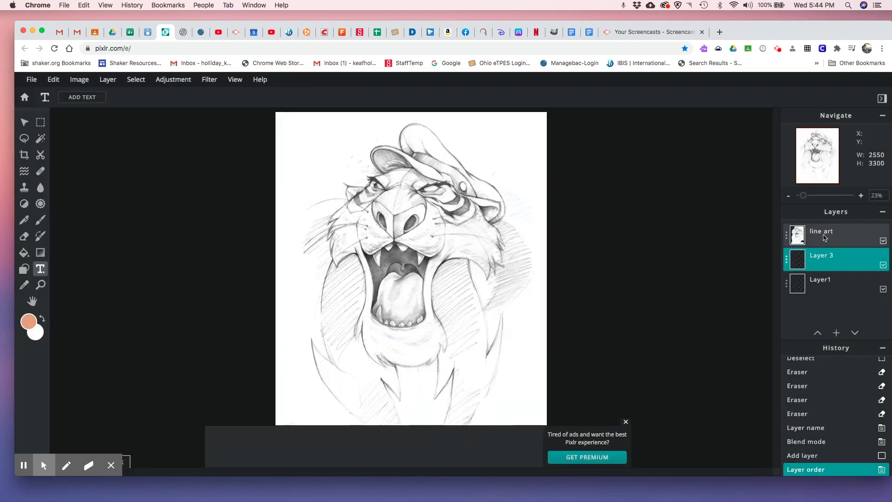
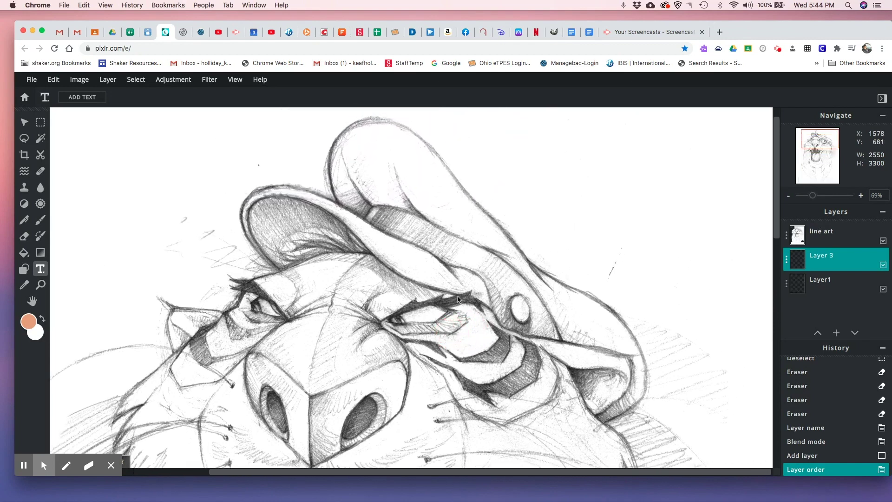
Outline a test blob about 243 by 133 px with the polygonal lasso in the blank area right of the cap.
{"action": "left_click", "coordinate": [25, 140]}
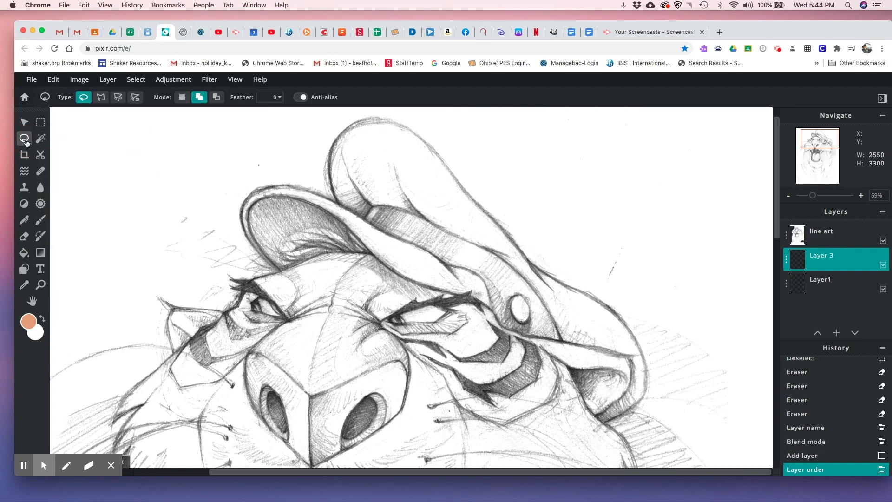
{"action": "left_click", "coordinate": [101, 101]}
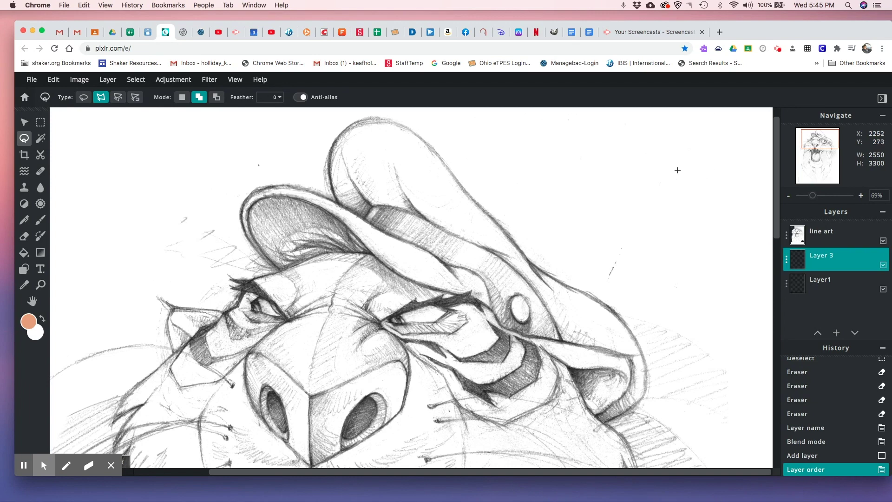
{"action": "left_click", "coordinate": [677, 168]}
{"action": "left_click", "coordinate": [665, 154]}
{"action": "left_click", "coordinate": [651, 150]}
{"action": "left_click", "coordinate": [639, 149]}
{"action": "left_click", "coordinate": [629, 152]}
{"action": "left_click", "coordinate": [625, 162]}
{"action": "left_click", "coordinate": [625, 172]}
{"action": "left_click", "coordinate": [629, 181]}
{"action": "left_click", "coordinate": [640, 188]}
{"action": "left_click", "coordinate": [644, 189]}
{"action": "left_click", "coordinate": [656, 189]}
{"action": "left_click", "coordinate": [662, 188]}
{"action": "left_click", "coordinate": [669, 184]}
{"action": "left_click", "coordinate": [684, 193]}
{"action": "left_click", "coordinate": [694, 192]}
{"action": "left_click", "coordinate": [700, 187]}
{"action": "left_click", "coordinate": [701, 182]}
{"action": "left_click", "coordinate": [701, 175]}
{"action": "left_click", "coordinate": [696, 167]}
{"action": "left_click", "coordinate": [686, 167]}
{"action": "left_click", "coordinate": [683, 167]}
{"action": "double_click", "coordinate": [678, 169]}
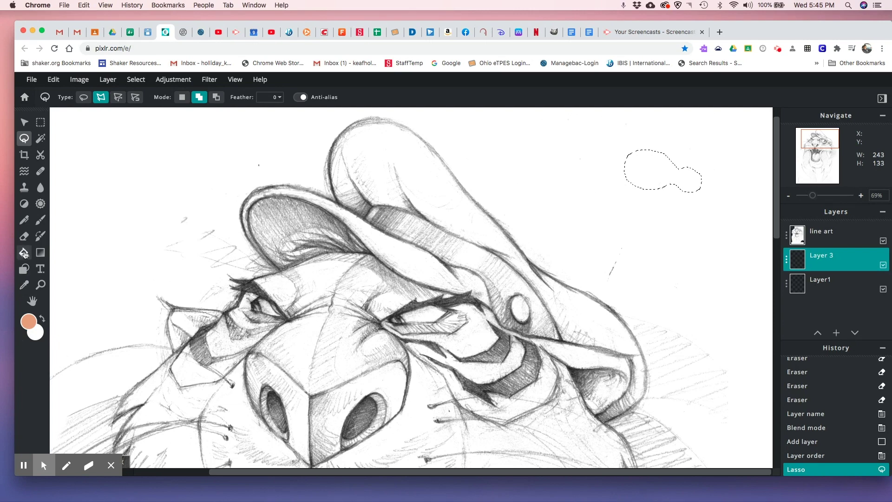
Set the foreground color to blue #4292ED.
{"action": "left_click", "coordinate": [32, 327]}
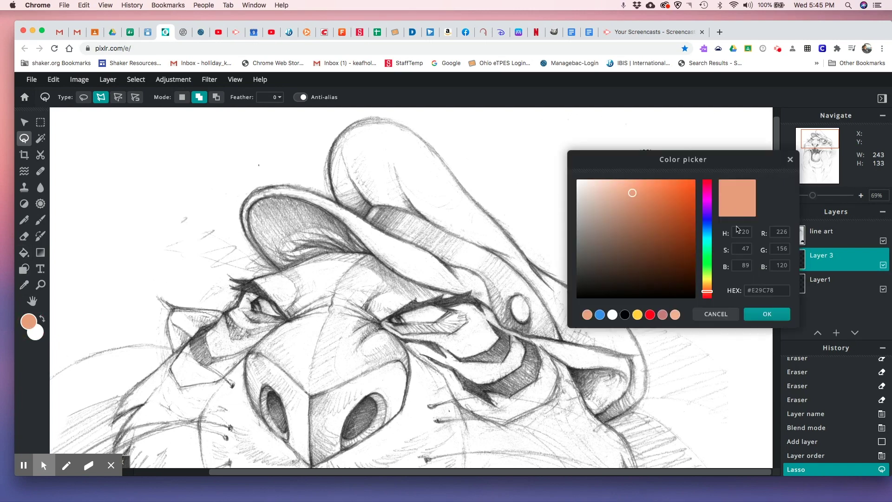
{"action": "left_click", "coordinate": [599, 315]}
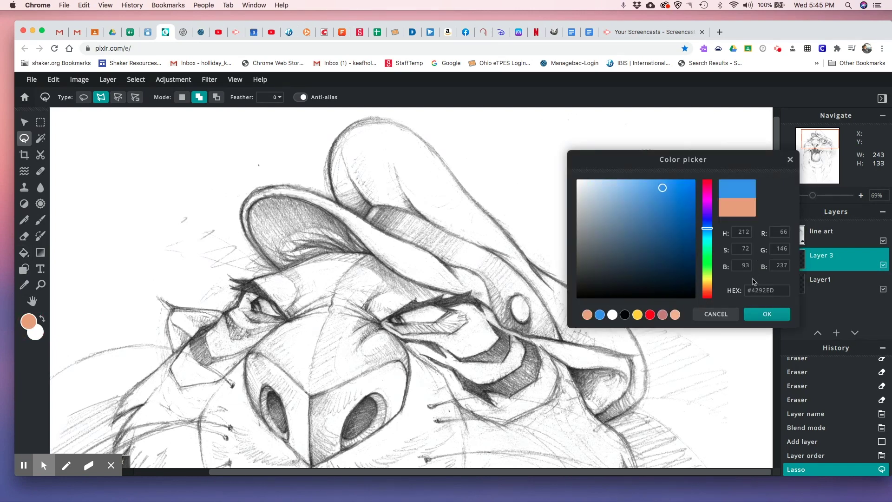
{"action": "left_click", "coordinate": [769, 317]}
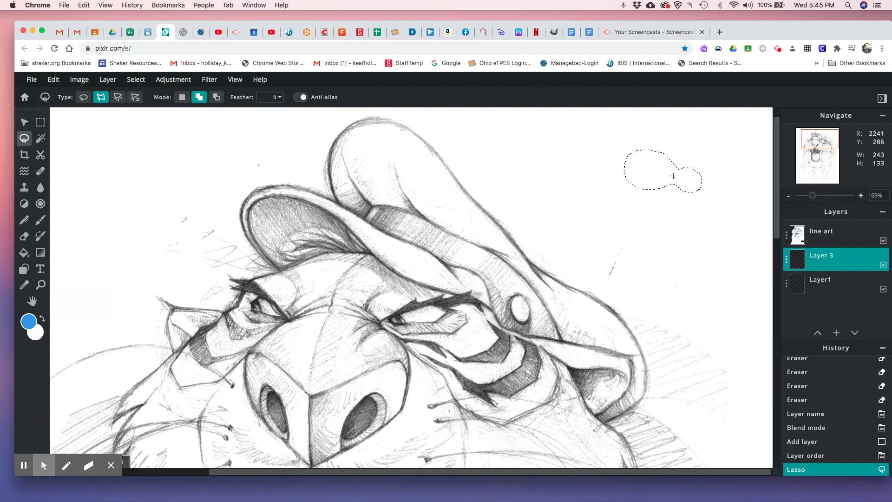
Try a Paint Bucket fill of blue in the test blob, undo the fill and deselect.
{"action": "left_click", "coordinate": [676, 179]}
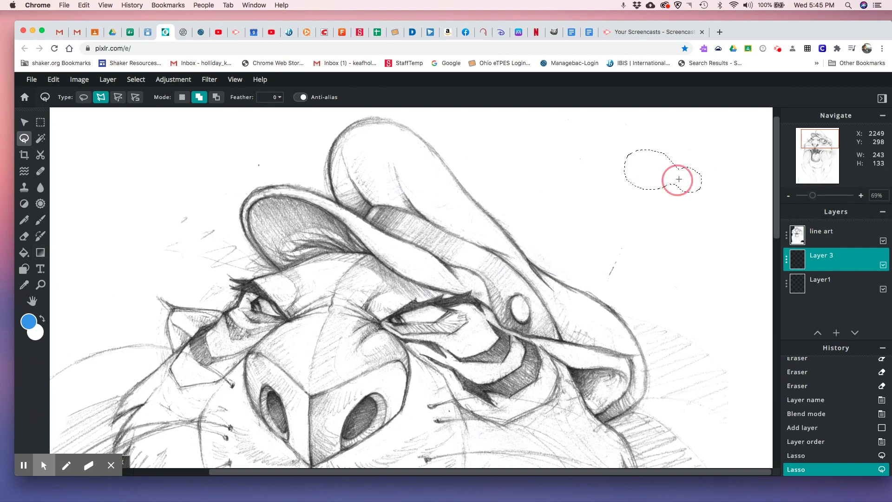
{"action": "left_click", "coordinate": [24, 253]}
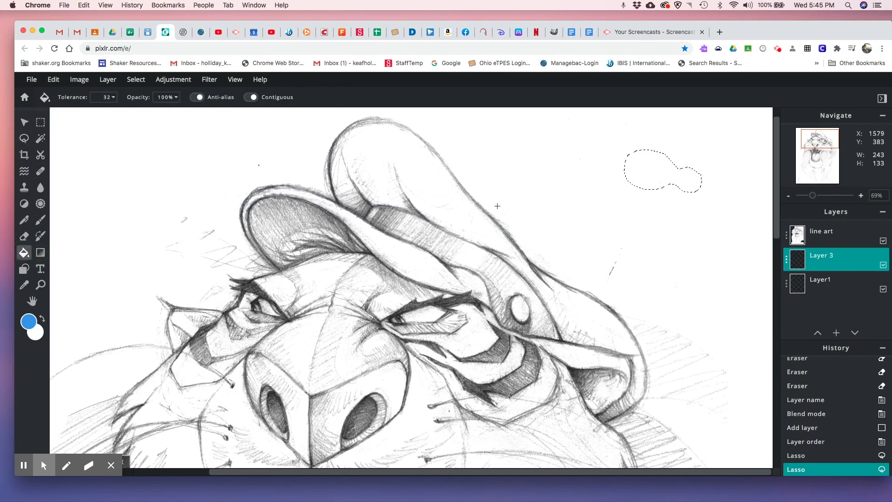
{"action": "left_click", "coordinate": [643, 179]}
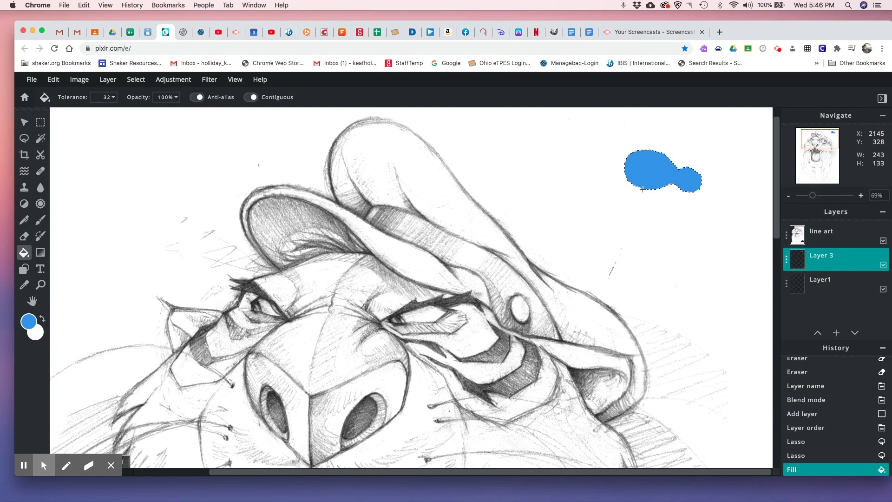
{"action": "key", "text": "super+z"}
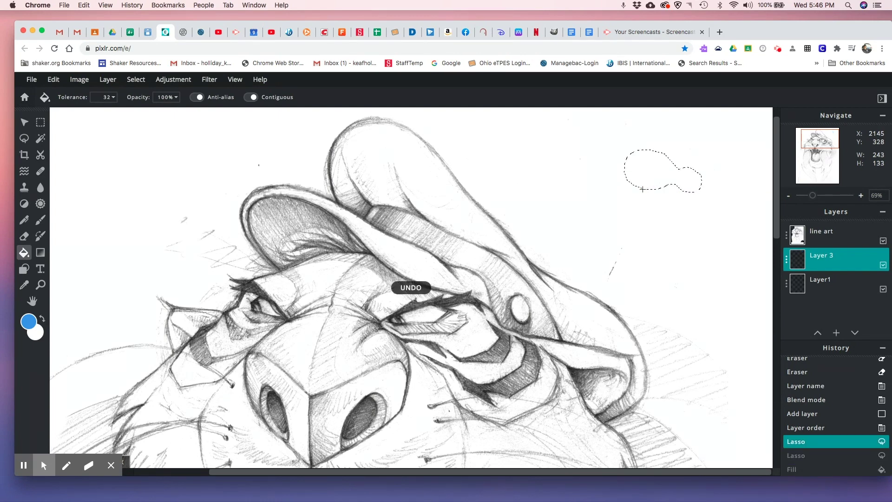
{"action": "key", "text": "super+d"}
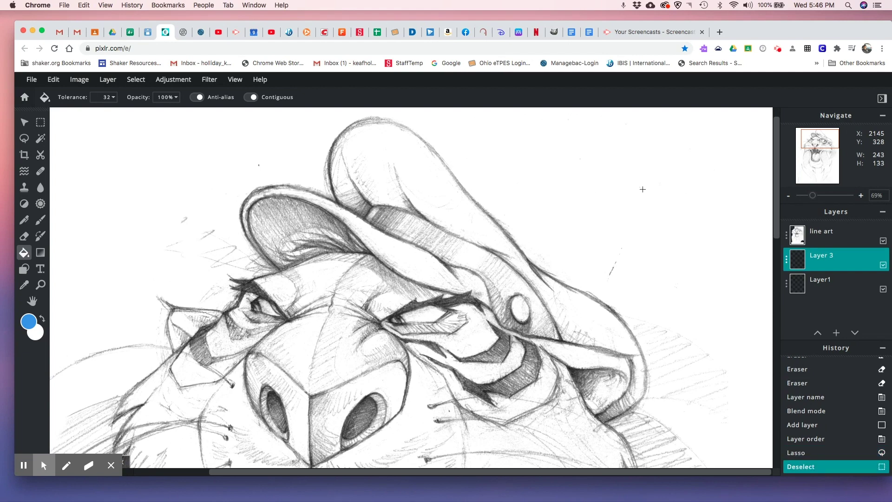
Rename Layer 3 as Hat.
{"action": "double_click", "coordinate": [821, 257]}
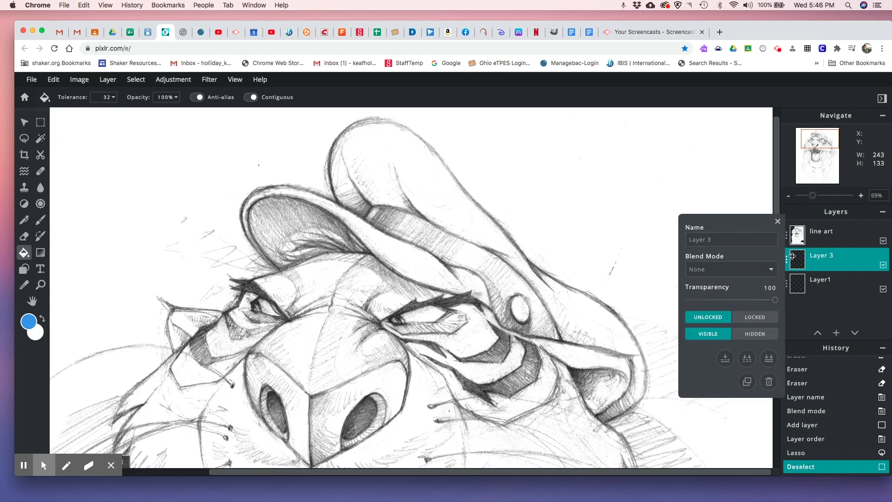
{"action": "left_click", "coordinate": [726, 244]}
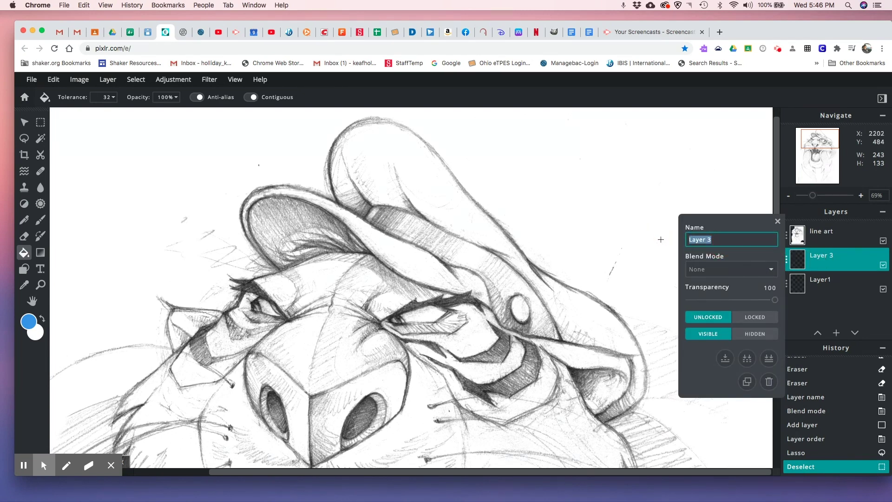
{"action": "type", "text": "Hat"}
{"action": "key", "text": "Return"}
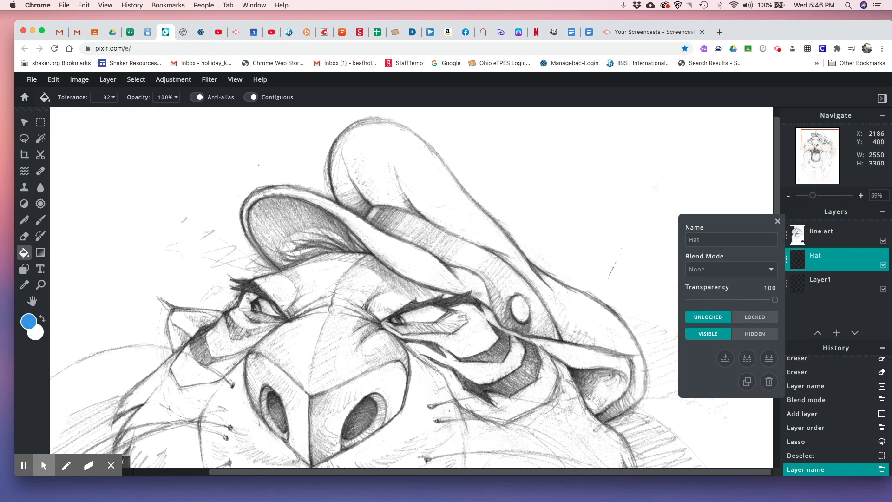
{"action": "left_click", "coordinate": [777, 221]}
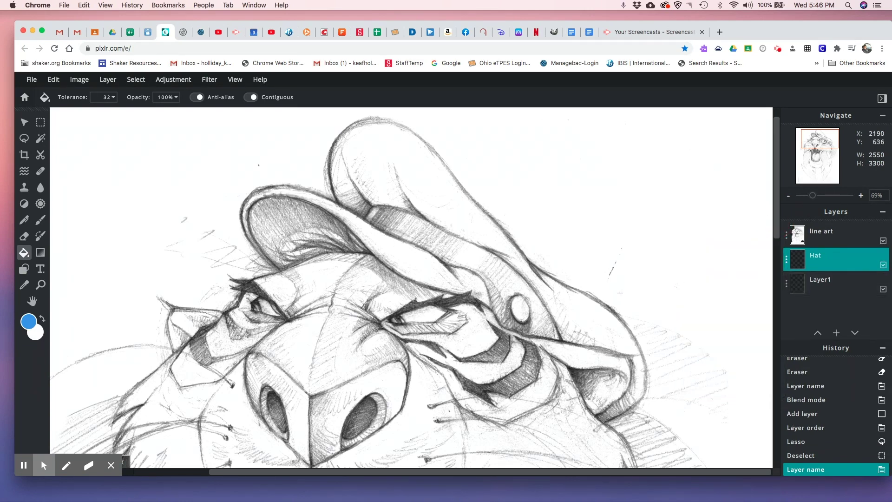
Outline the whole cap, including crown, brim and back band, with the polygonal lasso as one closed selection about 1266 by 946 px.
{"action": "left_click", "coordinate": [41, 138]}
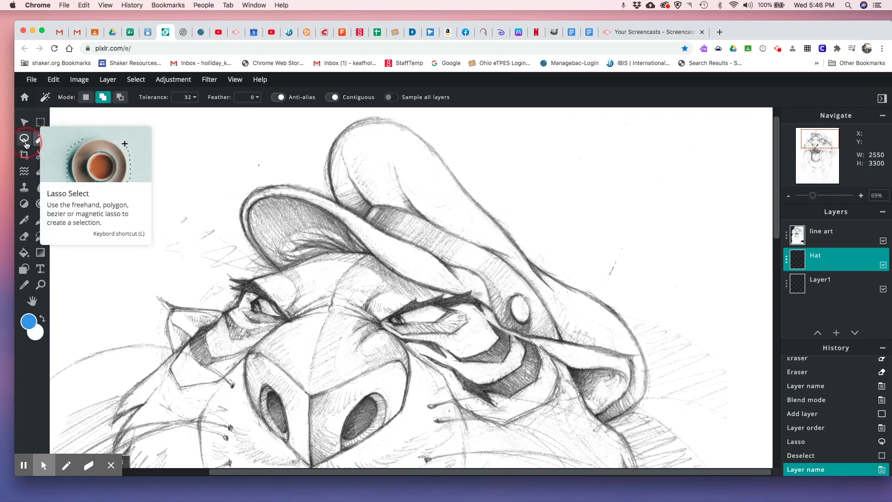
{"action": "left_click", "coordinate": [25, 142]}
{"action": "left_click", "coordinate": [101, 98]}
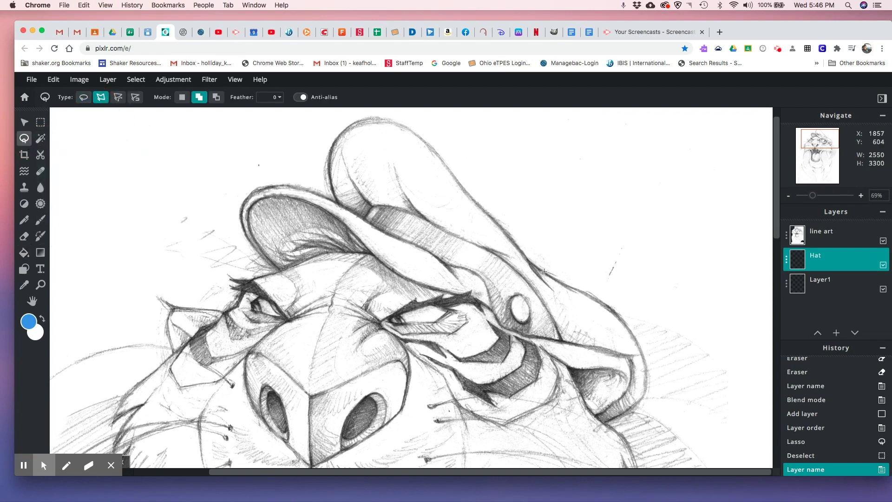
{"action": "left_click", "coordinate": [532, 265]}
{"action": "left_click", "coordinate": [514, 243]}
{"action": "left_click", "coordinate": [500, 228]}
{"action": "left_click", "coordinate": [483, 209]}
{"action": "left_click", "coordinate": [471, 198]}
{"action": "left_click", "coordinate": [461, 187]}
{"action": "left_click", "coordinate": [444, 163]}
{"action": "left_click", "coordinate": [432, 152]}
{"action": "left_click", "coordinate": [424, 142]}
{"action": "left_click", "coordinate": [409, 129]}
{"action": "left_click", "coordinate": [394, 124]}
{"action": "left_click", "coordinate": [378, 121]}
{"action": "left_click", "coordinate": [367, 121]}
{"action": "left_click", "coordinate": [355, 126]}
{"action": "left_click", "coordinate": [329, 162]}
{"action": "left_click", "coordinate": [328, 173]}
{"action": "left_click", "coordinate": [332, 189]}
{"action": "left_click", "coordinate": [338, 202]}
{"action": "left_click", "coordinate": [314, 194]}
{"action": "left_click", "coordinate": [309, 191]}
{"action": "left_click", "coordinate": [297, 188]}
{"action": "left_click", "coordinate": [283, 185]}
{"action": "left_click", "coordinate": [268, 189]}
{"action": "left_click", "coordinate": [252, 193]}
{"action": "left_click", "coordinate": [242, 202]}
{"action": "left_click", "coordinate": [242, 206]}
{"action": "left_click", "coordinate": [240, 217]}
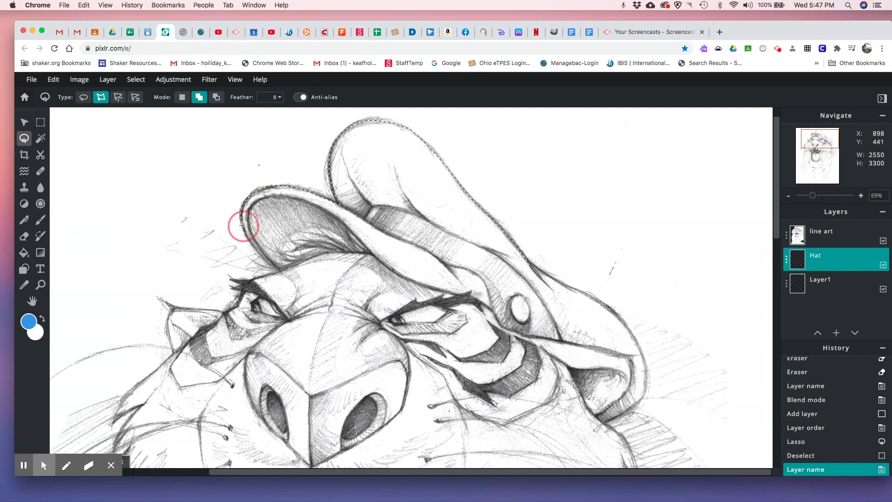
{"action": "left_click", "coordinate": [246, 237]}
{"action": "left_click", "coordinate": [257, 251]}
{"action": "left_click", "coordinate": [268, 260]}
{"action": "left_click", "coordinate": [275, 268]}
{"action": "left_click", "coordinate": [282, 273]}
{"action": "left_click", "coordinate": [282, 270]}
{"action": "left_click", "coordinate": [293, 266]}
{"action": "left_click", "coordinate": [307, 260]}
{"action": "left_click", "coordinate": [322, 255]}
{"action": "left_click", "coordinate": [331, 253]}
{"action": "left_click", "coordinate": [339, 253]}
{"action": "left_click", "coordinate": [345, 252]}
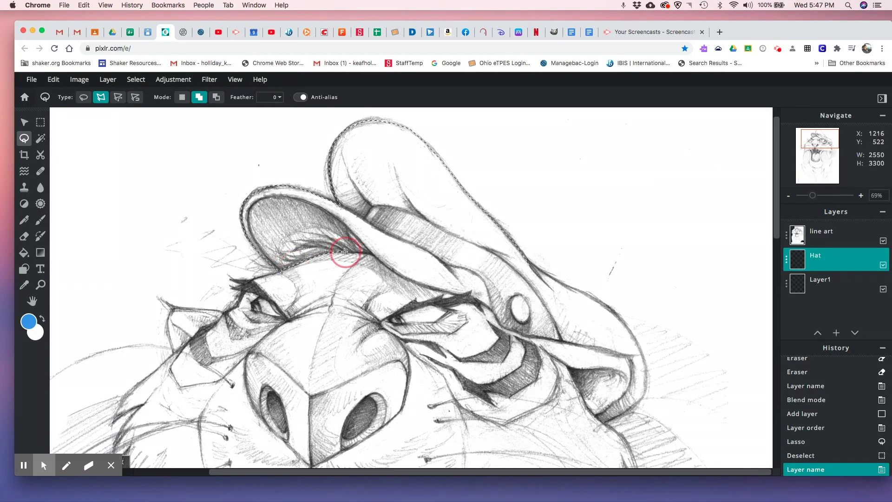
{"action": "left_click", "coordinate": [353, 254]}
{"action": "left_click", "coordinate": [356, 253]}
{"action": "left_click", "coordinate": [362, 253]}
{"action": "left_click", "coordinate": [374, 256]}
{"action": "left_click", "coordinate": [381, 263]}
{"action": "left_click", "coordinate": [394, 273]}
{"action": "left_click", "coordinate": [402, 276]}
{"action": "left_click", "coordinate": [416, 284]}
{"action": "left_click", "coordinate": [427, 286]}
{"action": "left_click", "coordinate": [437, 289]}
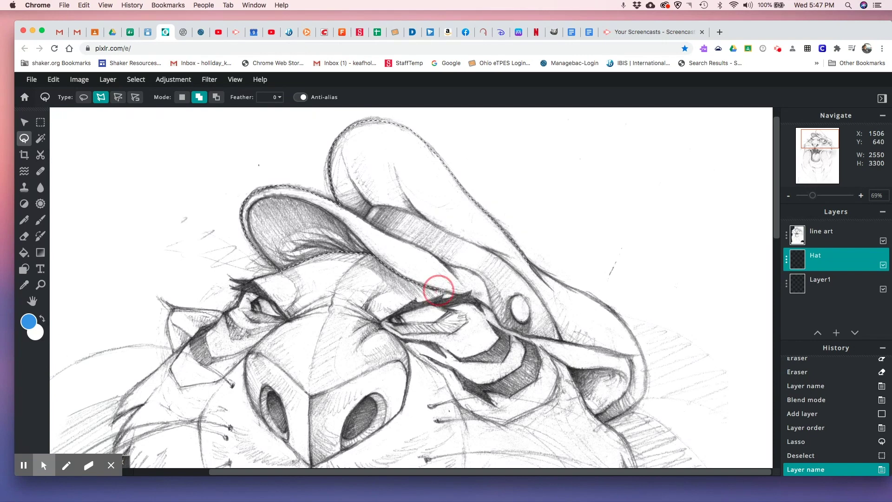
{"action": "left_click", "coordinate": [452, 291]}
{"action": "left_click", "coordinate": [464, 295]}
{"action": "left_click", "coordinate": [470, 294]}
{"action": "left_click", "coordinate": [472, 297]}
{"action": "left_click", "coordinate": [476, 300]}
{"action": "left_click", "coordinate": [484, 304]}
{"action": "left_click", "coordinate": [490, 310]}
{"action": "left_click", "coordinate": [496, 322]}
{"action": "left_click", "coordinate": [499, 326]}
{"action": "left_click", "coordinate": [501, 328]}
{"action": "left_click", "coordinate": [512, 332]}
{"action": "left_click", "coordinate": [528, 335]}
{"action": "left_click", "coordinate": [548, 337]}
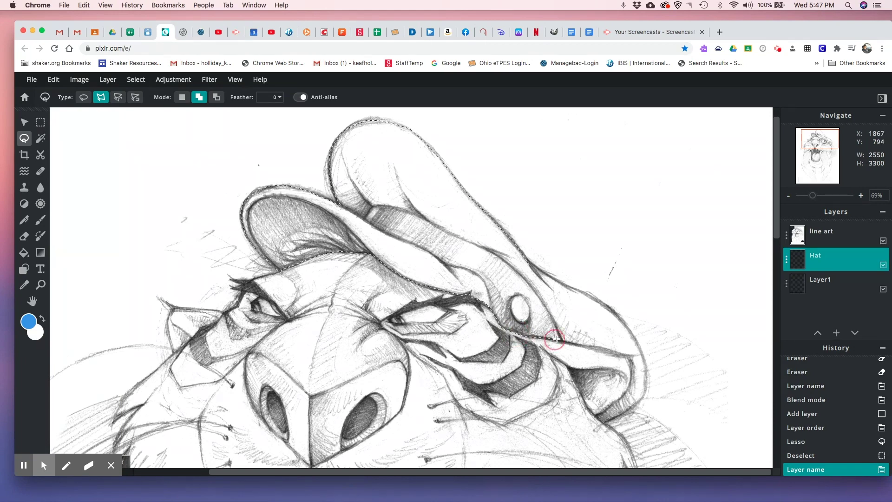
{"action": "left_click", "coordinate": [566, 341]}
{"action": "left_click", "coordinate": [579, 344]}
{"action": "left_click", "coordinate": [603, 349]}
{"action": "left_click", "coordinate": [618, 354]}
{"action": "left_click", "coordinate": [629, 355]}
{"action": "left_click", "coordinate": [631, 366]}
{"action": "left_click", "coordinate": [629, 391]}
{"action": "left_click", "coordinate": [624, 397]}
{"action": "left_click", "coordinate": [604, 411]}
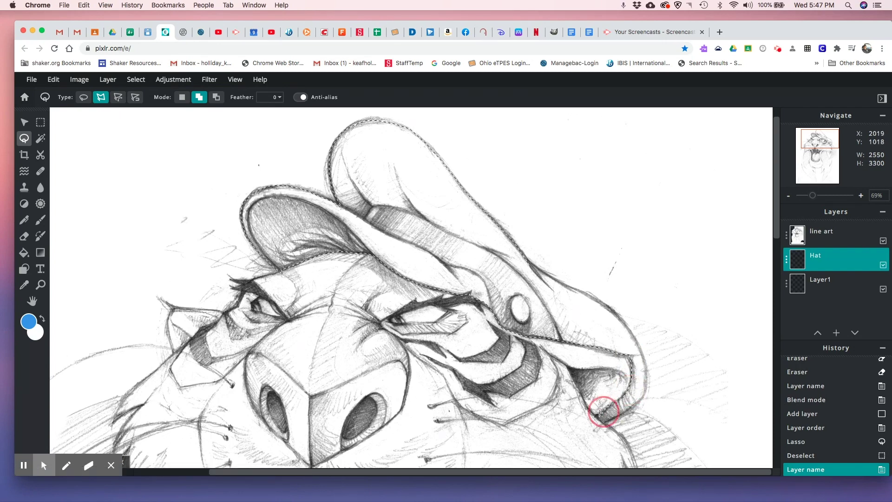
{"action": "left_click", "coordinate": [595, 415]}
{"action": "left_click", "coordinate": [602, 423]}
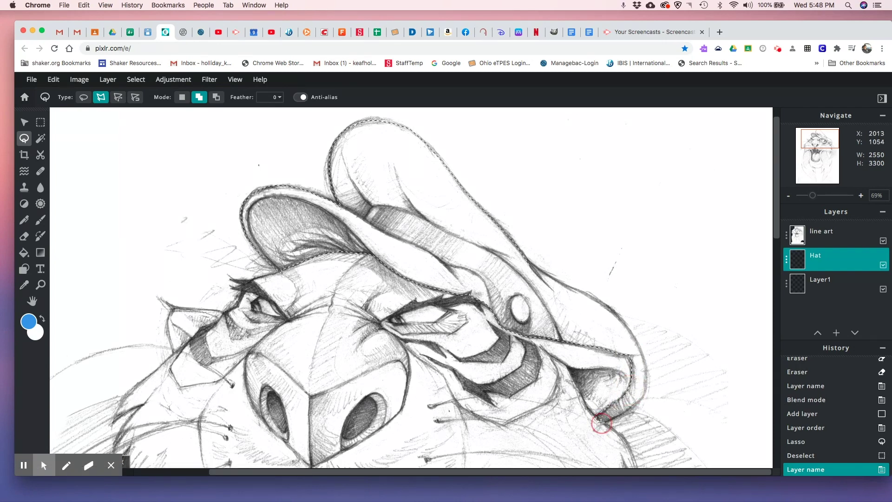
{"action": "left_click", "coordinate": [604, 424]}
{"action": "left_click", "coordinate": [618, 417]}
{"action": "left_click", "coordinate": [633, 409]}
{"action": "left_click", "coordinate": [641, 398]}
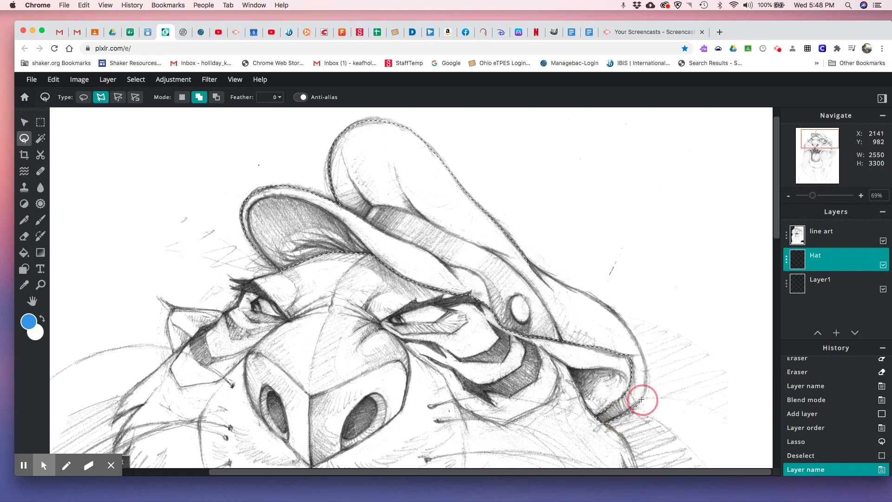
{"action": "left_click", "coordinate": [647, 392]}
{"action": "left_click", "coordinate": [646, 375]}
{"action": "left_click", "coordinate": [646, 358]}
{"action": "left_click", "coordinate": [639, 347]}
{"action": "left_click", "coordinate": [622, 321]}
{"action": "left_click", "coordinate": [610, 310]}
{"action": "left_click", "coordinate": [599, 304]}
{"action": "left_click", "coordinate": [586, 296]}
{"action": "left_click", "coordinate": [570, 289]}
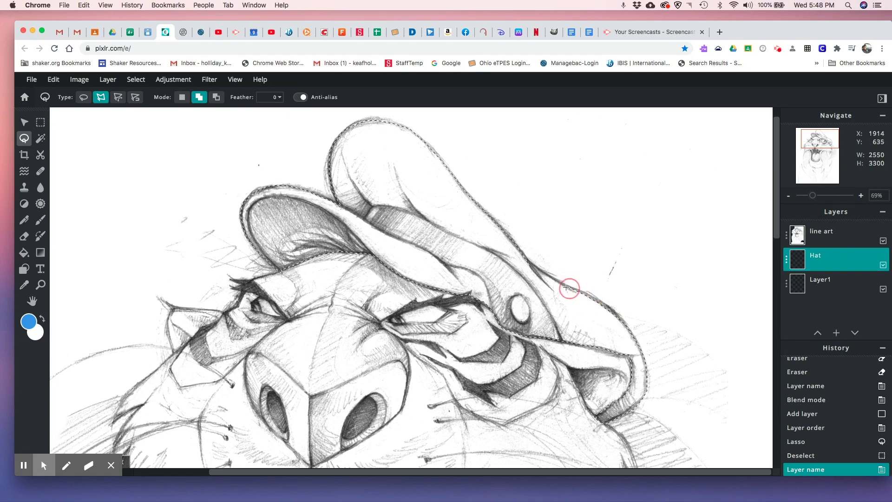
{"action": "left_click", "coordinate": [560, 284]}
{"action": "left_click", "coordinate": [532, 267]}
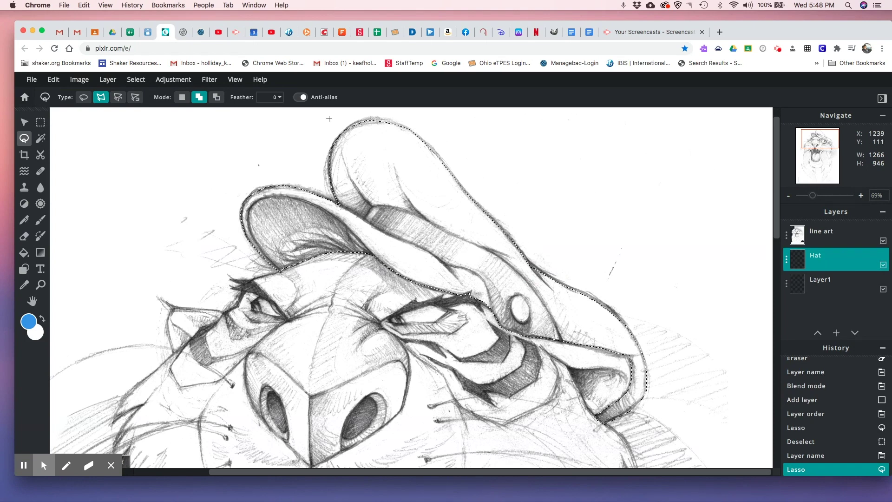
Set the lasso feather to 7.
{"action": "left_click", "coordinate": [281, 97]}
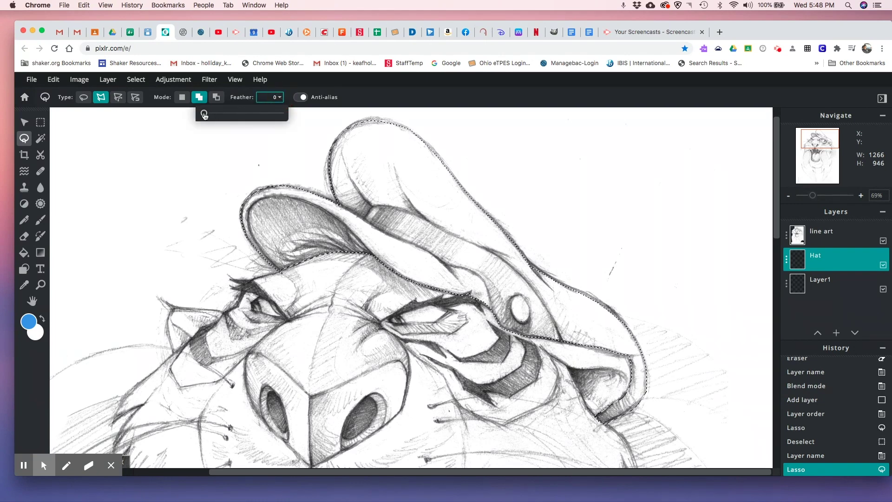
{"action": "left_click_drag", "start_coordinate": [204, 115], "coordinate": [210, 115]}
{"action": "left_click", "coordinate": [368, 89]}
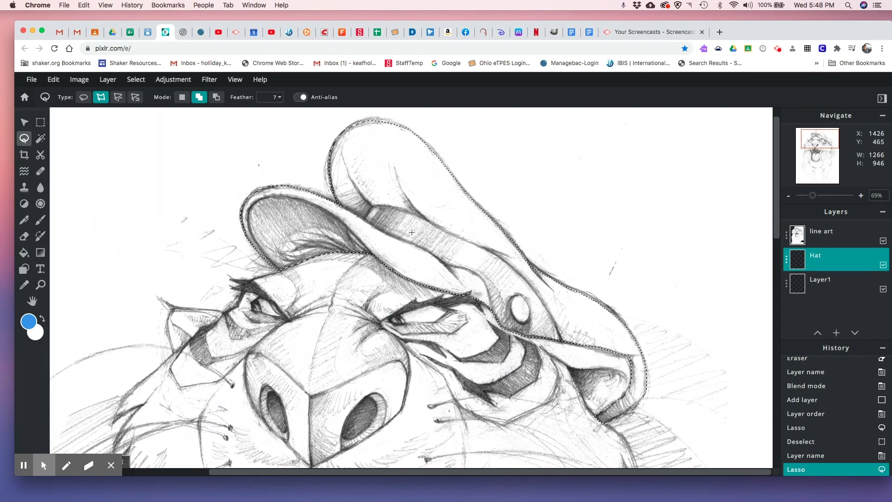
Fill the cap selection on the Hat layer with the blue foreground color using the Paint Bucket, and deselect.
{"action": "left_click", "coordinate": [24, 252]}
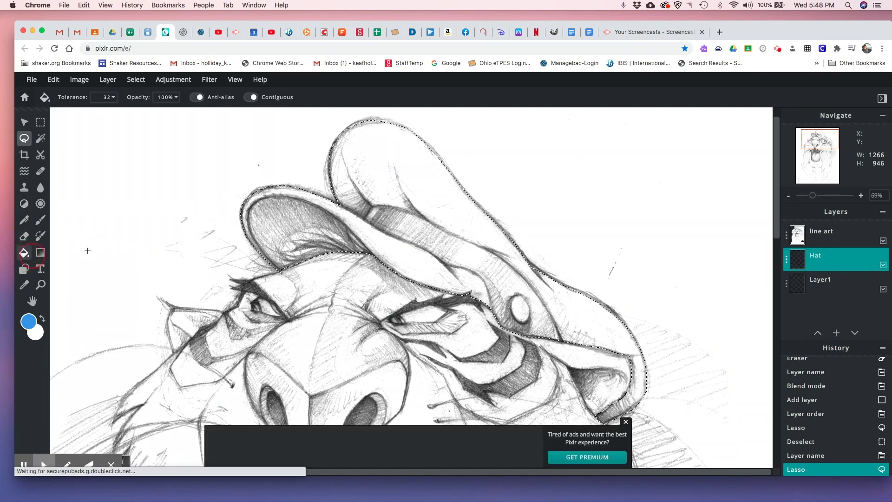
{"action": "left_click", "coordinate": [397, 187]}
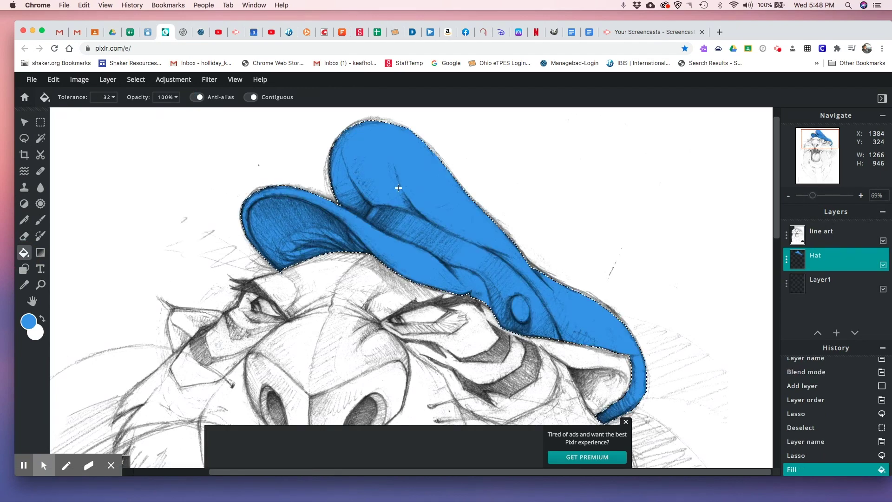
{"action": "key", "text": "ctrl+d"}
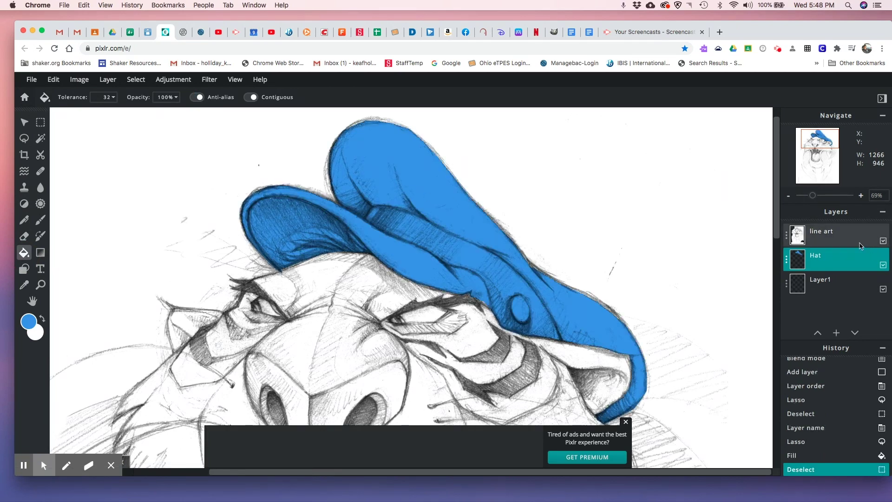
Hide the line art layer and inspect the edges of the blue hat fill up close.
{"action": "left_click", "coordinate": [883, 242]}
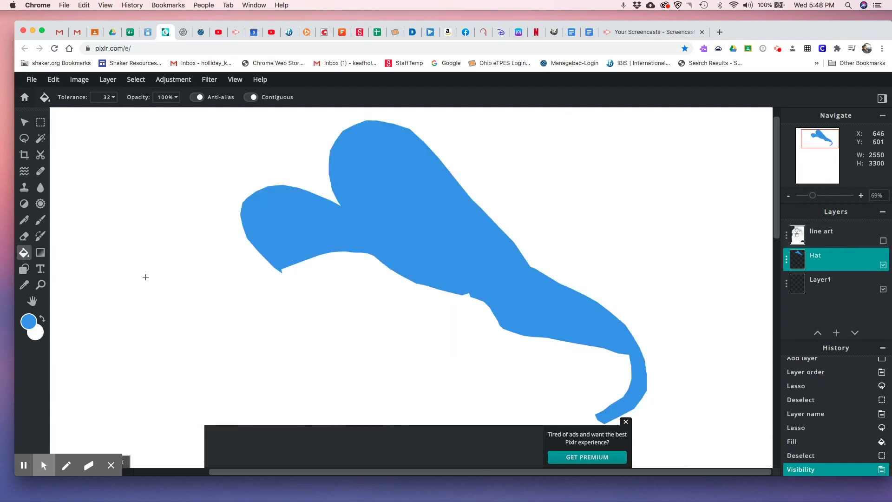
{"action": "scroll", "coordinate": [474, 233], "scroll_direction": "down", "scroll_amount": 5}
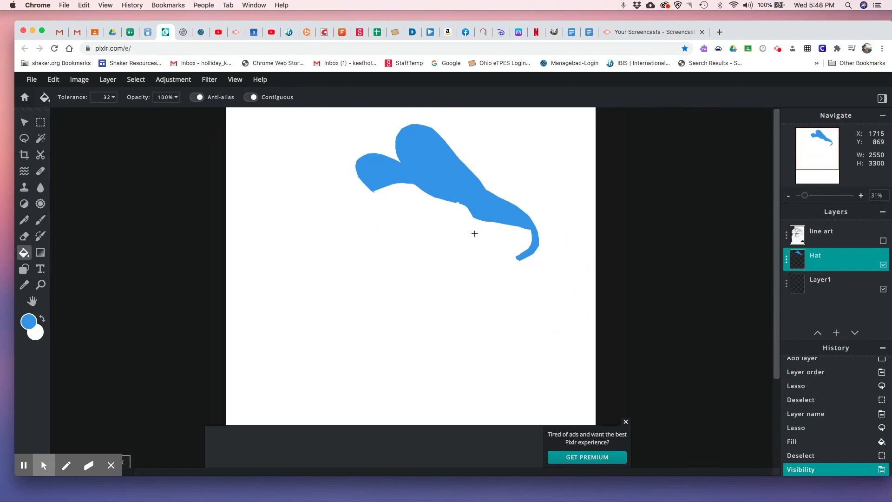
{"action": "scroll", "coordinate": [474, 233], "scroll_direction": "up", "scroll_amount": 6}
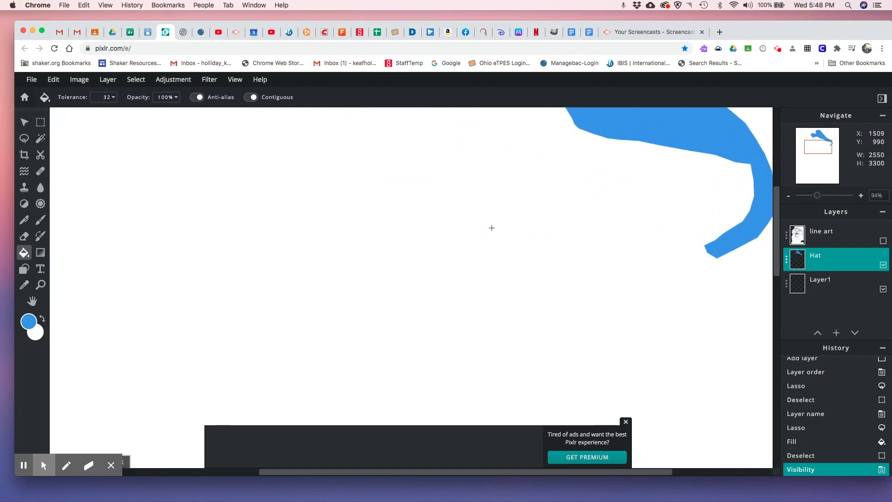
{"action": "left_click_drag", "start_coordinate": [518, 207], "coordinate": [427, 310]}
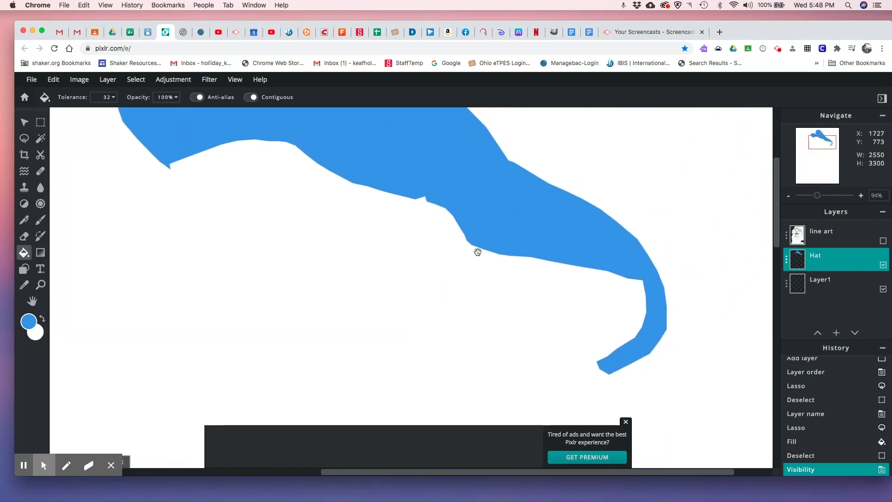
{"action": "scroll", "coordinate": [478, 250], "scroll_direction": "up", "scroll_amount": 2}
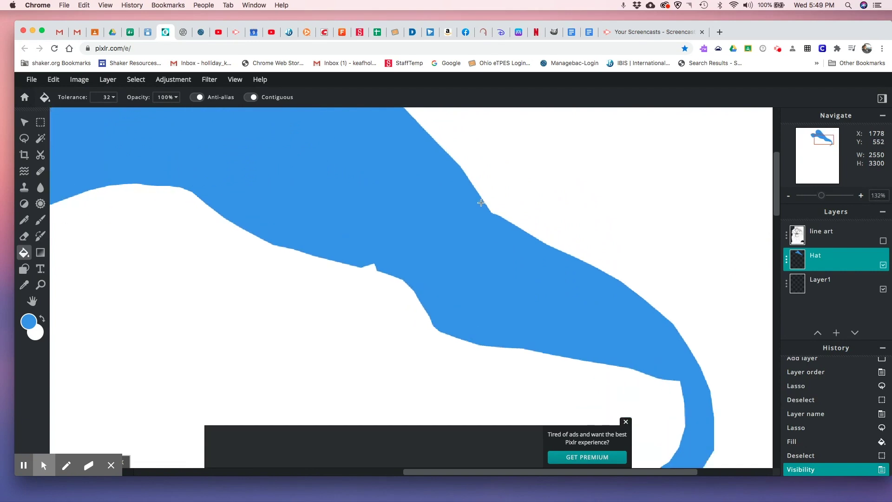
{"action": "scroll", "coordinate": [481, 203], "scroll_direction": "up", "scroll_amount": 5}
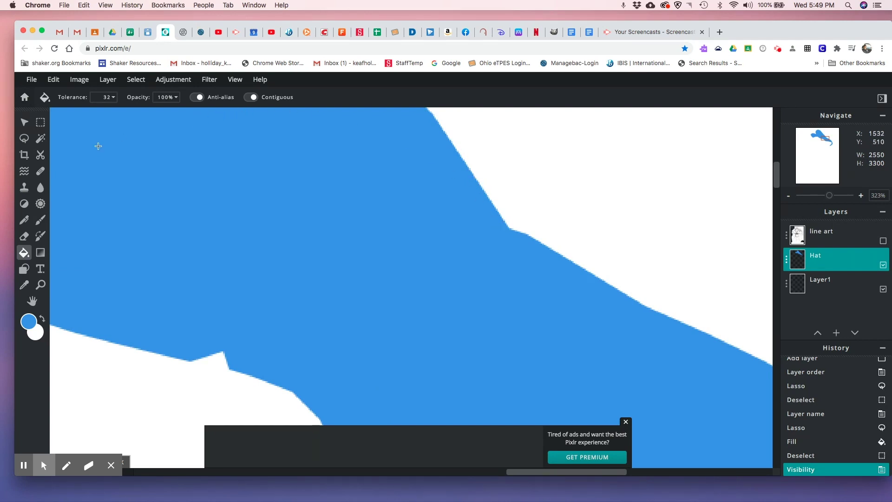
Try the freehand lasso in the blank area beside the hat and dismiss the ad banner over the canvas.
{"action": "left_click", "coordinate": [24, 139]}
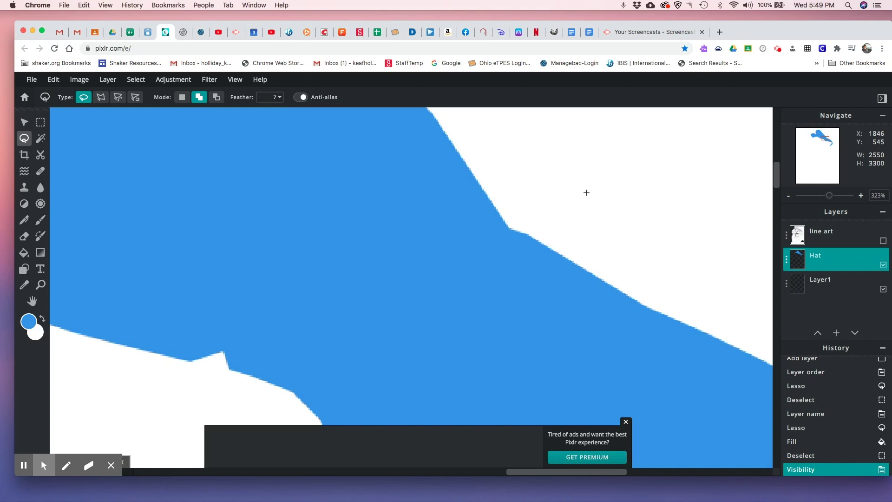
{"action": "left_click", "coordinate": [671, 178]}
{"action": "left_click", "coordinate": [645, 192]}
{"action": "left_click", "coordinate": [625, 421]}
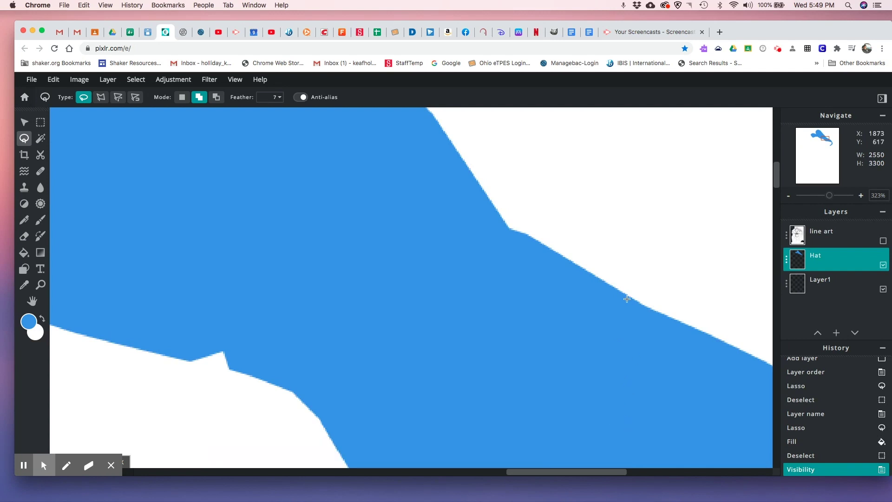
{"action": "key", "text": "super+0"}
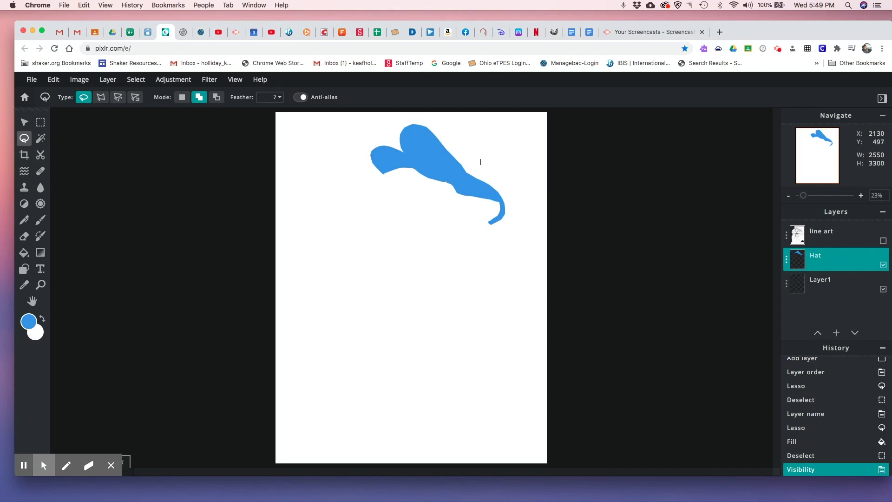
Outline a test blob about 136 by 141 px beside the hat with the polygonal lasso and fill it with blue.
{"action": "left_click", "coordinate": [100, 101]}
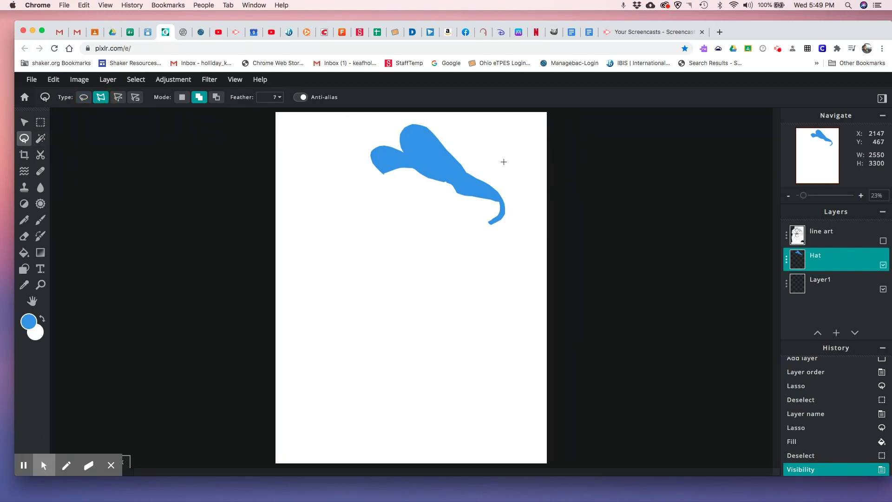
{"action": "key", "text": "super+1"}
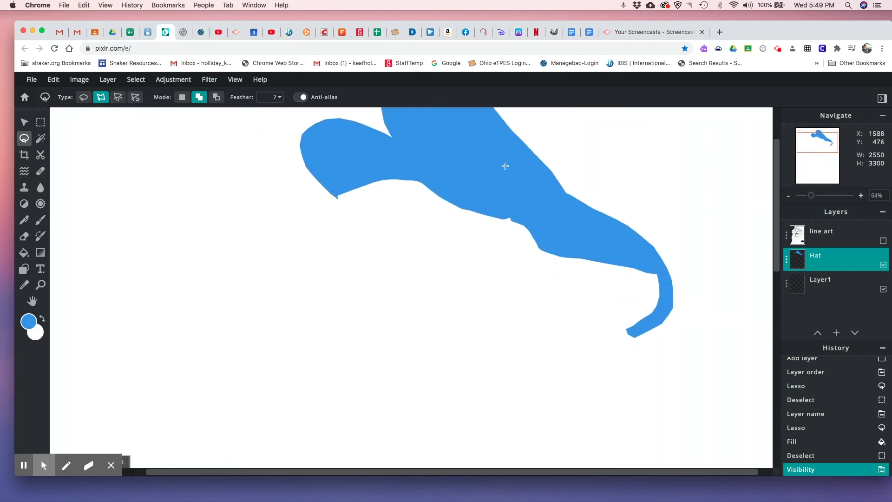
{"action": "left_click", "coordinate": [650, 183]}
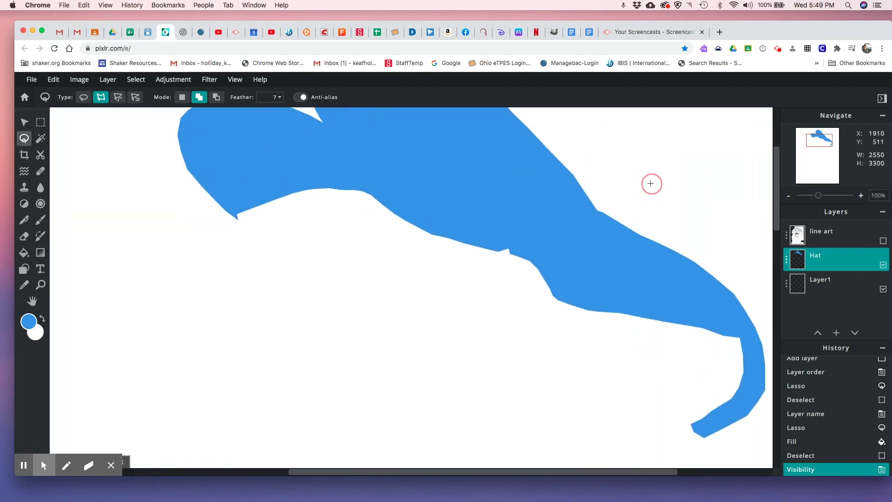
{"action": "left_click_drag", "start_coordinate": [629, 157], "coordinate": [616, 145]}
{"action": "left_click", "coordinate": [602, 139]}
{"action": "left_click", "coordinate": [592, 142]}
{"action": "left_click", "coordinate": [599, 169]}
{"action": "left_click", "coordinate": [637, 194]}
{"action": "left_click", "coordinate": [645, 201]}
{"action": "left_click", "coordinate": [651, 198]}
{"action": "left_click", "coordinate": [651, 184]}
{"action": "left_click", "coordinate": [649, 182]}
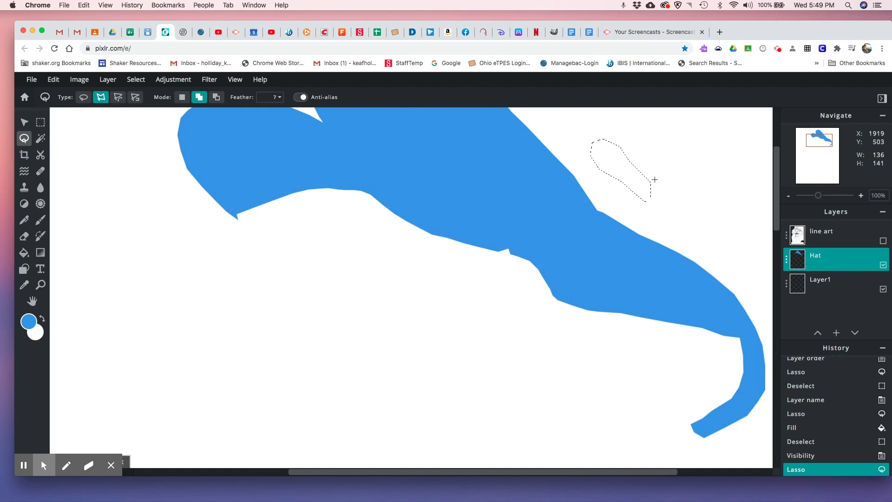
{"action": "left_click", "coordinate": [23, 252]}
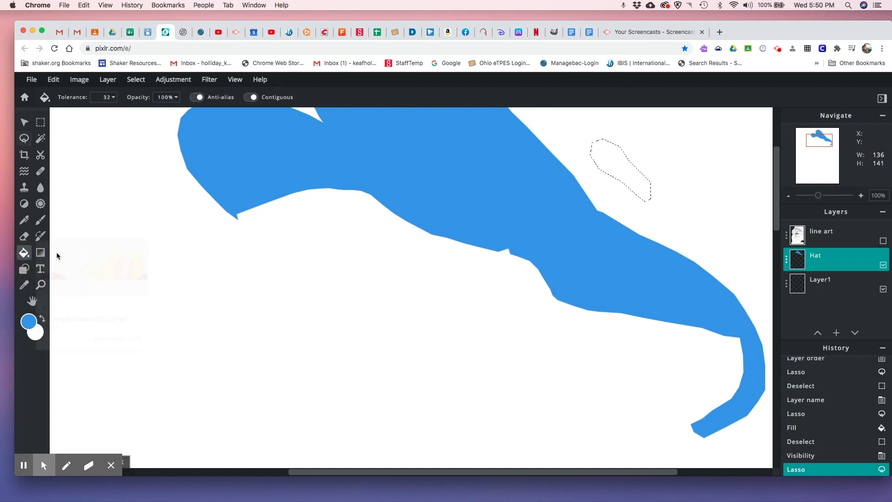
{"action": "left_click", "coordinate": [626, 173]}
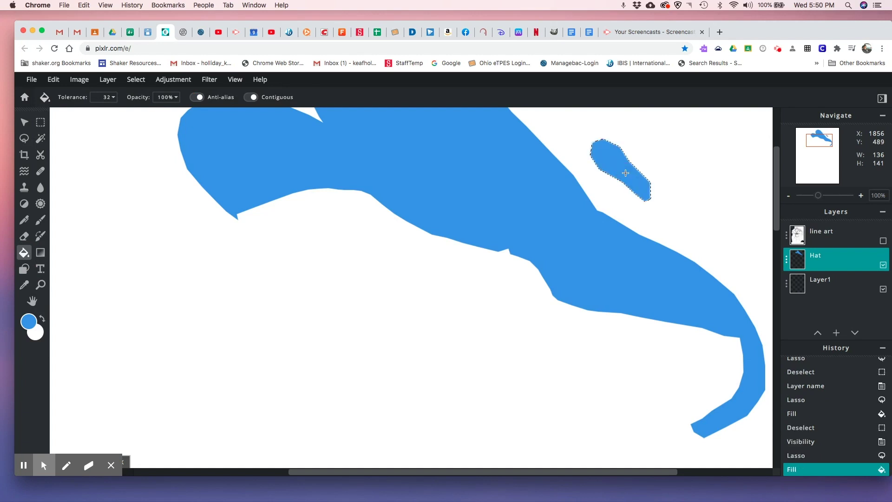
Deselect the test blob, examine its edge against the hat's edge up close, and show the line art layer again.
{"action": "key", "text": "super+d"}
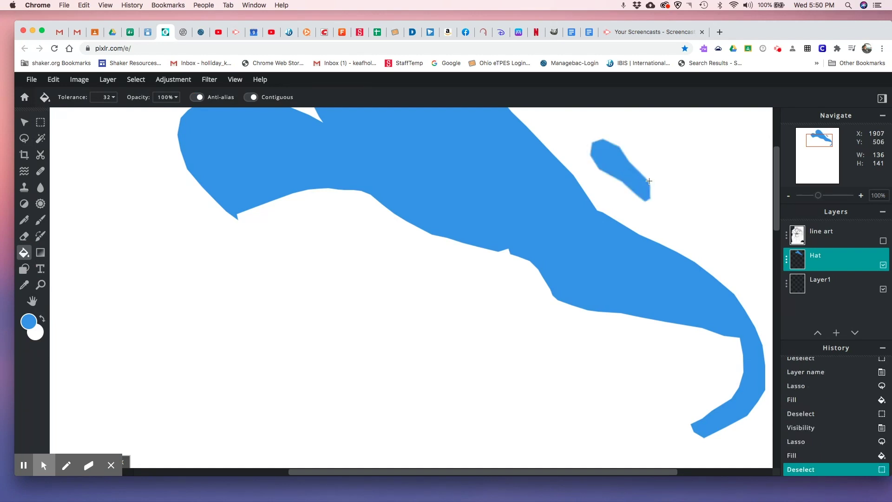
{"action": "scroll", "coordinate": [648, 181], "scroll_direction": "up", "scroll_amount": 5}
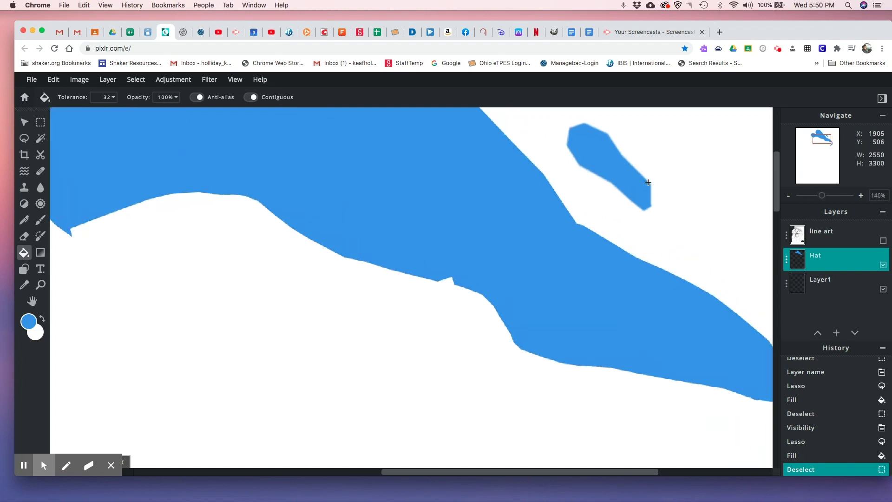
{"action": "scroll", "coordinate": [648, 184], "scroll_direction": "up", "scroll_amount": 2}
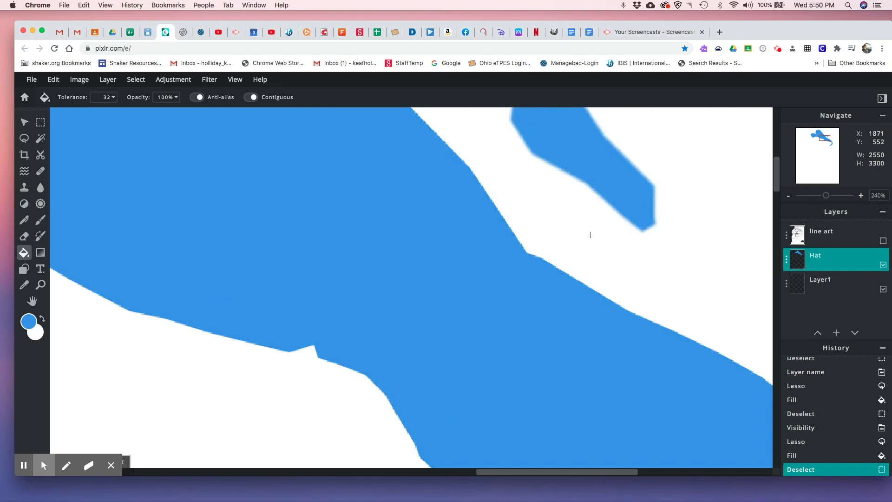
{"action": "left_click", "coordinate": [883, 241]}
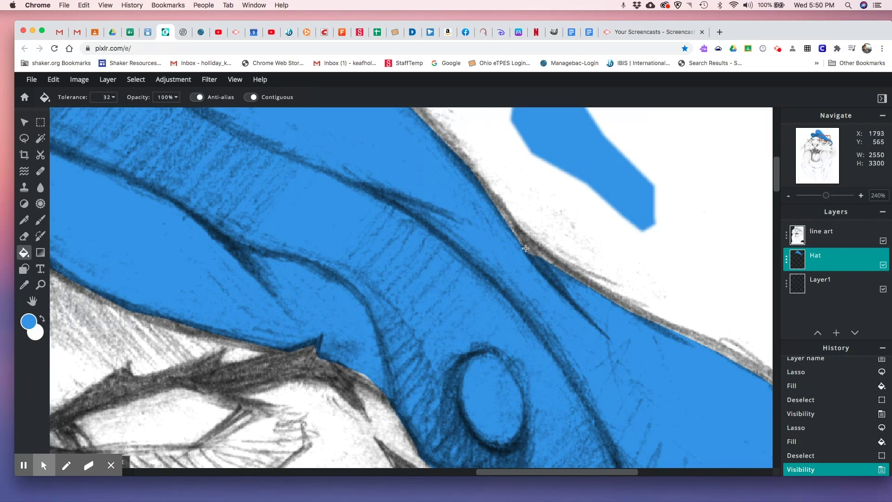
{"action": "key", "text": "super+0"}
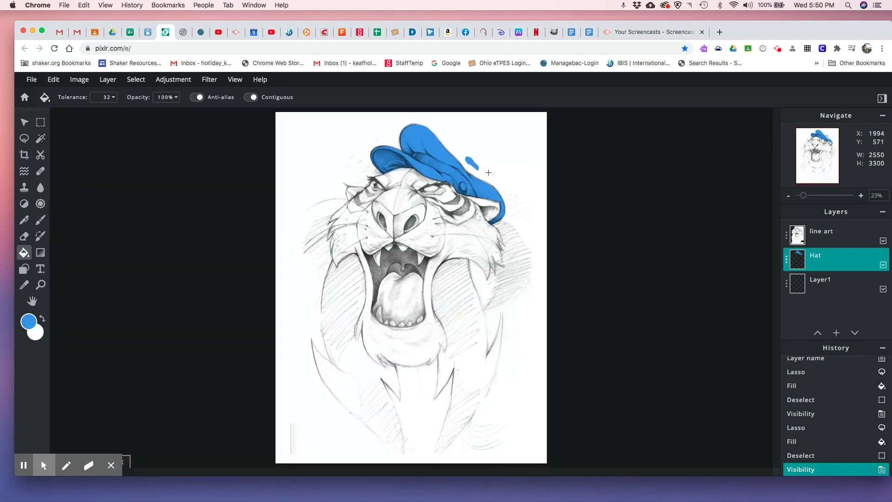
Lasso around the blue test blob beside the hat, delete it from the Hat layer, and deselect.
{"action": "left_click", "coordinate": [23, 139]}
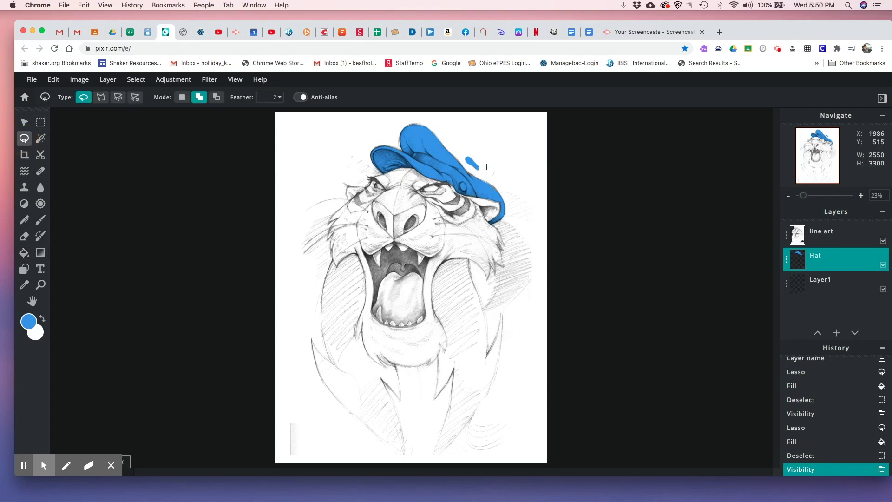
{"action": "mouse_move", "coordinate": [486, 166]}
{"action": "left_mouse_down"}
{"action": "mouse_move", "coordinate": [479, 154]}
{"action": "mouse_move", "coordinate": [463, 156]}
{"action": "mouse_move", "coordinate": [474, 173]}
{"action": "mouse_move", "coordinate": [492, 169]}
{"action": "left_mouse_up"}
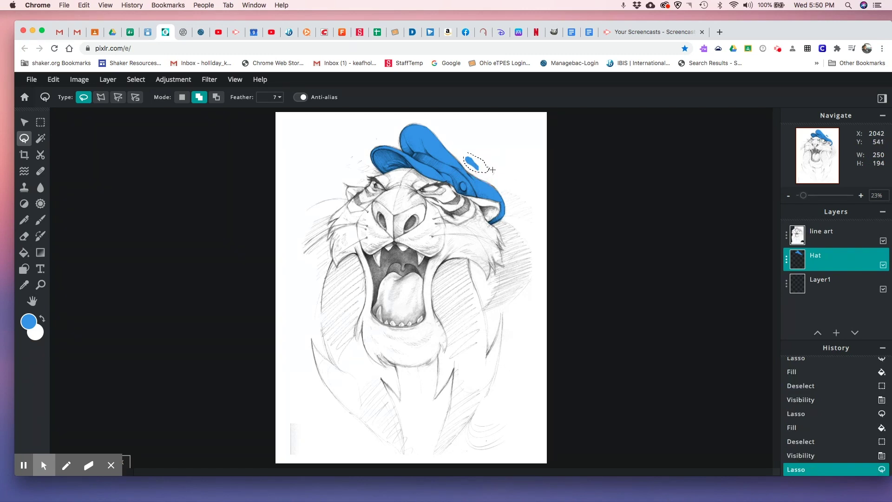
{"action": "key", "text": "Delete"}
{"action": "left_click", "coordinate": [492, 170]}
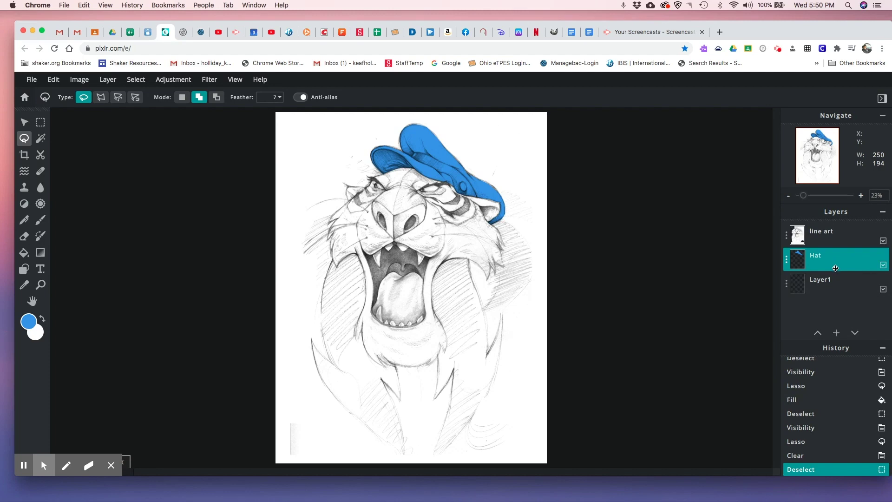
Add a new empty layer and place it between the line art and Hat layers.
{"action": "left_click", "coordinate": [836, 332]}
{"action": "left_click", "coordinate": [617, 248]}
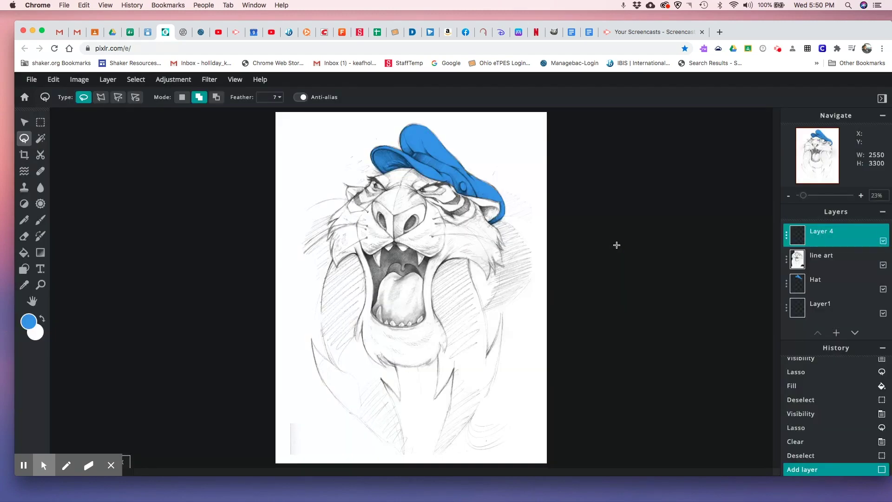
{"action": "left_click_drag", "start_coordinate": [826, 239], "coordinate": [826, 265]}
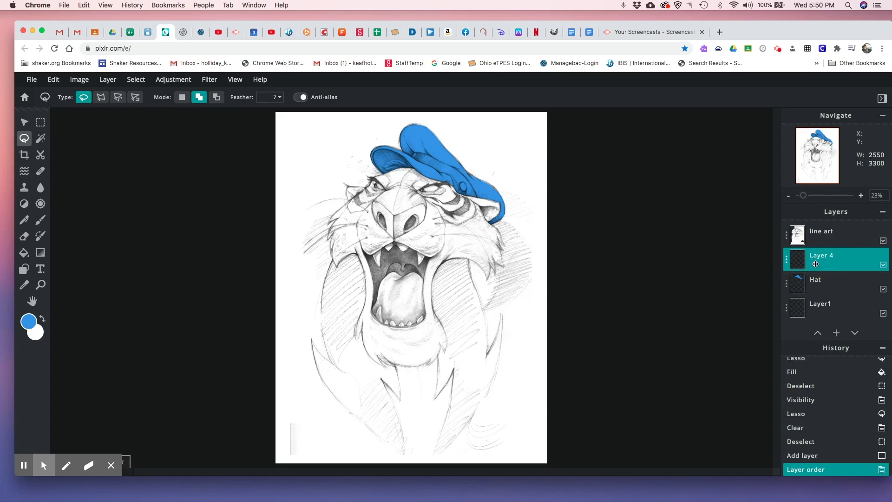
Select the pixels of the Hat layer to get a selection in the shape of the hat.
{"action": "left_click", "coordinate": [799, 284]}
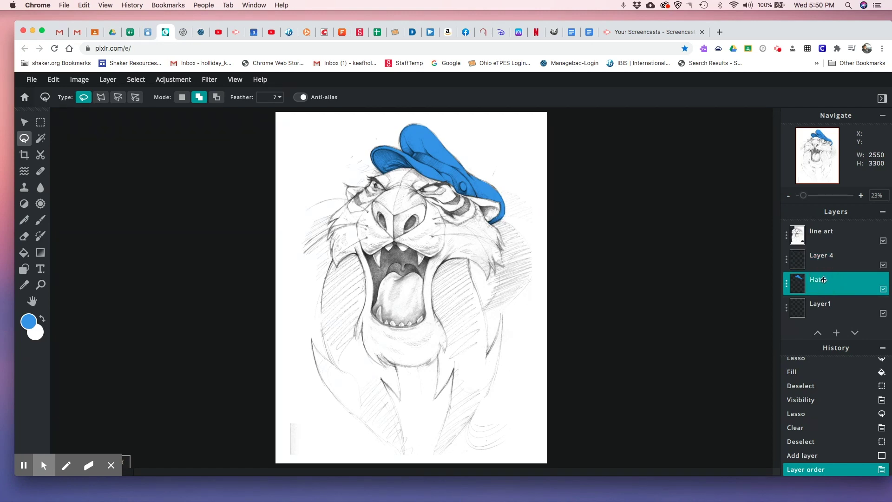
{"action": "left_click", "coordinate": [146, 83]}
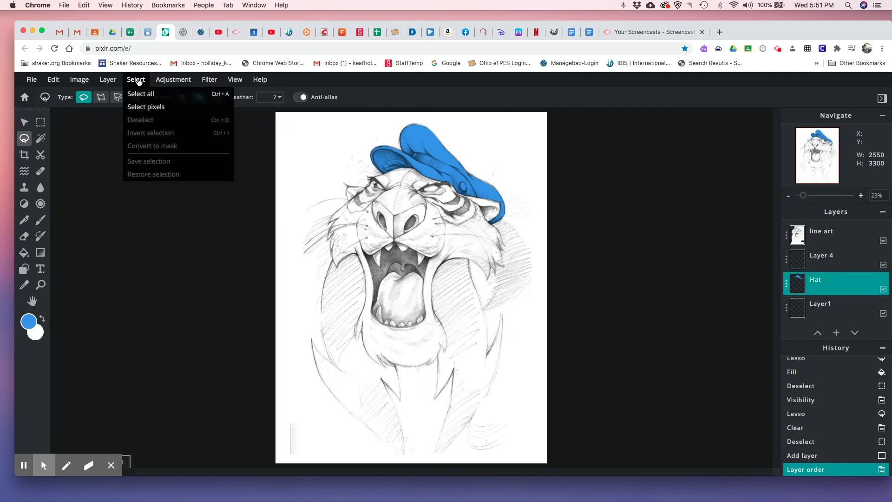
{"action": "left_click", "coordinate": [144, 108]}
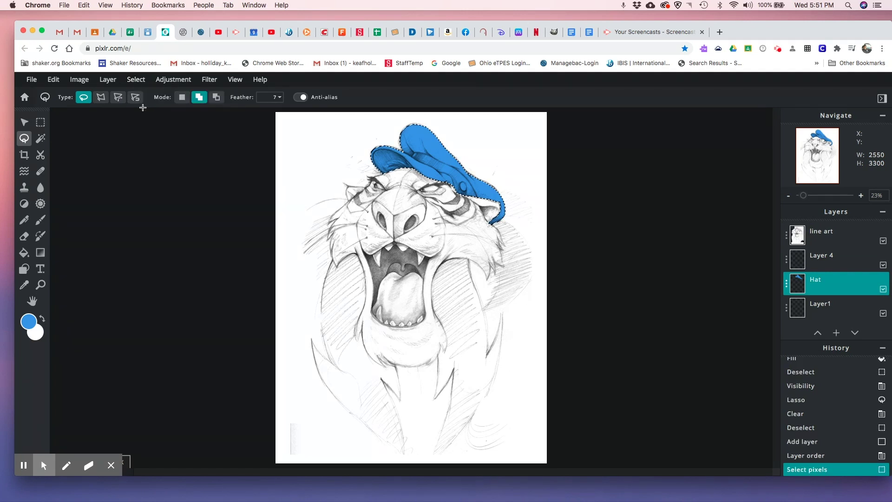
Rename the empty layer above Hat as Shade hat, keeping it active with the hat selection in place.
{"action": "left_click", "coordinate": [820, 257]}
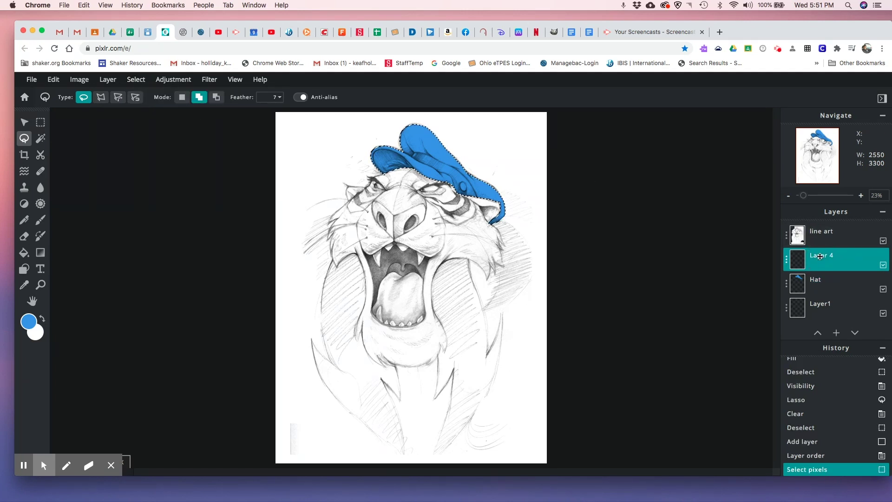
{"action": "left_click", "coordinate": [820, 256]}
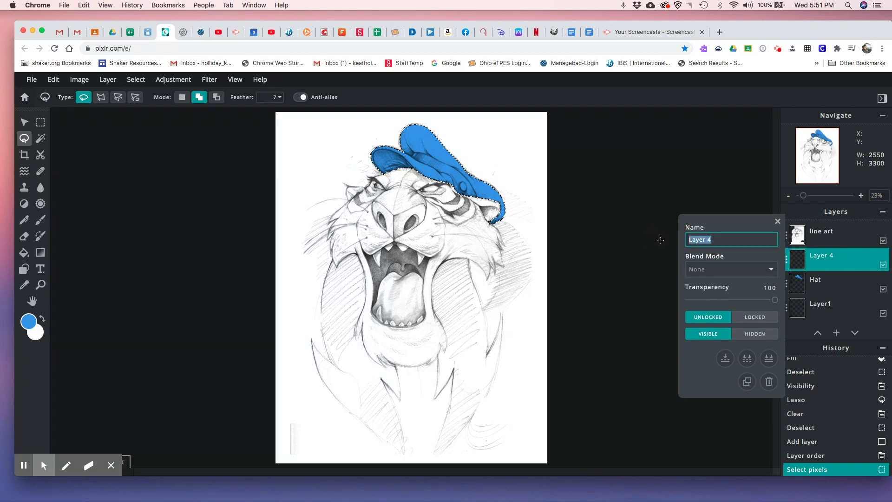
{"action": "type", "text": "Shade ha"}
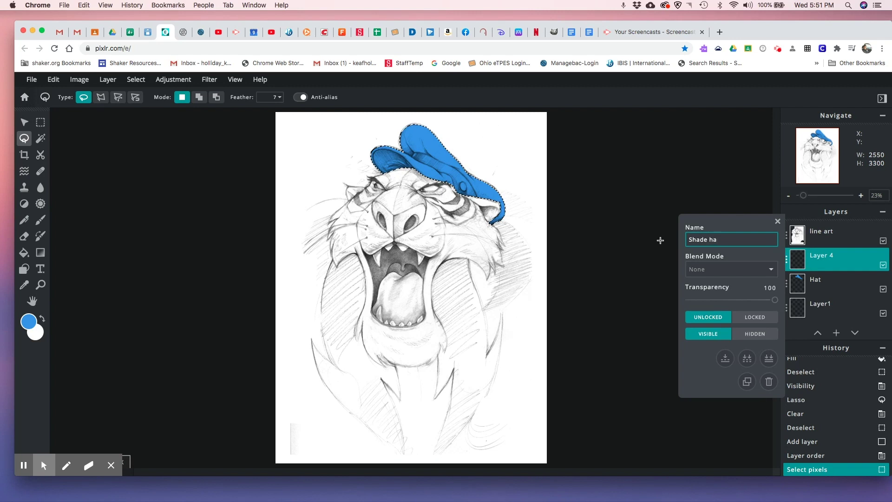
{"action": "key", "text": "Return"}
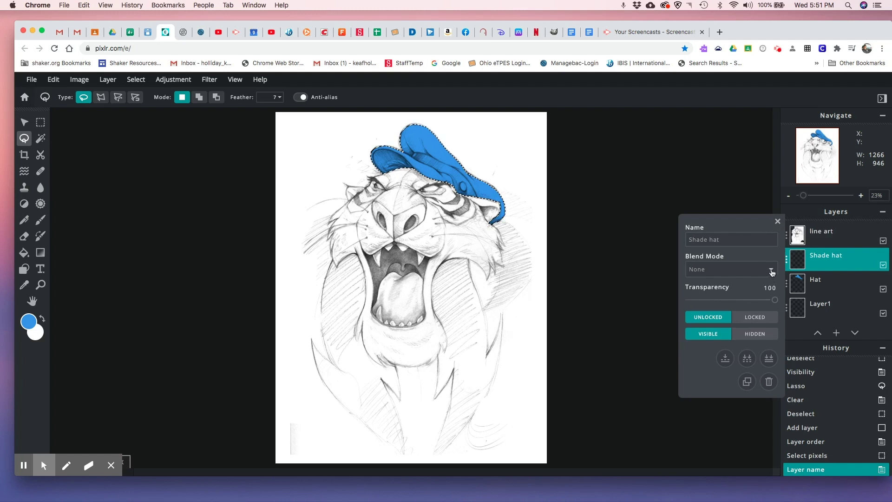
{"action": "left_click", "coordinate": [777, 222]}
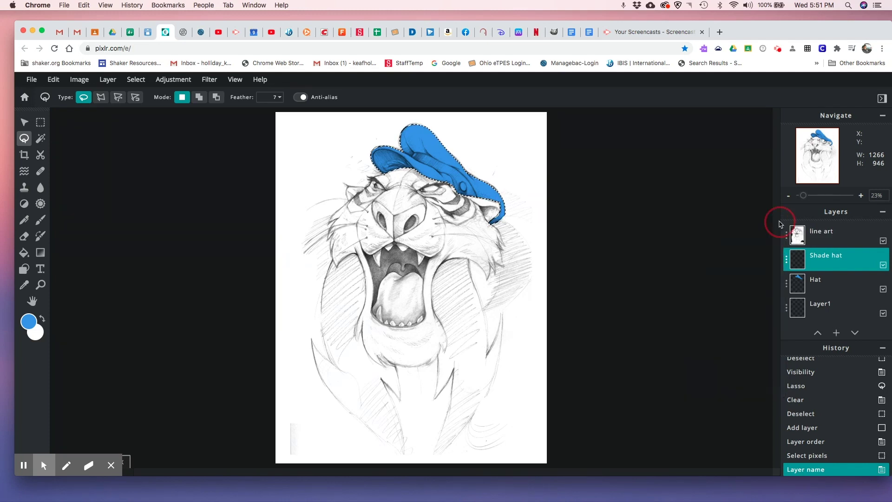
Set the foreground color to the darker blue #0E56A8.
{"action": "left_click", "coordinate": [29, 321]}
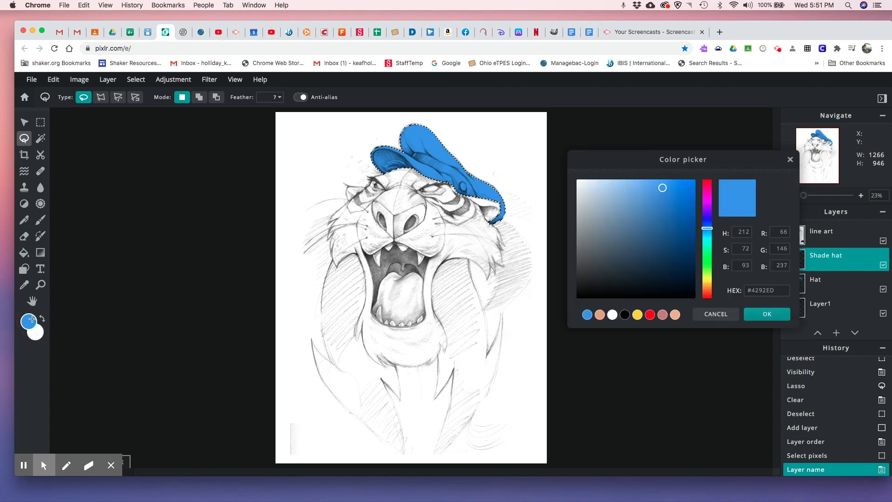
{"action": "left_click", "coordinate": [686, 220]}
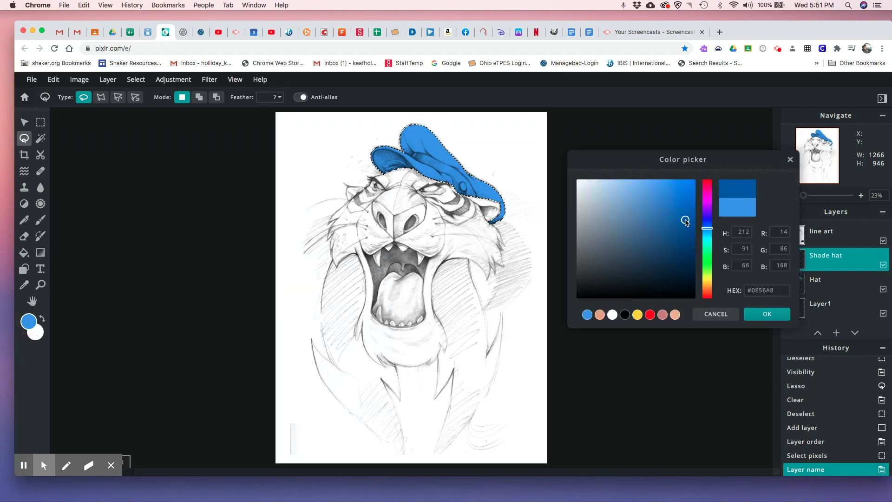
{"action": "left_click", "coordinate": [760, 317]}
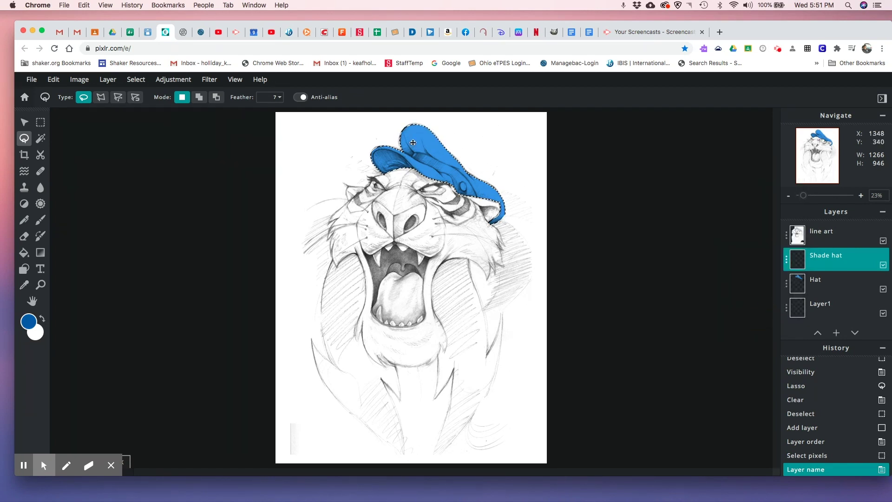
Set the Brush to 47% opacity with the soft 150 px preset and adjust its softness.
{"action": "left_click", "coordinate": [41, 225]}
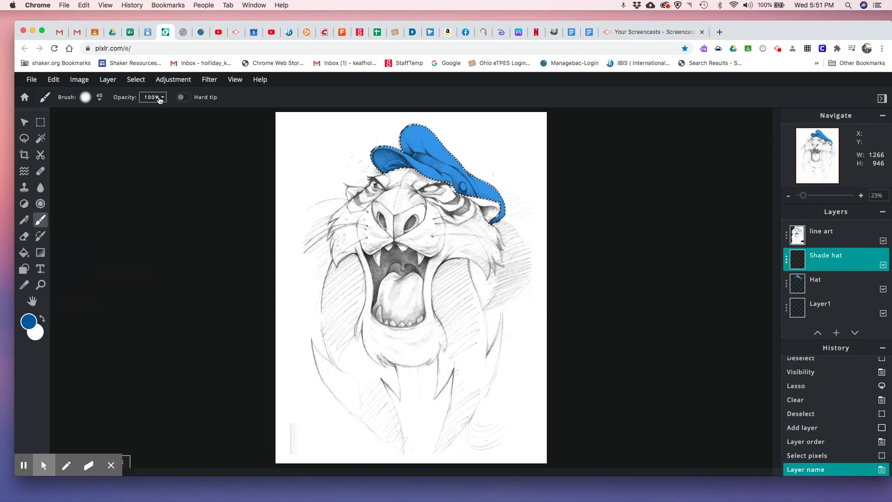
{"action": "left_click", "coordinate": [163, 98]}
{"action": "left_click", "coordinate": [123, 116]}
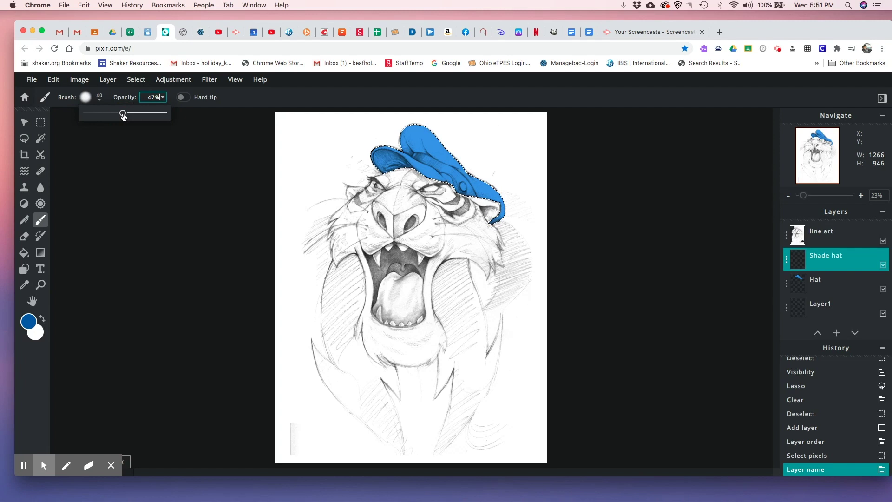
{"action": "left_click", "coordinate": [241, 98]}
{"action": "left_click", "coordinate": [99, 103]}
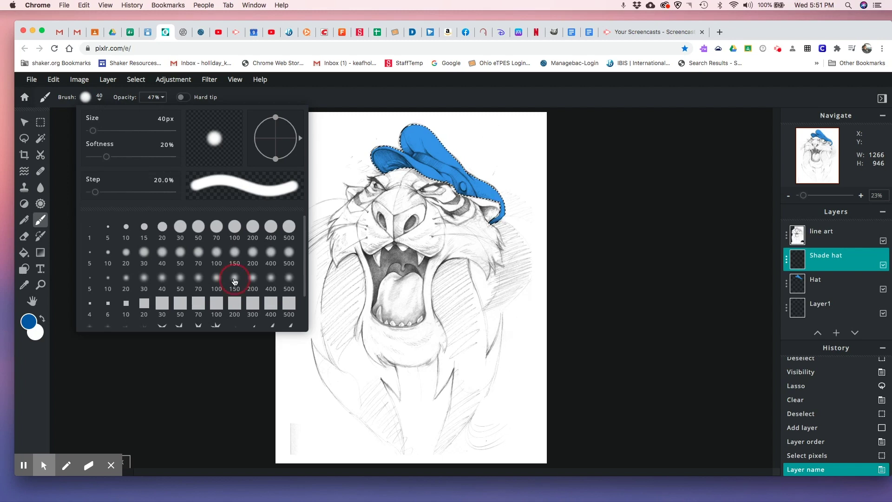
{"action": "left_click", "coordinate": [235, 281]}
{"action": "left_click_drag", "start_coordinate": [134, 161], "coordinate": [144, 161]}
{"action": "left_click", "coordinate": [389, 87]}
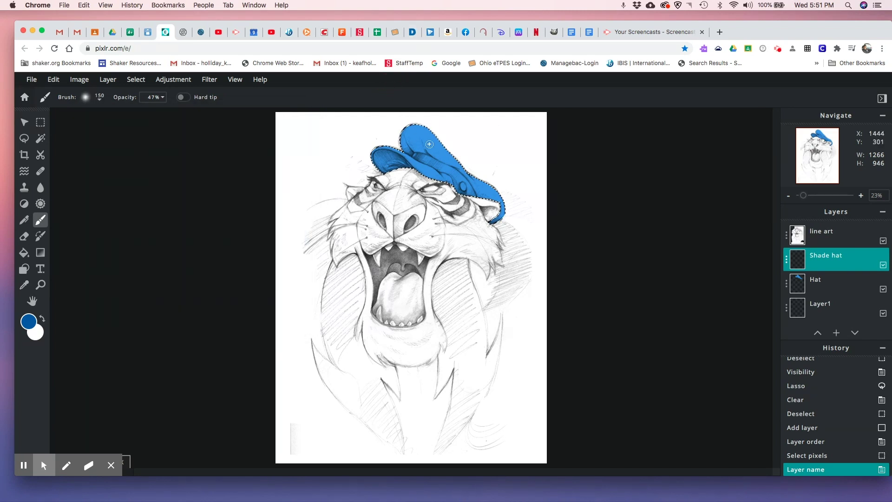
Enlarge the brush to 314 px and paint dark blue shading on the underside of the hat's brim.
{"action": "left_click", "coordinate": [100, 99]}
{"action": "left_click_drag", "start_coordinate": [103, 134], "coordinate": [116, 133]}
{"action": "mouse_move", "coordinate": [378, 158]}
{"action": "left_mouse_down"}
{"action": "mouse_move", "coordinate": [402, 167]}
{"action": "mouse_move", "coordinate": [372, 160]}
{"action": "mouse_move", "coordinate": [388, 173]}
{"action": "mouse_move", "coordinate": [378, 158]}
{"action": "mouse_move", "coordinate": [401, 167]}
{"action": "mouse_move", "coordinate": [380, 168]}
{"action": "left_mouse_up"}
{"action": "left_click", "coordinate": [397, 164]}
Set the foreground color to the deeper navy blue #063A75.
{"action": "left_click", "coordinate": [29, 327]}
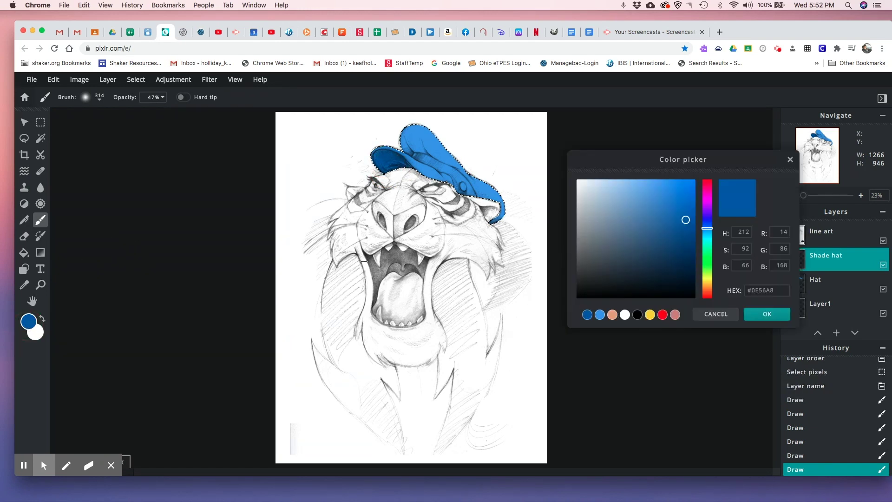
{"action": "left_click", "coordinate": [688, 246]}
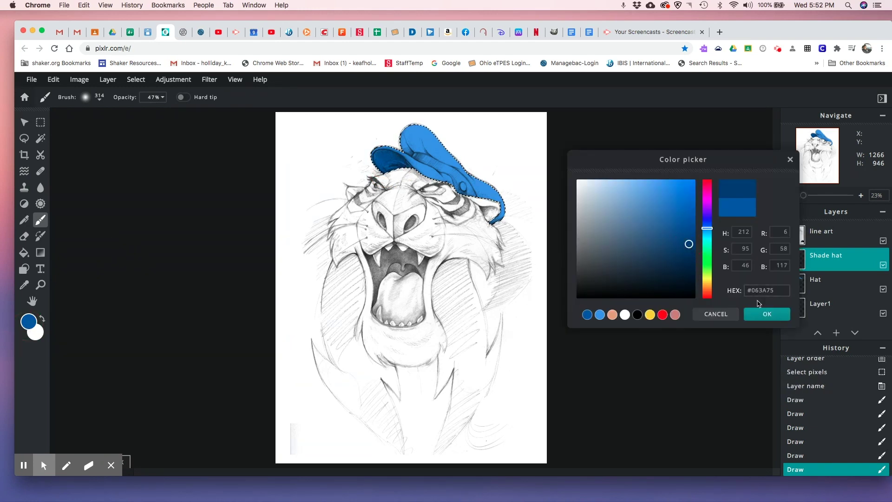
{"action": "left_click", "coordinate": [764, 315]}
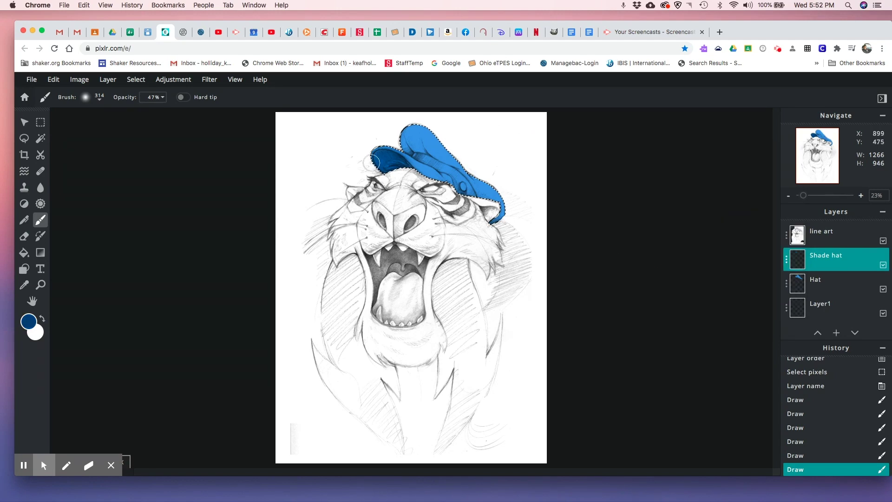
Brush navy shading over the inside of the brim, around the button, along the hat's lower back edge, and on the band.
{"action": "scroll", "coordinate": [427, 164], "scroll_direction": "up", "scroll_amount": 5}
{"action": "scroll", "coordinate": [393, 166], "scroll_direction": "up", "scroll_amount": 3}
{"action": "scroll", "coordinate": [395, 170], "scroll_direction": "up", "scroll_amount": 1}
{"action": "mouse_move", "coordinate": [379, 183]}
{"action": "left_mouse_down"}
{"action": "mouse_move", "coordinate": [364, 272]}
{"action": "mouse_move", "coordinate": [323, 249]}
{"action": "mouse_move", "coordinate": [375, 249]}
{"action": "mouse_move", "coordinate": [329, 249]}
{"action": "mouse_move", "coordinate": [309, 229]}
{"action": "mouse_move", "coordinate": [274, 223]}
{"action": "mouse_move", "coordinate": [279, 243]}
{"action": "mouse_move", "coordinate": [249, 209]}
{"action": "mouse_move", "coordinate": [338, 251]}
{"action": "left_mouse_up"}
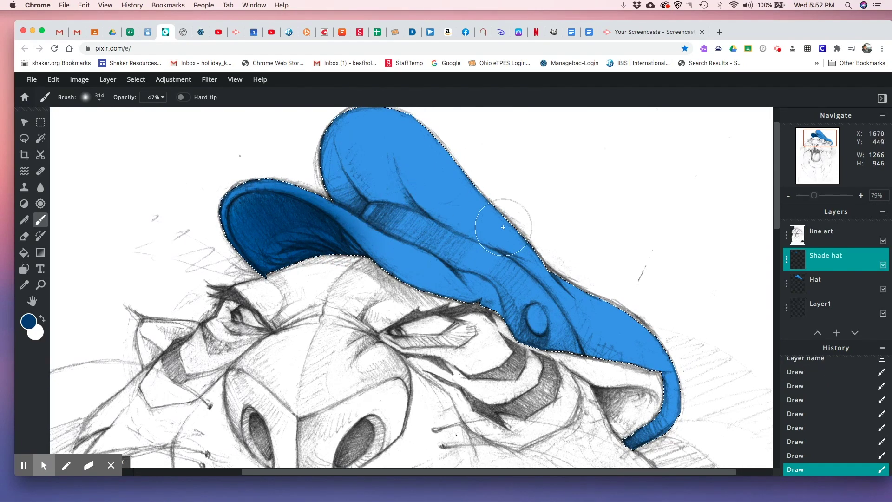
{"action": "left_click_drag", "start_coordinate": [510, 308], "coordinate": [546, 335]}
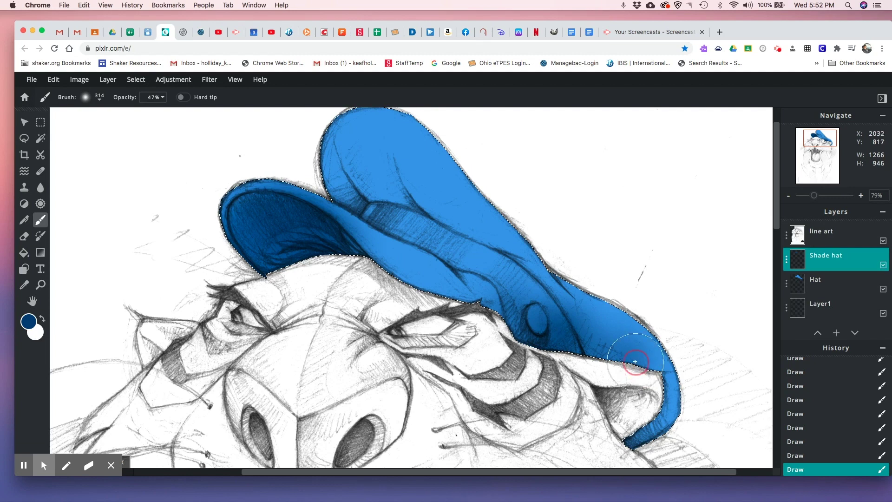
{"action": "mouse_move", "coordinate": [674, 374]}
{"action": "left_mouse_down"}
{"action": "mouse_move", "coordinate": [631, 378]}
{"action": "mouse_move", "coordinate": [650, 397]}
{"action": "mouse_move", "coordinate": [633, 448]}
{"action": "mouse_move", "coordinate": [637, 418]}
{"action": "left_mouse_up"}
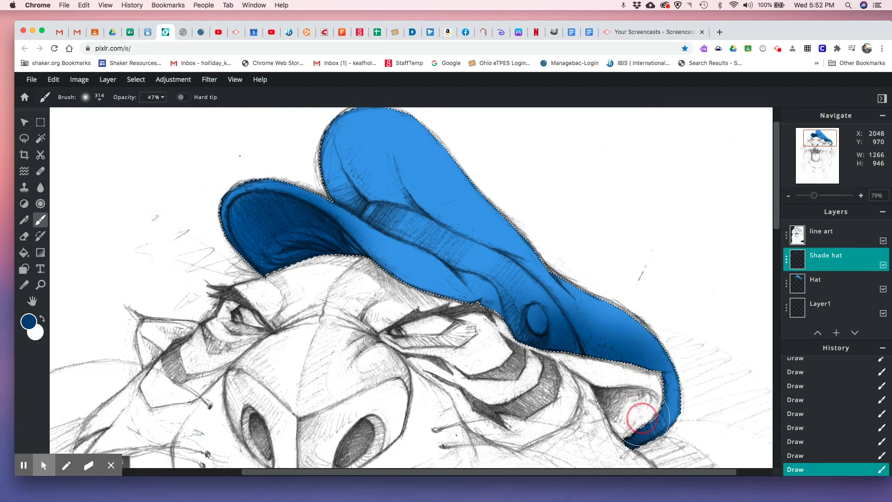
{"action": "left_click_drag", "start_coordinate": [371, 209], "coordinate": [430, 229]}
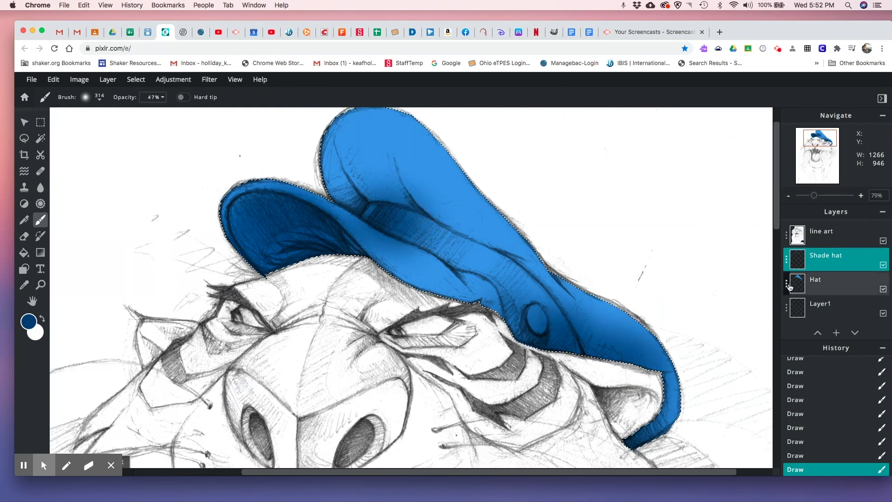
Toggle the Hat layer's visibility repeatedly and leave it hidden to examine the shading on the Shade hat layer alone.
{"action": "left_click", "coordinate": [883, 289]}
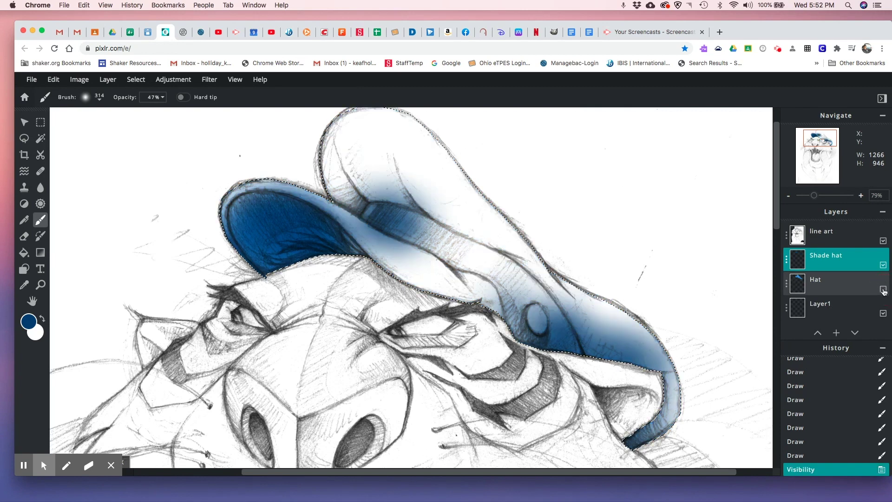
{"action": "left_click", "coordinate": [883, 289]}
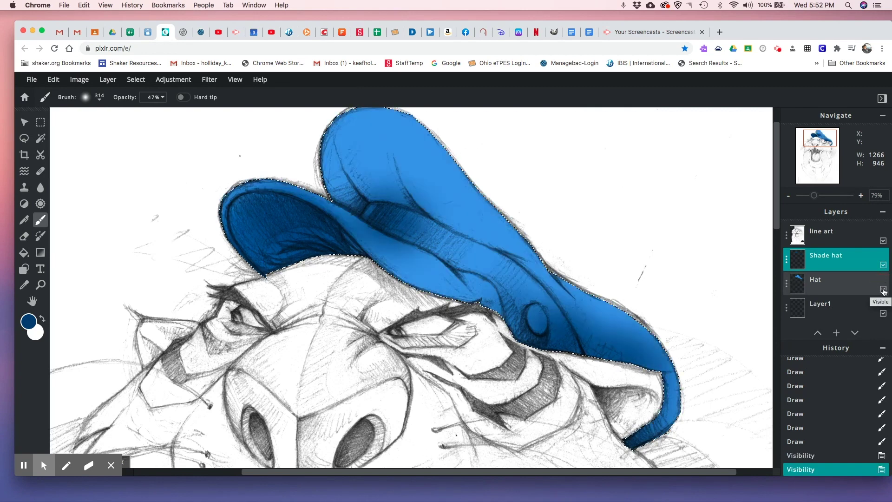
{"action": "left_click", "coordinate": [883, 290]}
{"action": "left_click", "coordinate": [883, 289]}
{"action": "left_click", "coordinate": [883, 289]}
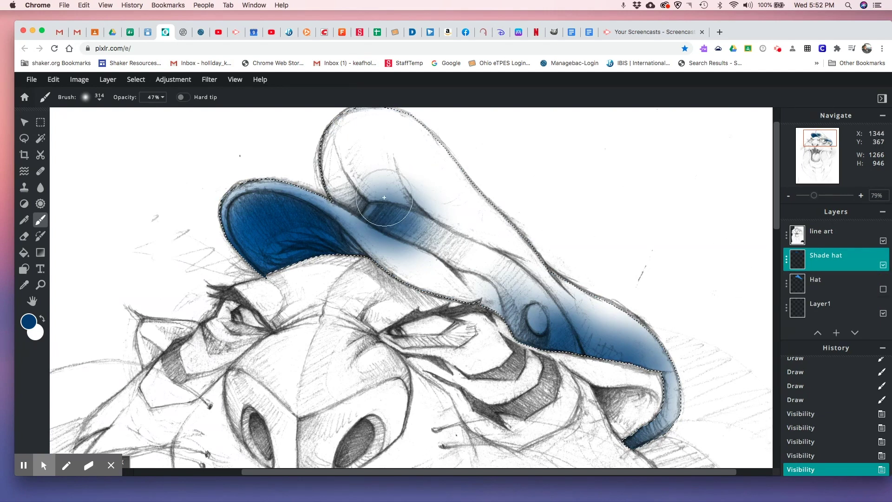
Erase the stray shading above the hat band and along the brim's outer rim on the Shade hat layer, and show the Hat layer again.
{"action": "left_click", "coordinate": [24, 237]}
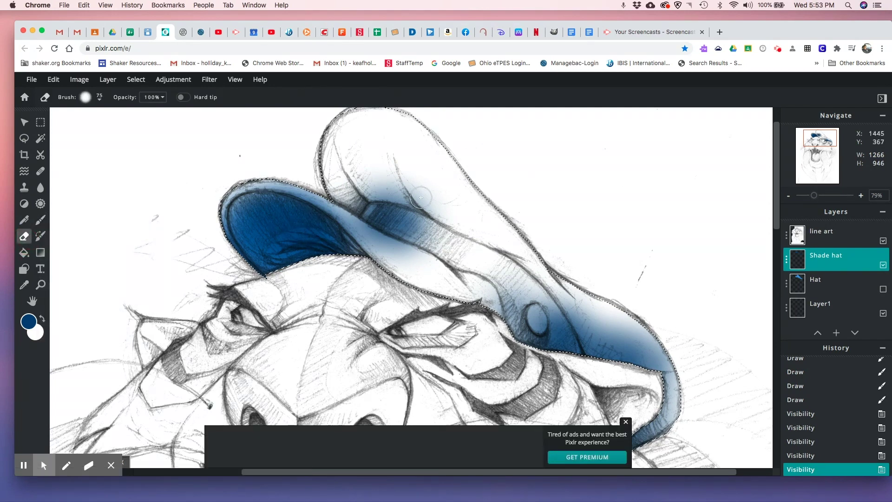
{"action": "mouse_move", "coordinate": [425, 194]}
{"action": "left_mouse_down"}
{"action": "mouse_move", "coordinate": [368, 190]}
{"action": "mouse_move", "coordinate": [412, 189]}
{"action": "mouse_move", "coordinate": [438, 204]}
{"action": "mouse_move", "coordinate": [426, 191]}
{"action": "mouse_move", "coordinate": [367, 176]}
{"action": "left_mouse_up"}
{"action": "mouse_move", "coordinate": [310, 203]}
{"action": "left_mouse_down"}
{"action": "mouse_move", "coordinate": [311, 189]}
{"action": "mouse_move", "coordinate": [253, 177]}
{"action": "mouse_move", "coordinate": [209, 211]}
{"action": "mouse_move", "coordinate": [230, 187]}
{"action": "left_mouse_up"}
{"action": "mouse_move", "coordinate": [315, 183]}
{"action": "left_mouse_down"}
{"action": "mouse_move", "coordinate": [322, 204]}
{"action": "mouse_move", "coordinate": [428, 261]}
{"action": "mouse_move", "coordinate": [390, 251]}
{"action": "mouse_move", "coordinate": [437, 279]}
{"action": "mouse_move", "coordinate": [421, 271]}
{"action": "left_mouse_up"}
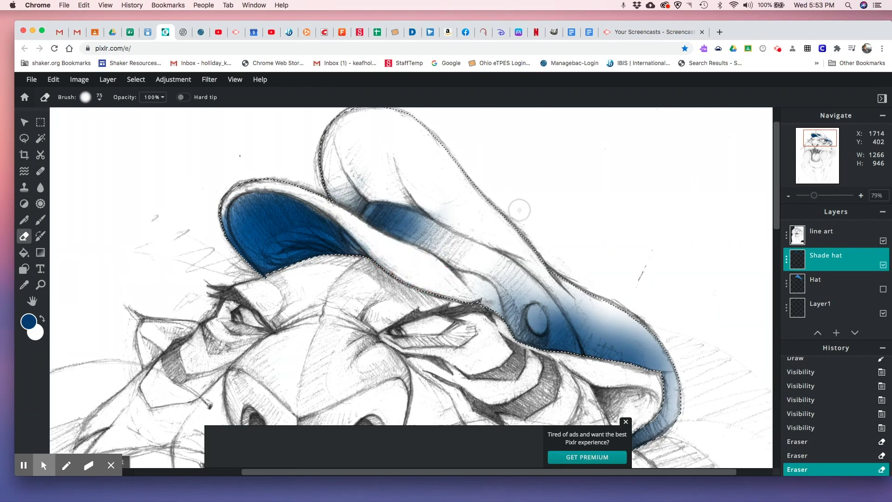
{"action": "left_click", "coordinate": [882, 289]}
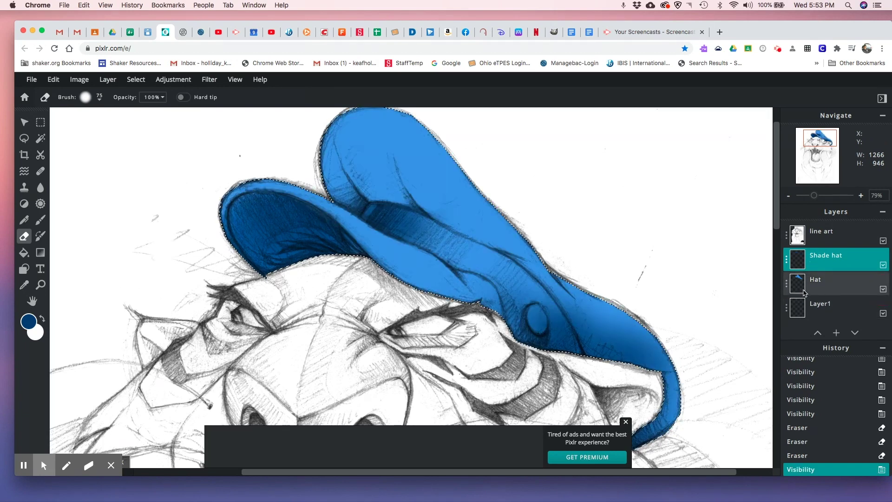
Toggle the Shade hat layer's visibility repeatedly and leave it shown to compare the hat with and without shading.
{"action": "left_click", "coordinate": [787, 261]}
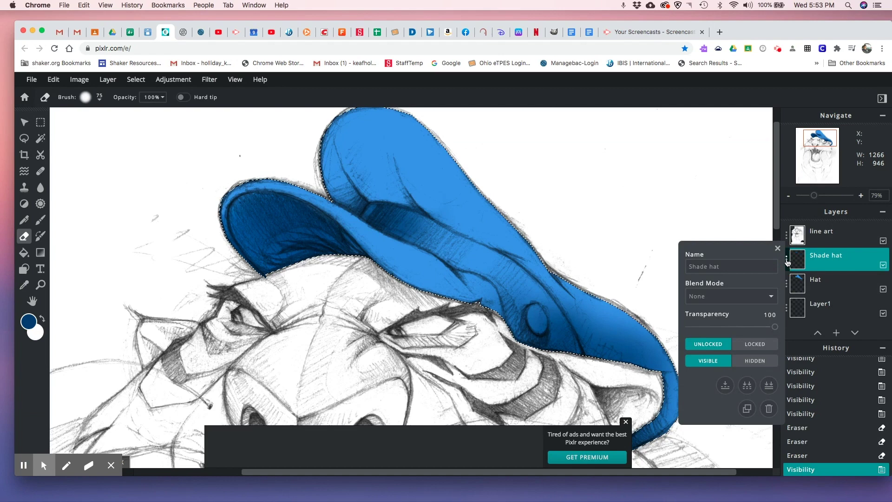
{"action": "left_click", "coordinate": [777, 248]}
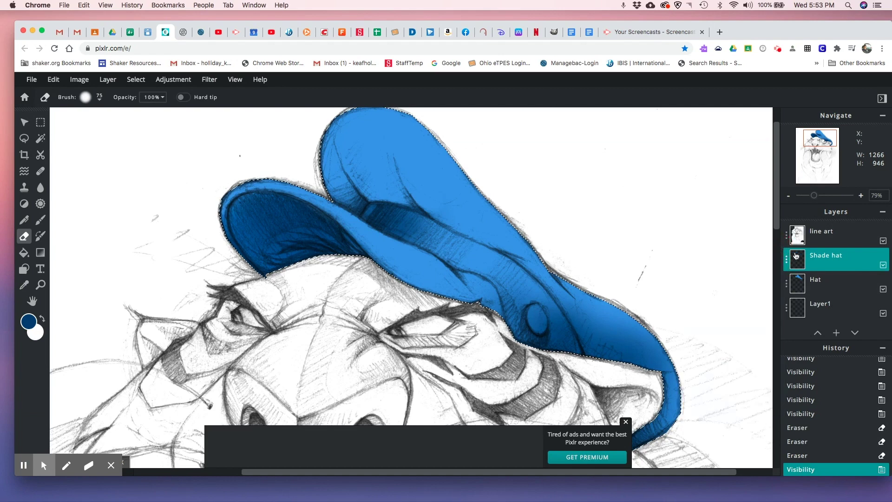
{"action": "left_click", "coordinate": [883, 266]}
{"action": "left_click", "coordinate": [883, 265]}
{"action": "left_click", "coordinate": [883, 266]}
{"action": "left_click", "coordinate": [883, 265]}
{"action": "left_click", "coordinate": [883, 266]}
{"action": "left_click", "coordinate": [883, 265]}
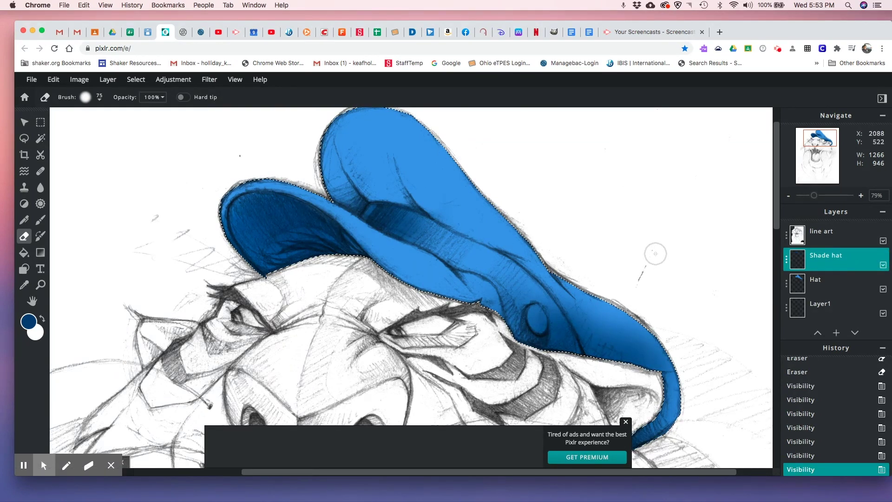
Brush soft navy shading along the upper back edge of the hat's crown and clear the hat selection.
{"action": "key", "text": "super+0"}
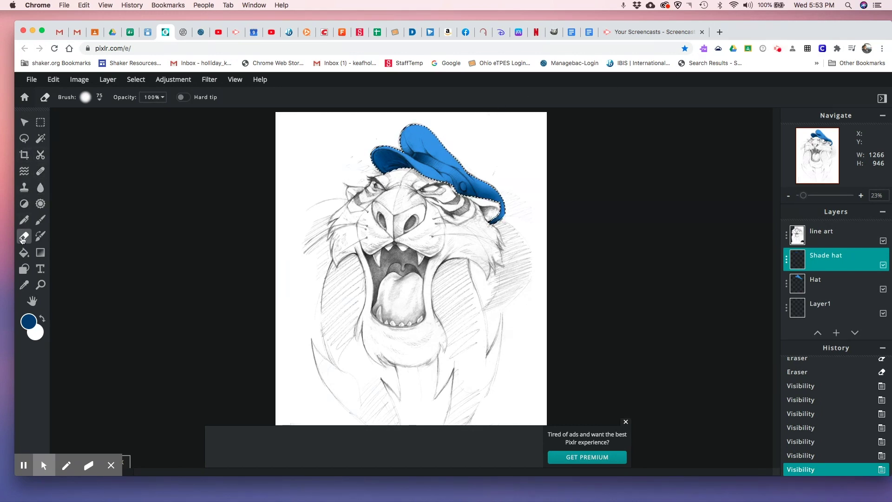
{"action": "left_click", "coordinate": [41, 219]}
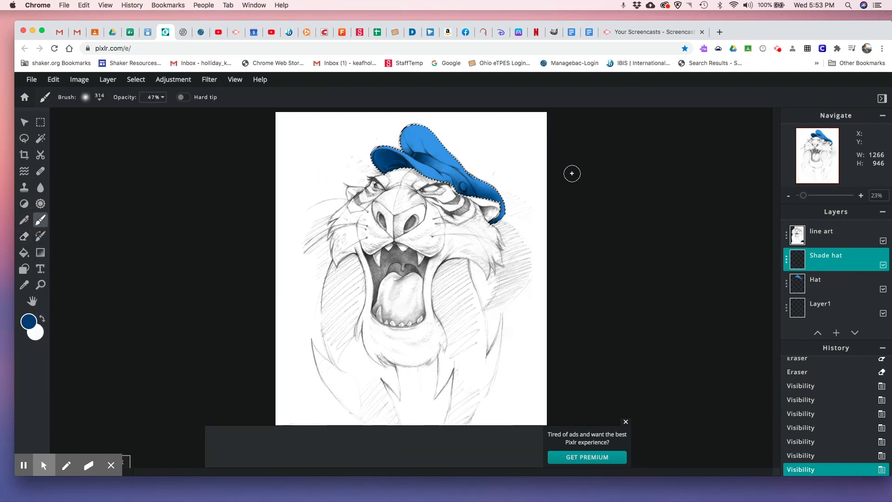
{"action": "mouse_move", "coordinate": [487, 153]}
{"action": "left_mouse_down"}
{"action": "mouse_move", "coordinate": [520, 169]}
{"action": "mouse_move", "coordinate": [506, 159]}
{"action": "left_mouse_up"}
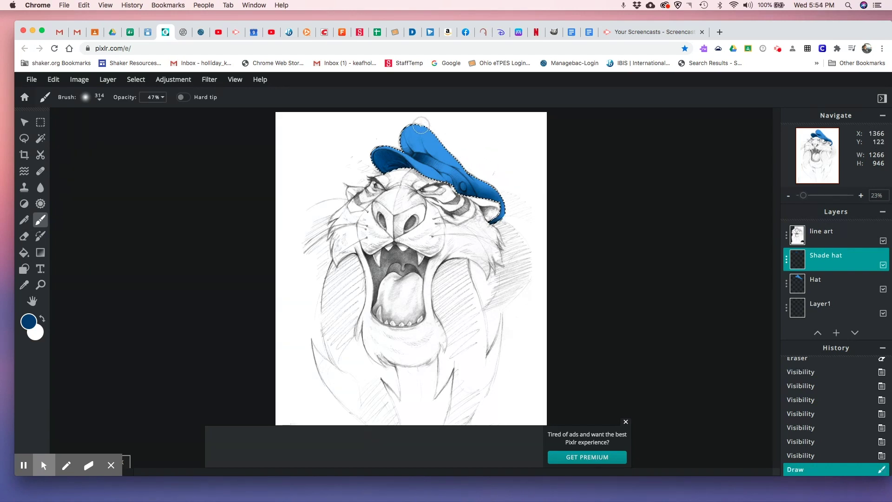
{"action": "mouse_move", "coordinate": [421, 126]}
{"action": "left_mouse_down"}
{"action": "mouse_move", "coordinate": [408, 130]}
{"action": "mouse_move", "coordinate": [427, 130]}
{"action": "mouse_move", "coordinate": [447, 149]}
{"action": "mouse_move", "coordinate": [418, 119]}
{"action": "mouse_move", "coordinate": [395, 133]}
{"action": "mouse_move", "coordinate": [433, 135]}
{"action": "mouse_move", "coordinate": [464, 156]}
{"action": "left_mouse_up"}
{"action": "key", "text": "ctrl+d"}
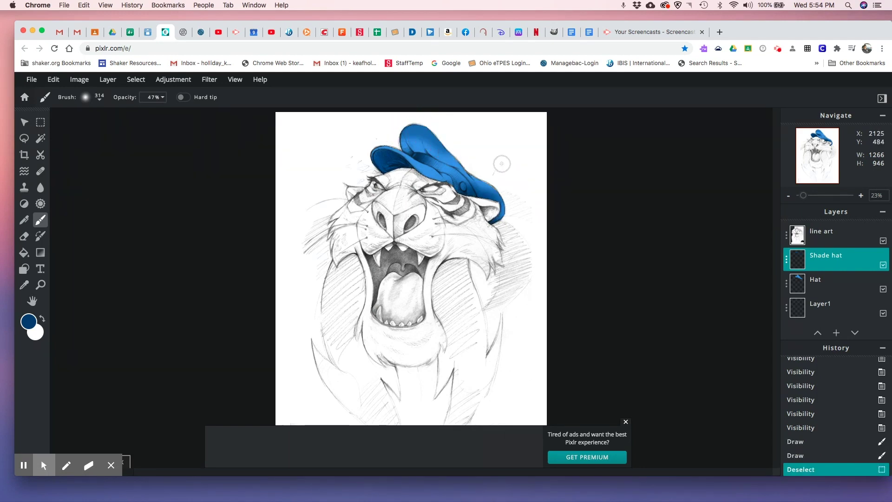